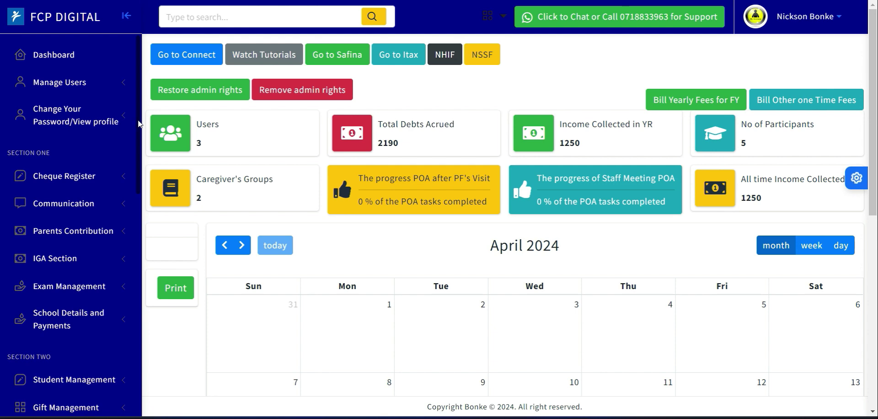
- Open the Add FCP Goal form from the Human Resource section of the sidebar
scroll(135, 155, "down", 4)
scroll(135, 159, "down", 2)
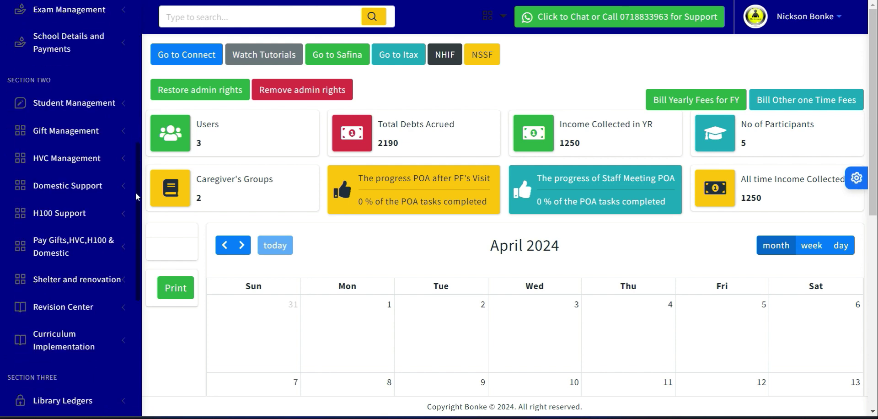
scroll(139, 211, "down", 5)
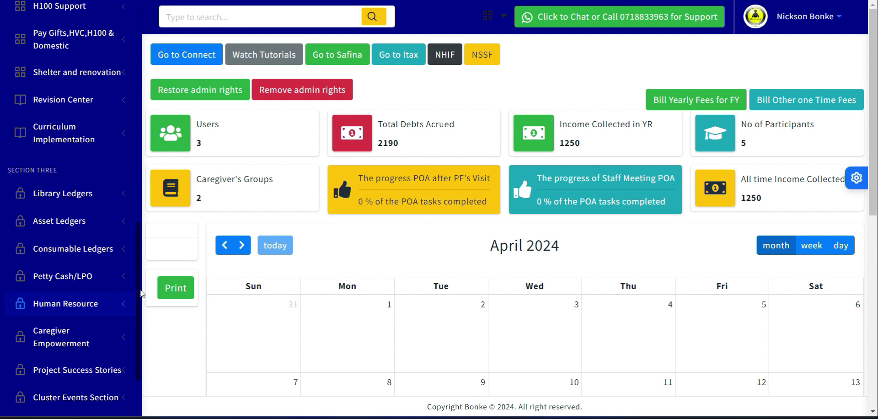
scroll(142, 302, "down", 4)
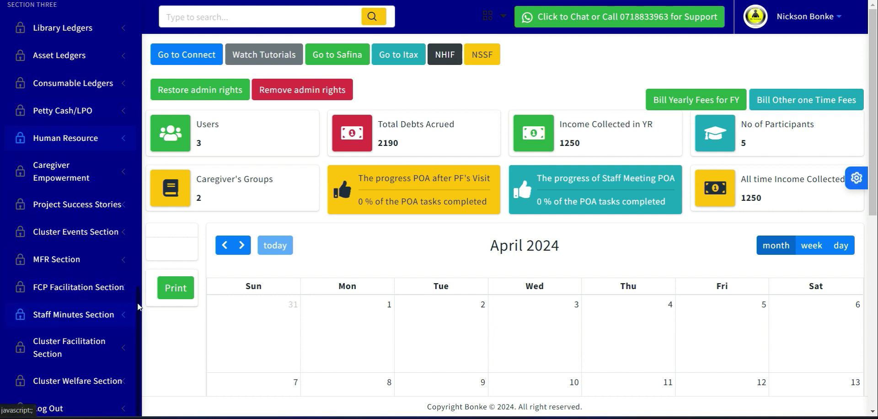
scroll(139, 321, "down", 1)
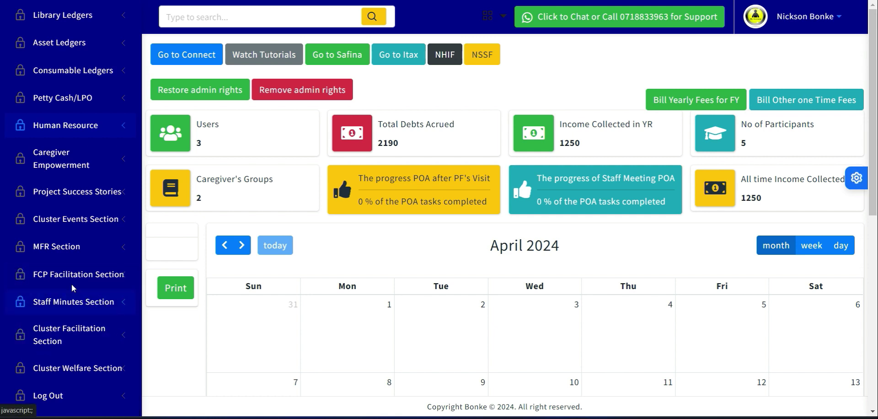
left_click(70, 131)
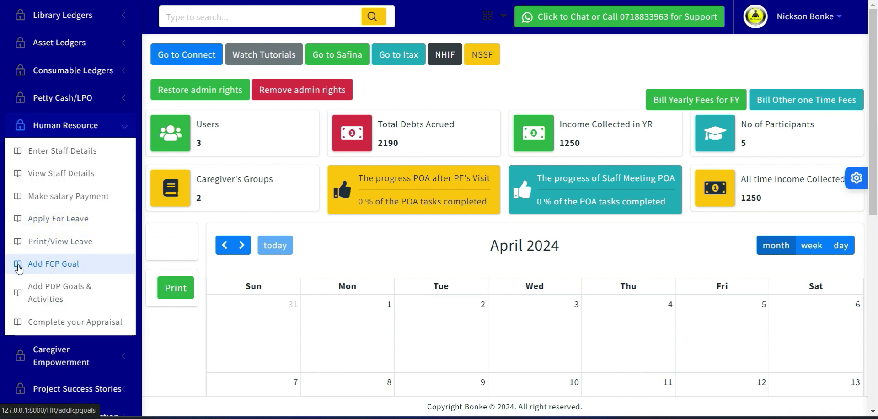
left_click(52, 268)
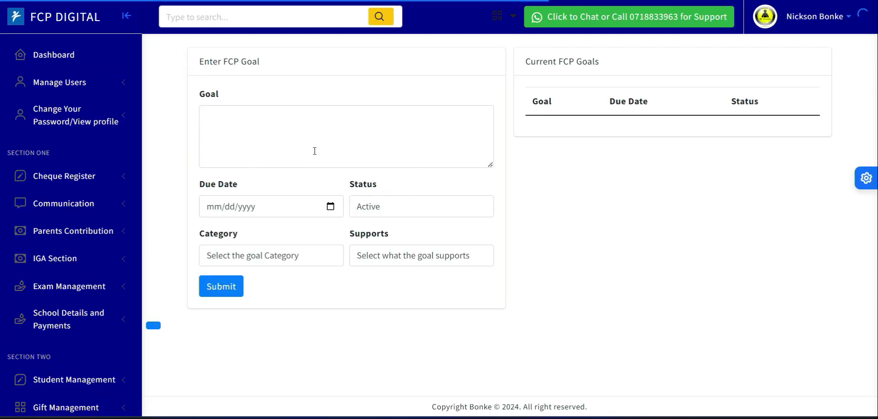
- Examine the options available in the goal Category and Supports dropdowns
left_click(288, 263)
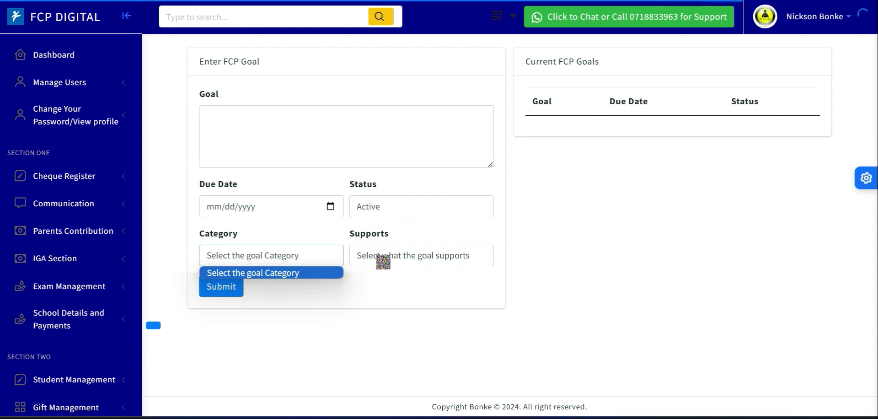
left_click(384, 261)
left_click(298, 263)
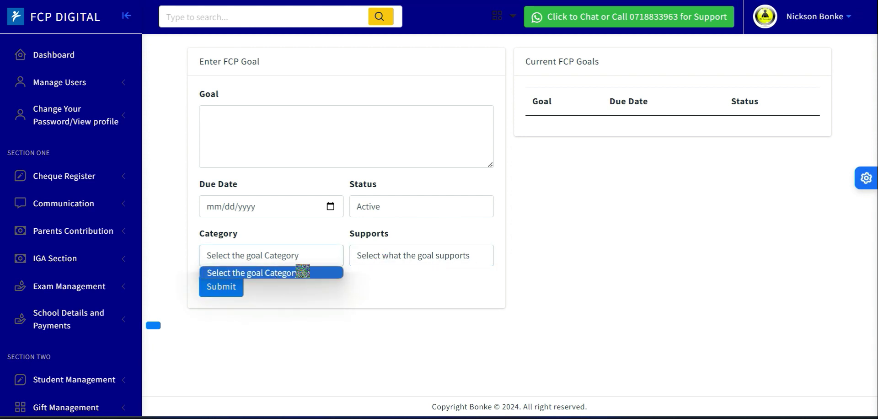
left_click(387, 259)
left_click(302, 262)
left_click(367, 255)
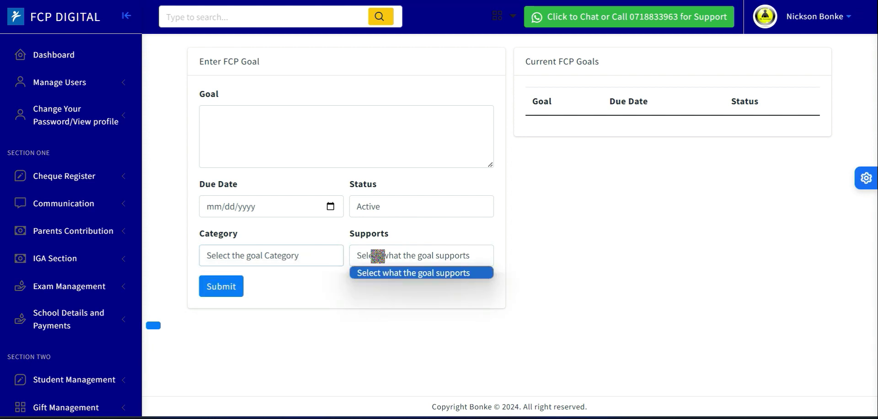
left_click(318, 264)
left_click(398, 264)
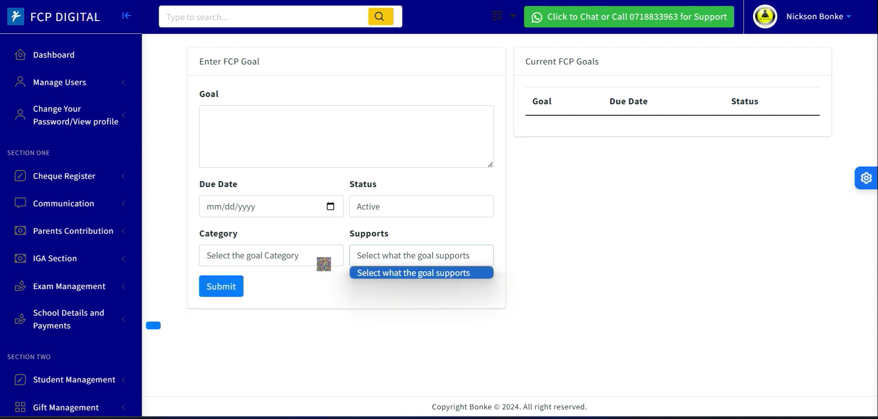
left_click(309, 261)
left_click(385, 263)
left_click(295, 263)
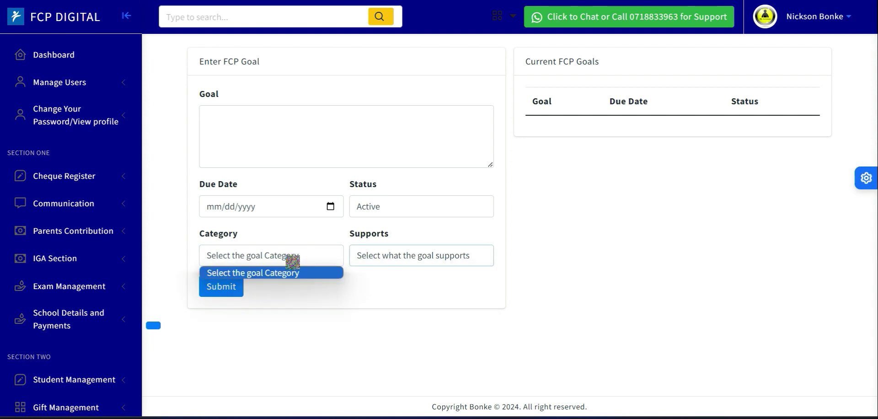
left_click(390, 264)
left_click(293, 264)
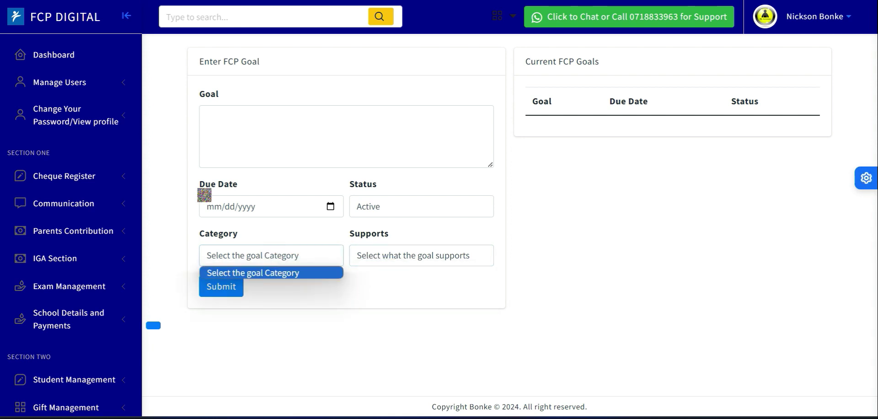
- Restore admin rights from the dashboard and return to the dashboard
left_click(56, 59)
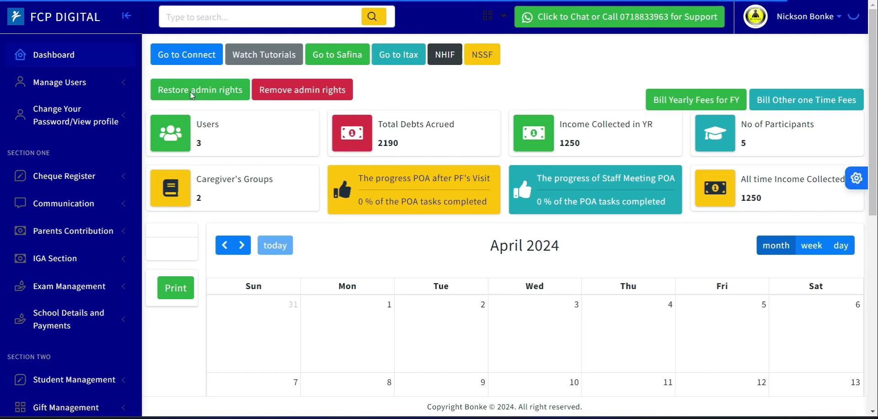
left_click(179, 91)
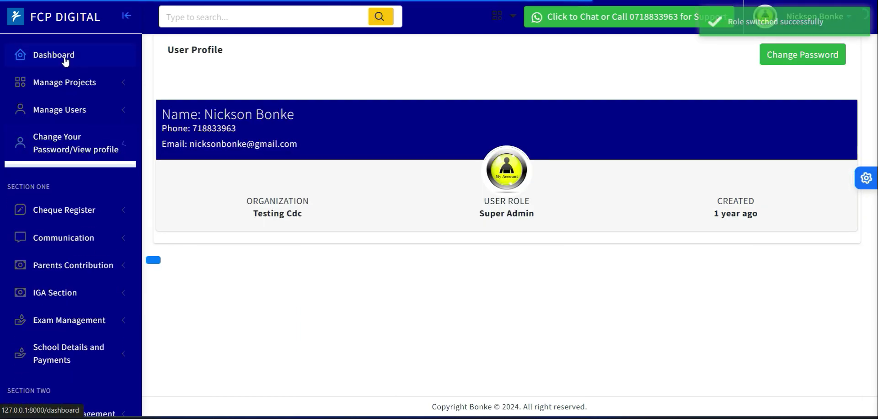
left_click(69, 62)
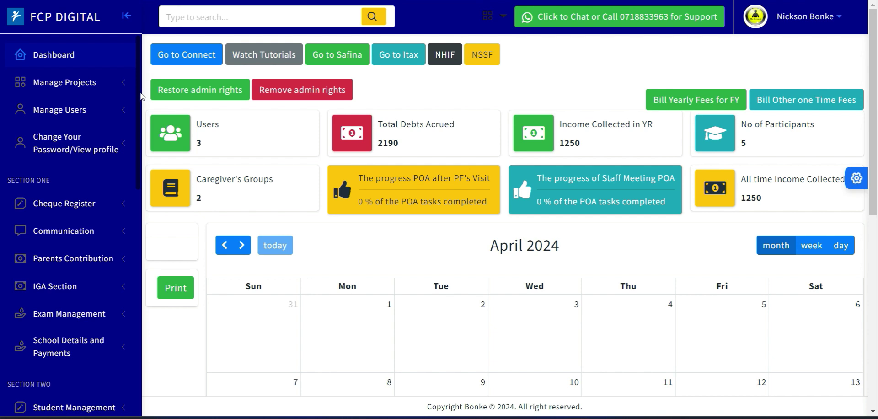
- Open the Add Appraisal Period page from the Human Resource section of the sidebar
left_click_drag(139, 111, 135, 286)
scroll(135, 287, "down", 5)
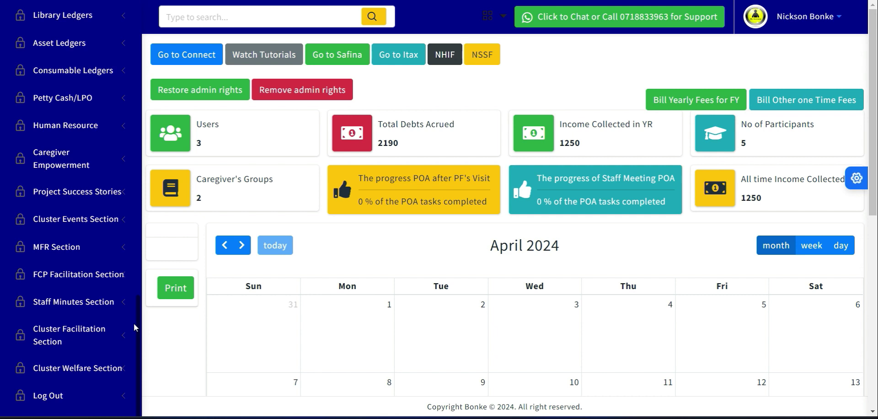
scroll(133, 303, "up", 1)
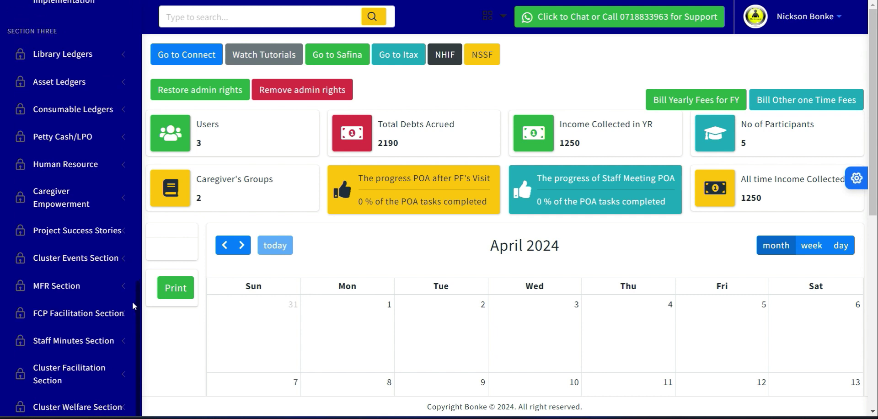
scroll(133, 316, "down", 1)
left_click(133, 326)
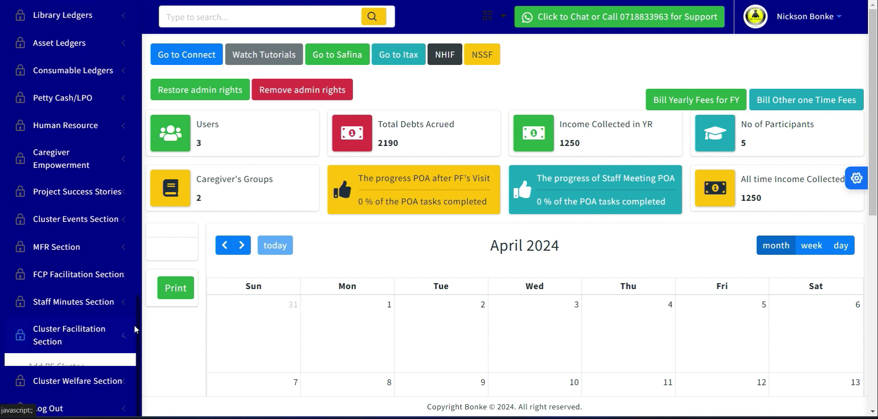
left_click(90, 130)
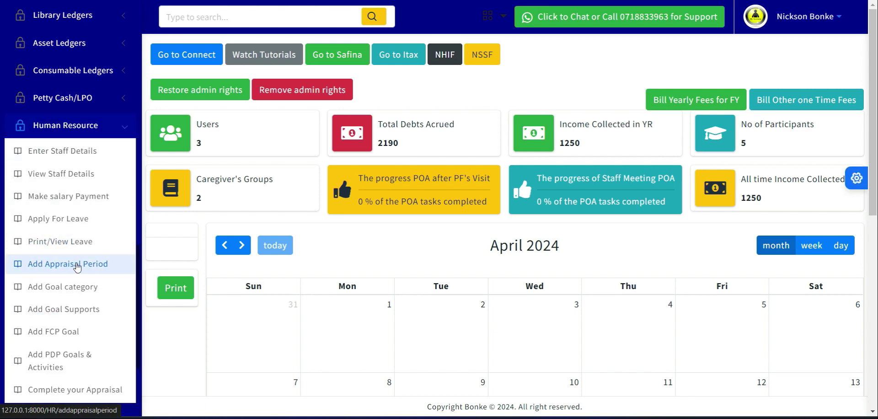
left_click(62, 266)
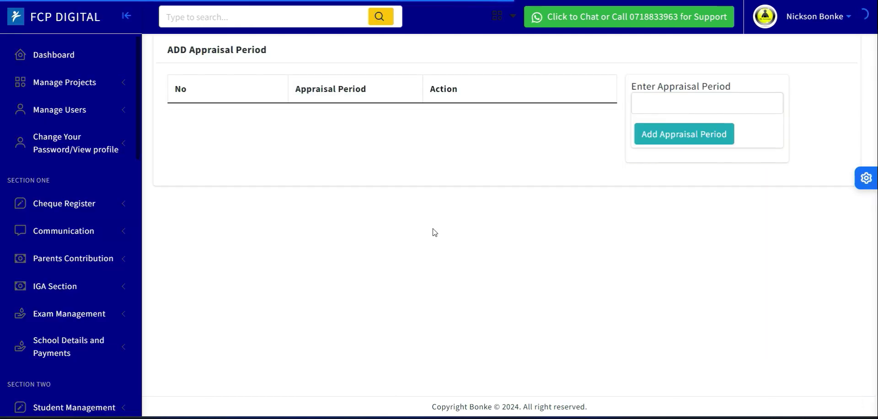
- Add an appraisal period named Cycle1-(July-December)
left_click(658, 105)
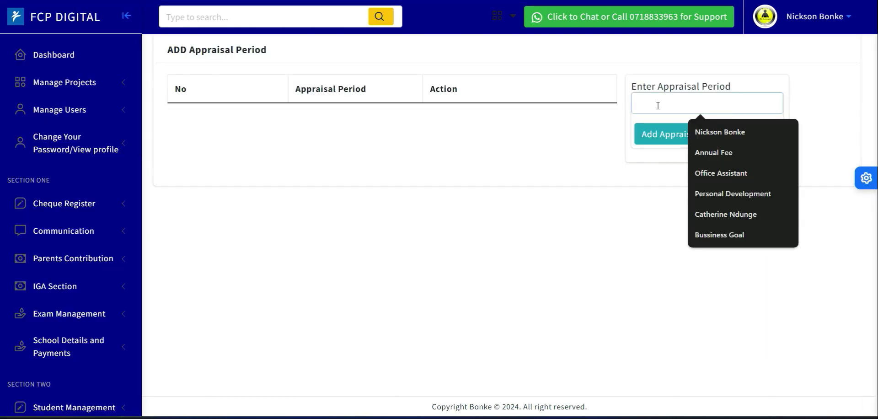
left_click(523, 186)
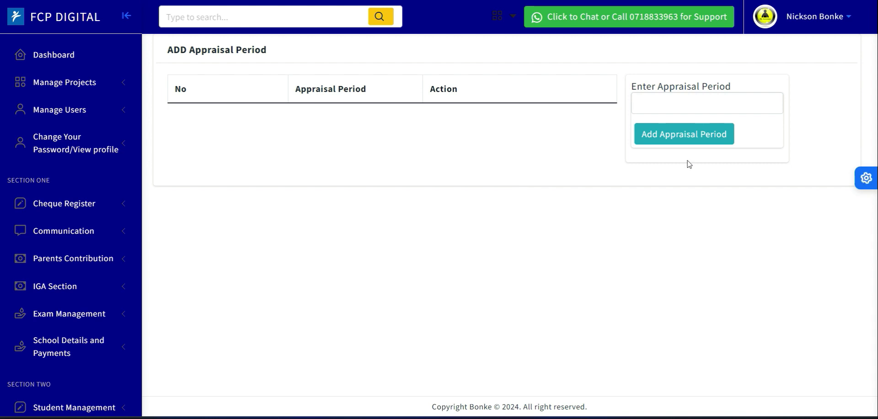
left_click(642, 102)
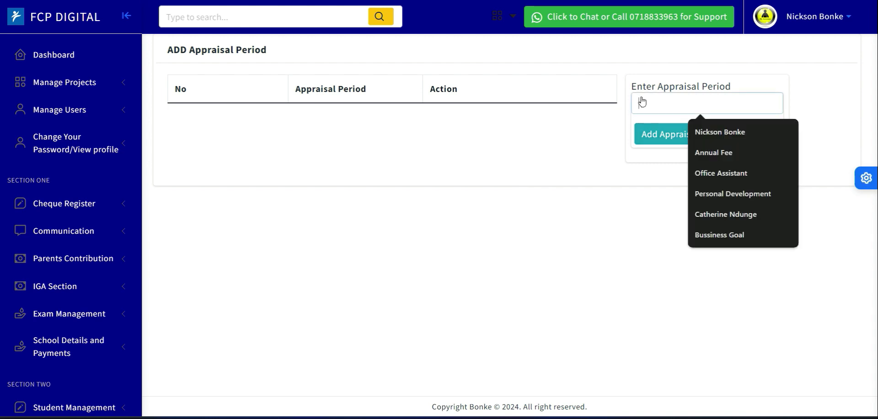
type("Cycle")
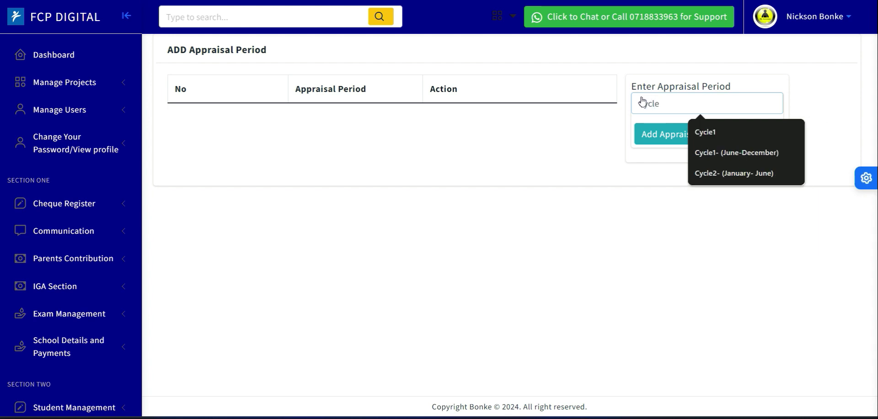
type("1-")
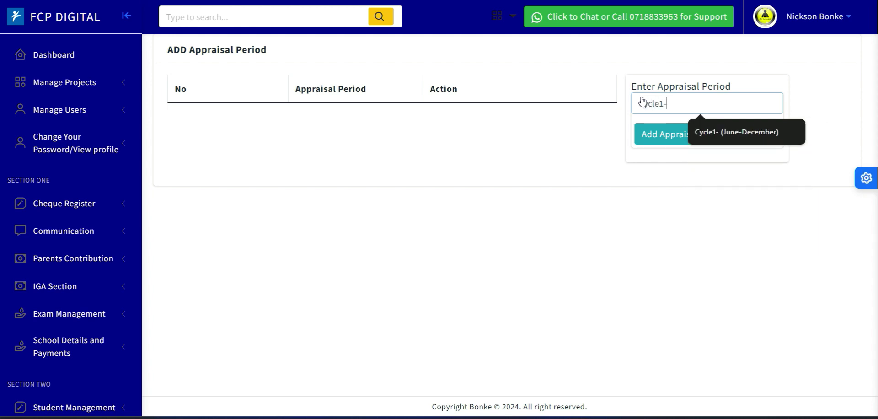
type("(")
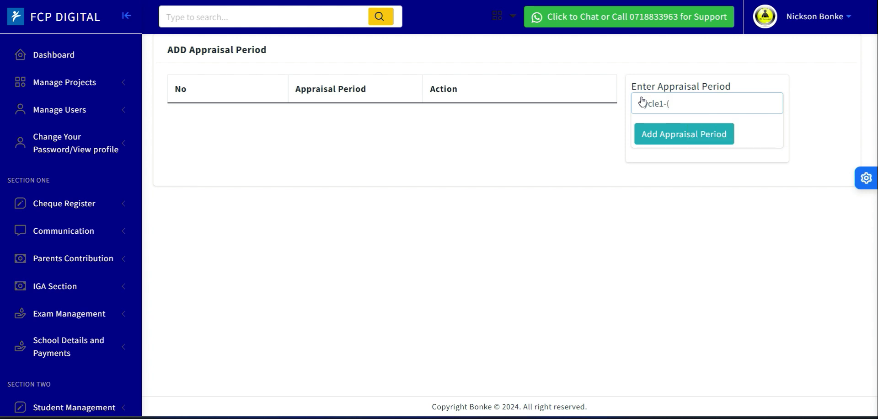
type("July-December)")
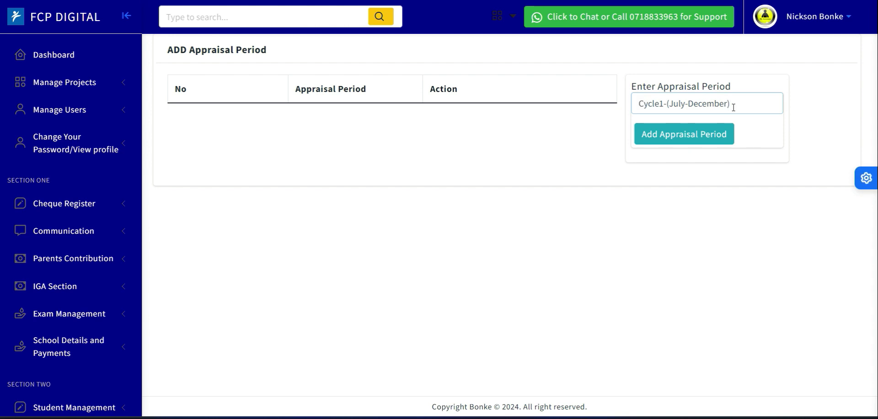
key("ctrl+a")
key("ctrl+c")
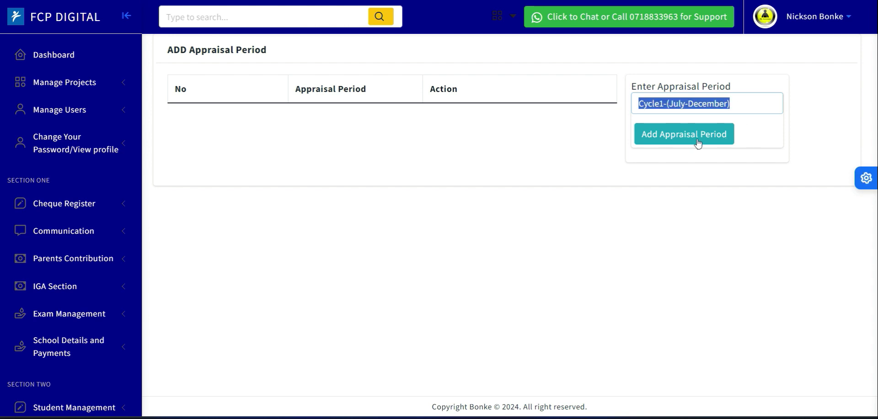
left_click(681, 138)
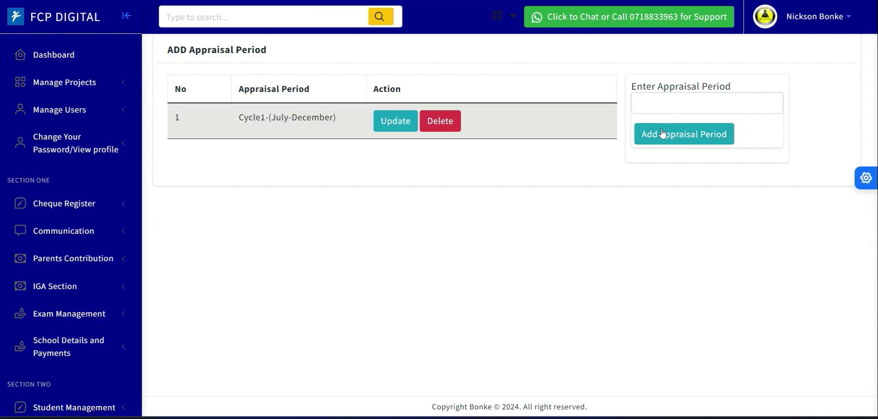
- Add a second appraisal period named Cycle2-(January- June)
left_click(643, 104)
key("ctrl+v")
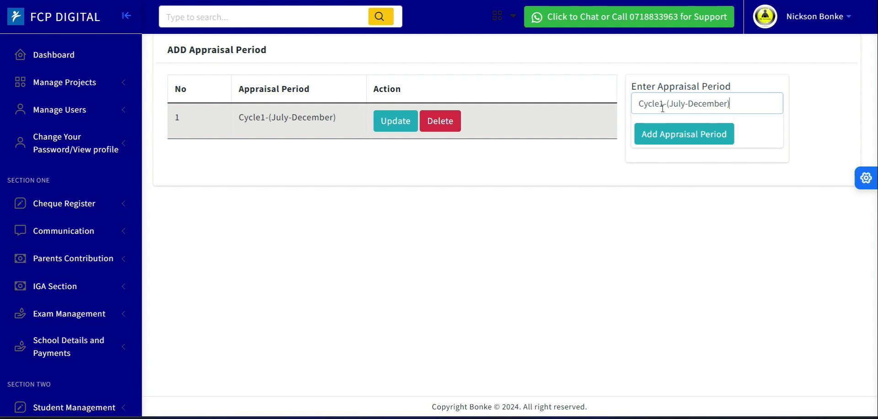
left_click(660, 104)
key("Delete")
type("2")
left_click(728, 104)
key("BackSpace")
key("BackSpace")
key("BackSpace")
key("BackSpace")
key("BackSpace")
key("BackSpace")
key("BackSpace")
key("BackSpace")
key("BackSpace")
key("BackSpace")
key("BackSpace")
key("BackSpace")
type("anaury")
key("BackSpace")
key("BackSpace")
key("BackSpace")
key("BackSpace")
type("uary- June")
left_click(680, 140)
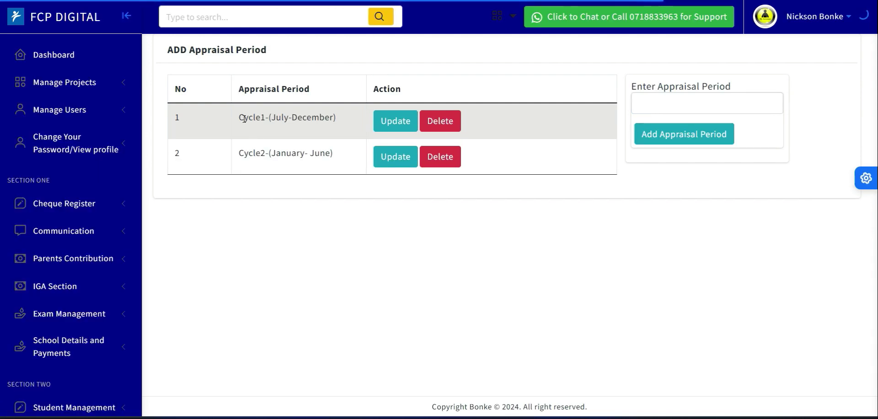
- Open the Add Goal category page from the Human Resource section of the sidebar
left_click_drag(244, 119, 334, 121)
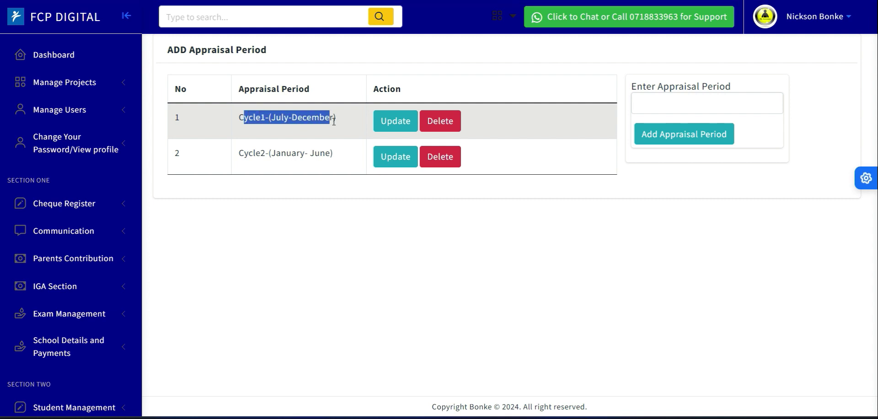
left_click_drag(240, 153, 335, 164)
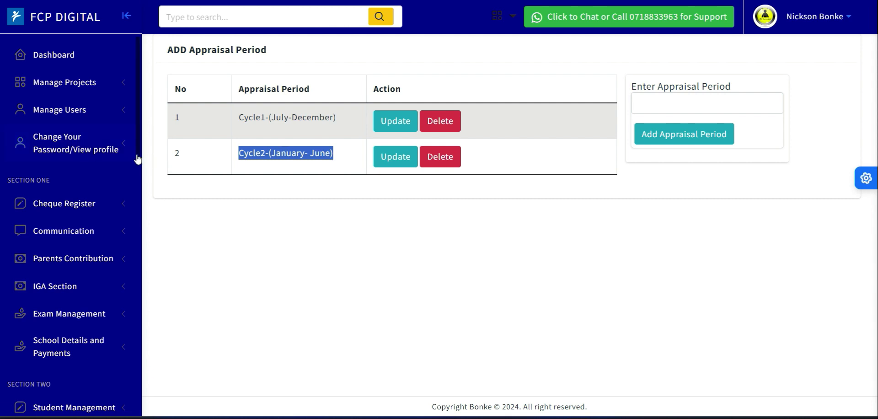
left_click_drag(137, 160, 148, 334)
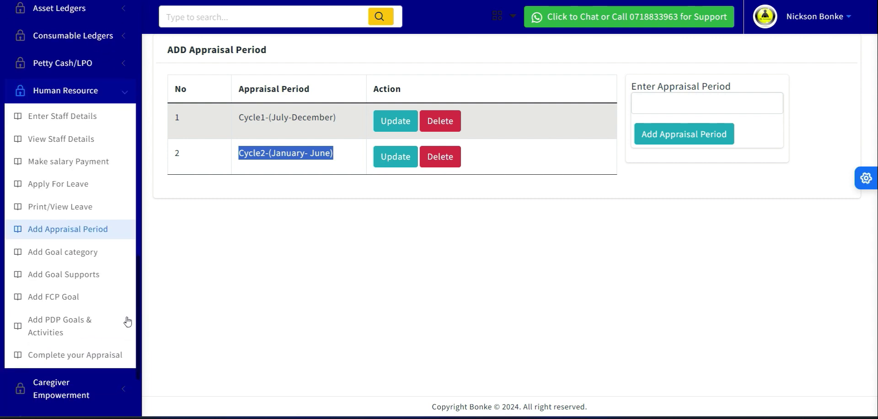
left_click(65, 253)
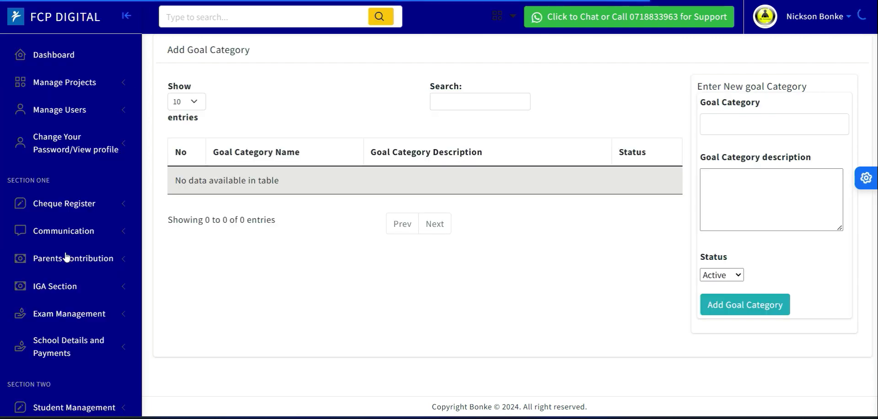
- Enter Bussiness Goal as the new goal category name
left_click(729, 123)
type("Bussiness Goal")
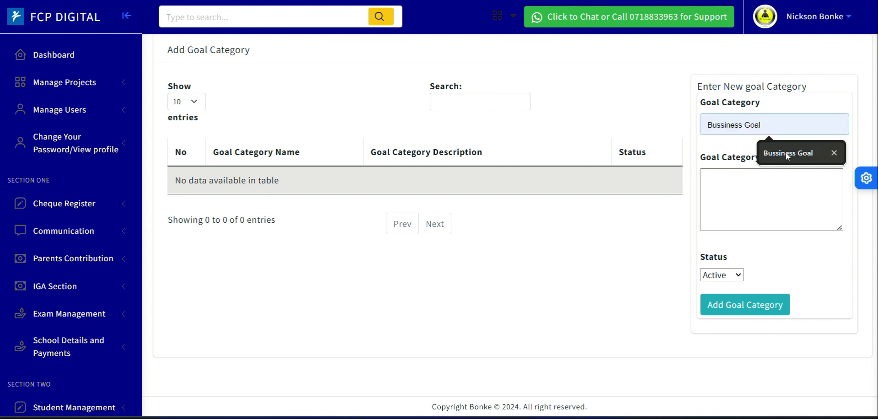
left_click(787, 152)
type("ss Goals")
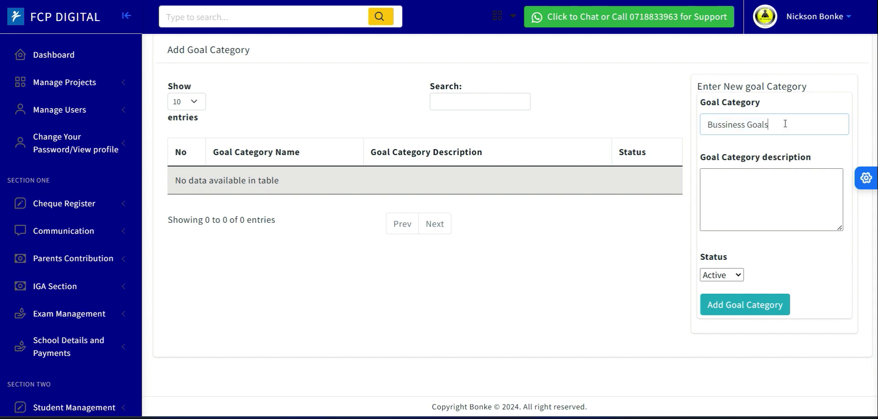
key("BackSpace")
- Enter the description 'This is a goal to support C&Y ministry together with caregiver empowerment'
left_click(744, 201)
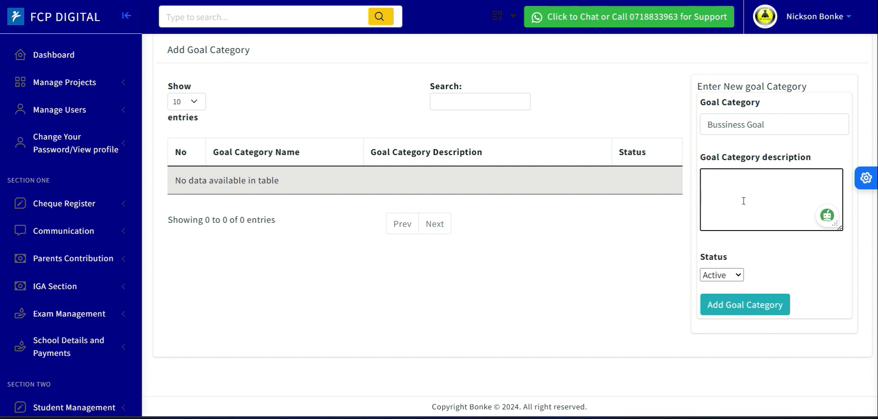
type("This is a goal to support C")
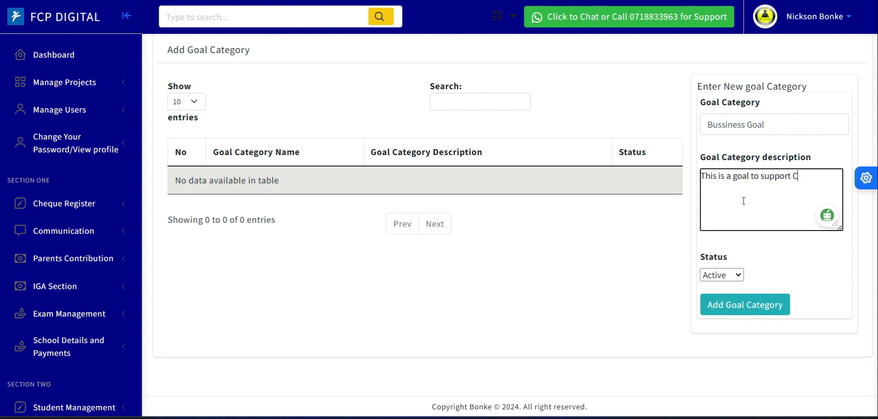
type("&Y ministry")
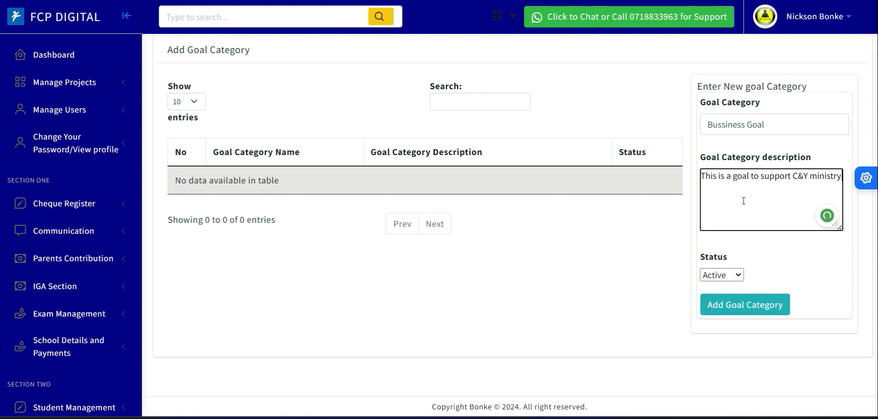
type("together with caregiver e")
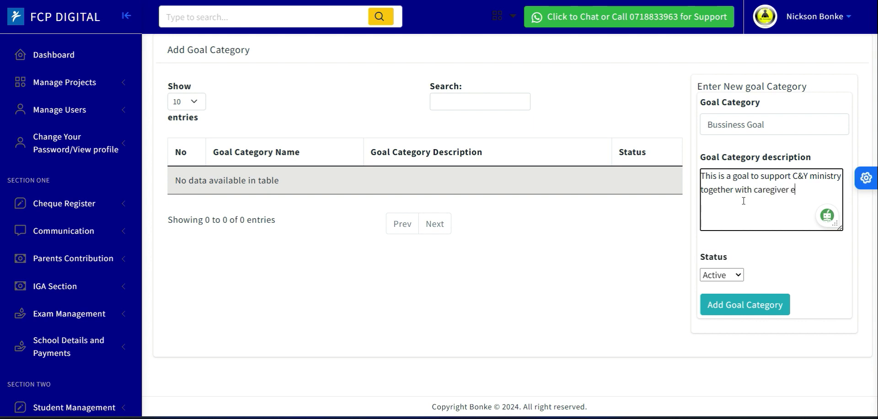
type("mpowerment")
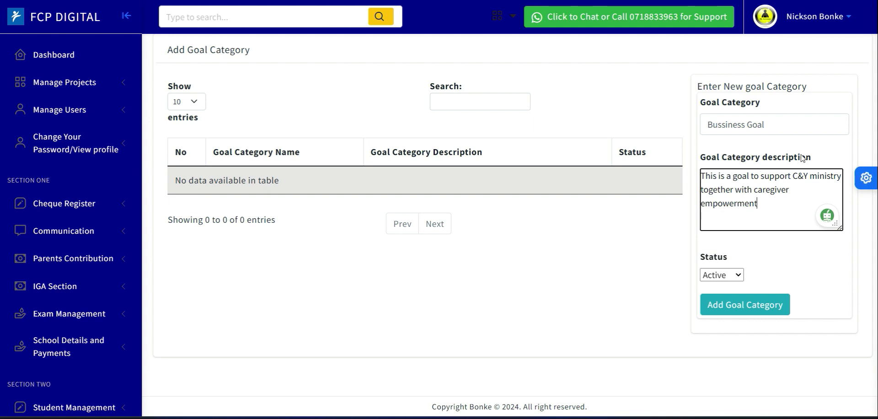
- Reword the description to 'This goal focuses on C&Y ministry together with caregiver economic empowerment' and add the category
left_click(734, 177)
key("BackSpace")
key("BackSpace")
key("BackSpace")
key("BackSpace")
key("BackSpace")
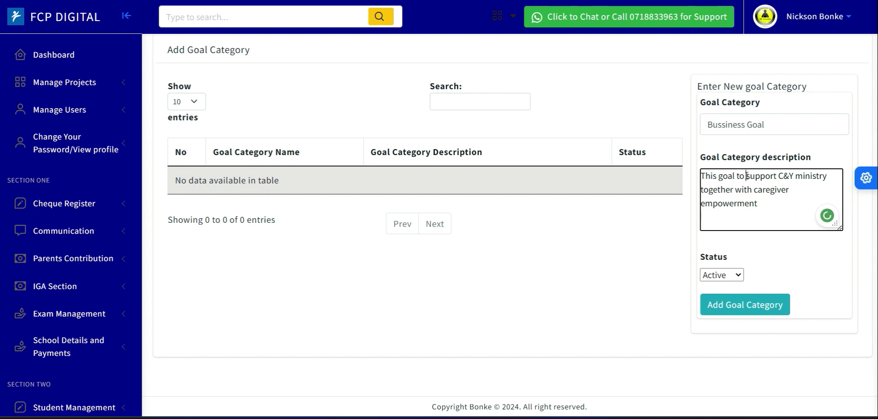
left_click(746, 175)
key("BackSpace")
key("BackSpace")
key("BackSpace")
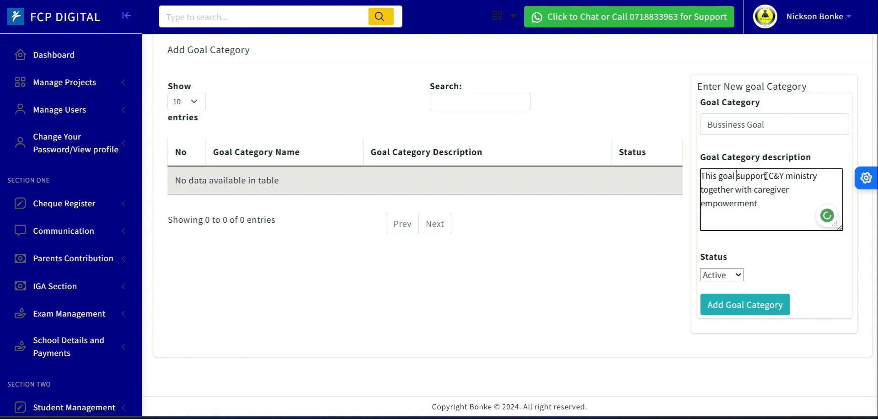
left_click(768, 176)
type("s")
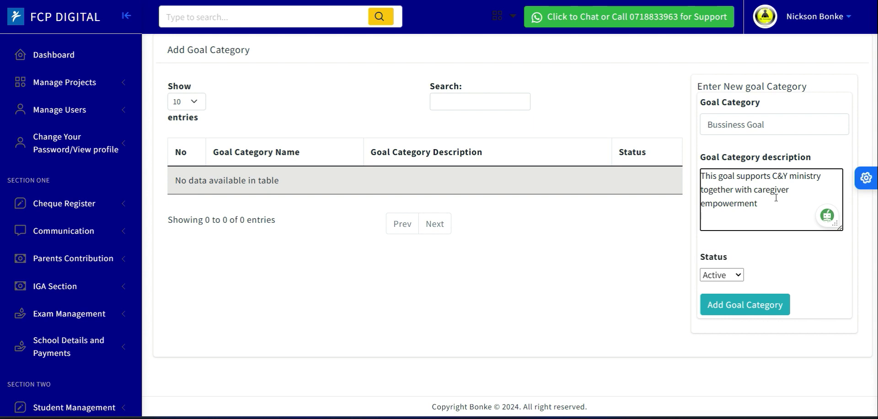
key("BackSpace")
key("BackSpace")
key("BackSpace")
key("BackSpace")
key("BackSpace")
key("BackSpace")
key("BackSpace")
key("BackSpace")
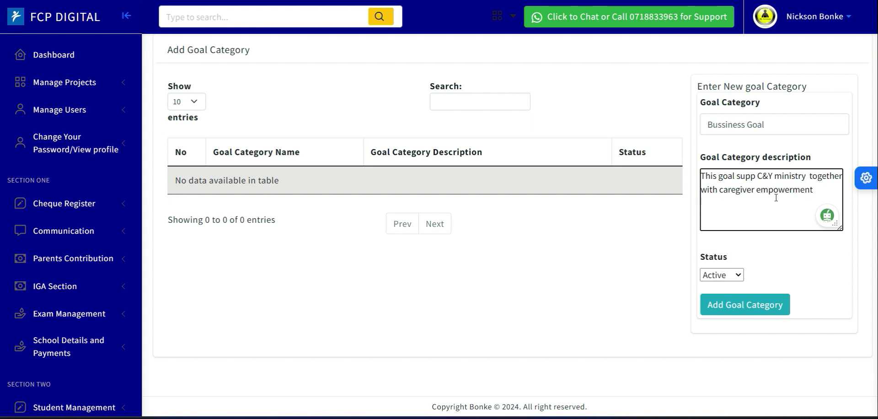
type("focu")
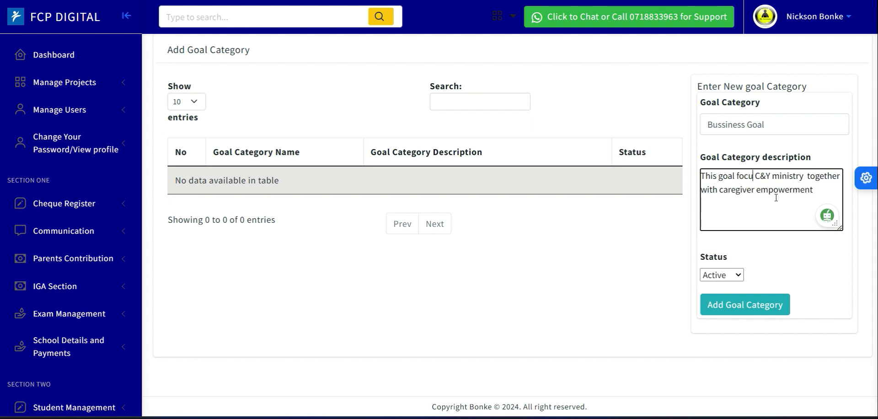
type("ses")
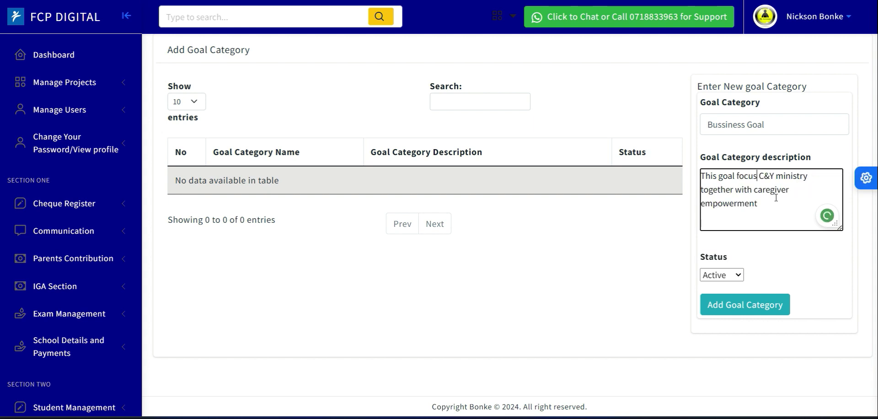
type(" on")
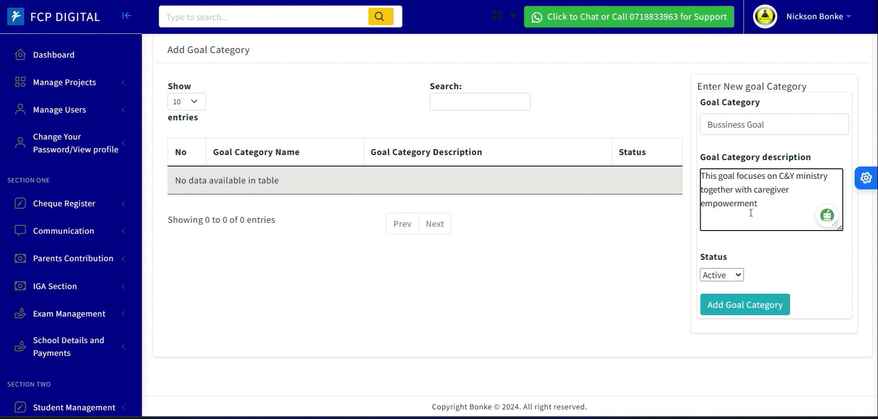
left_click(789, 191)
type("economic e")
left_click(736, 307)
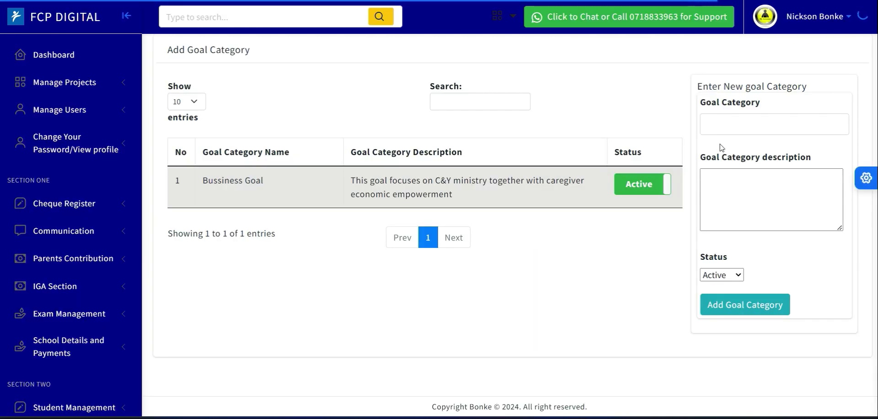
- Start a new goal category named Personal Development, described as 'This goal focuses on staff personal development and wellbeing'
left_click(719, 124)
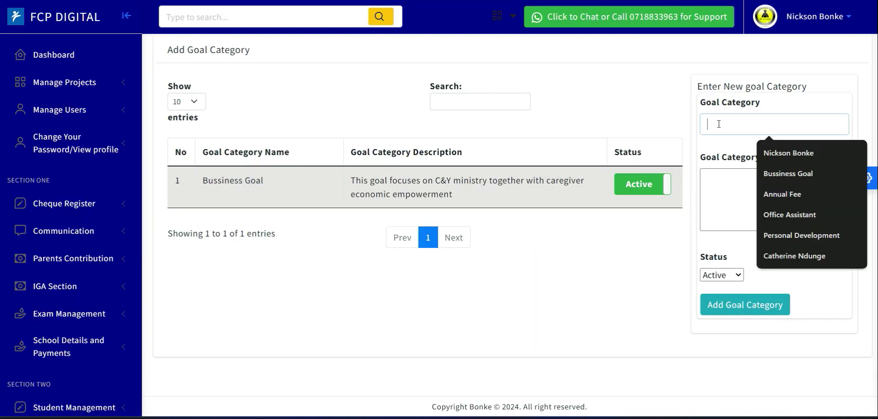
left_click(783, 238)
left_click(743, 216)
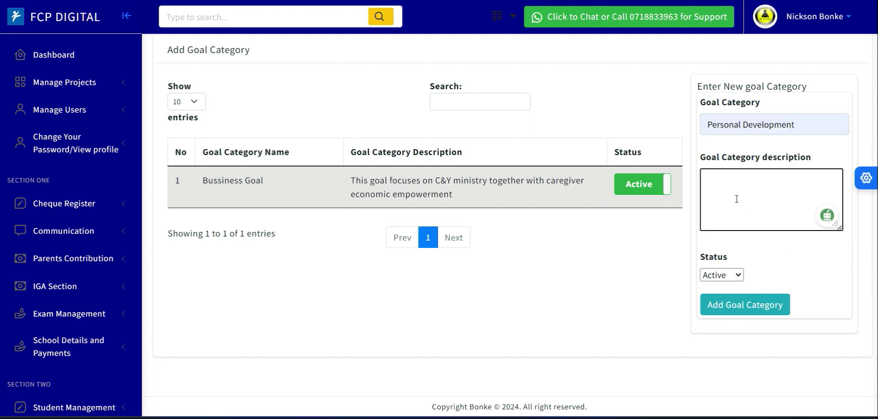
type("This goal fcous")
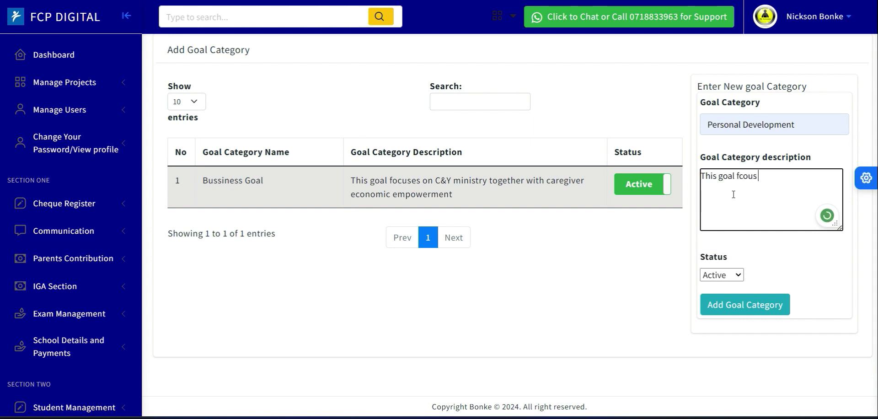
key("BackSpace")
key("BackSpace")
key("BackSpace")
key("BackSpace")
type("ocuses on staff pers")
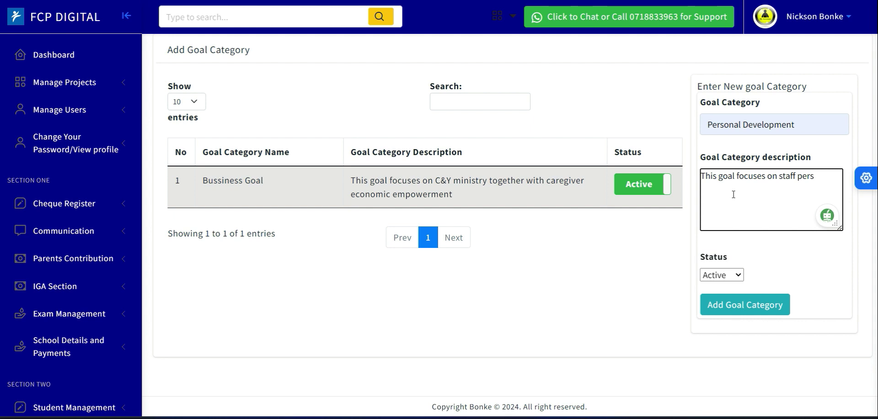
type("onal development and ")
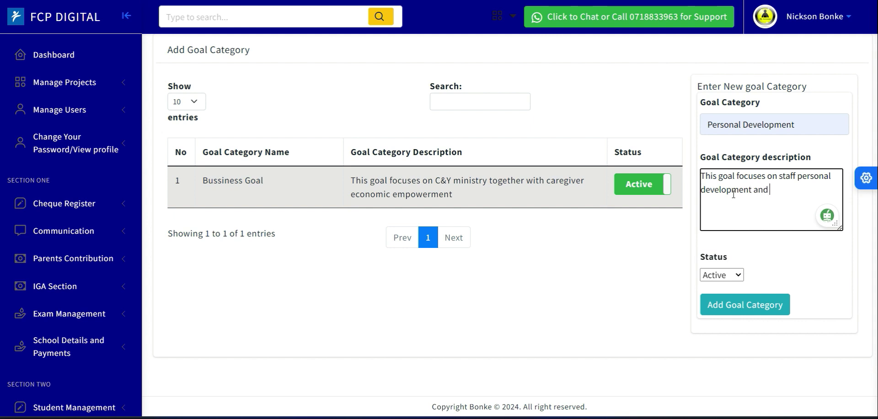
type("wellbeing")
- Rename the category to Proffesional Development and add it
left_click(742, 125)
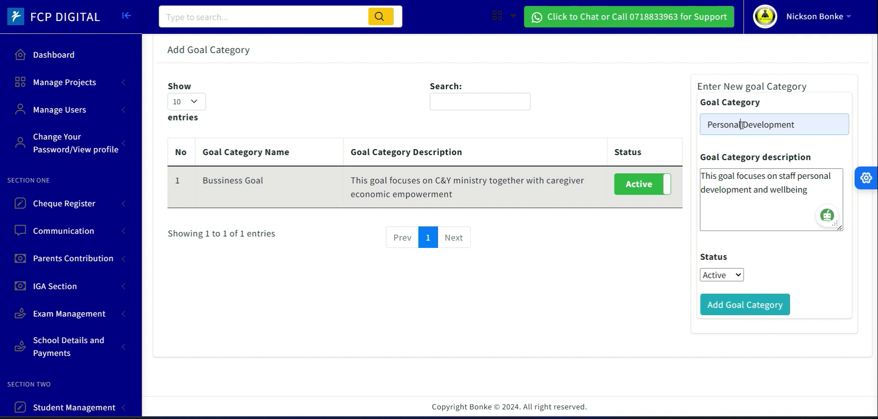
key("BackSpace")
key("BackSpace")
key("BackSpace")
key("BackSpace")
key("BackSpace")
key("BackSpace")
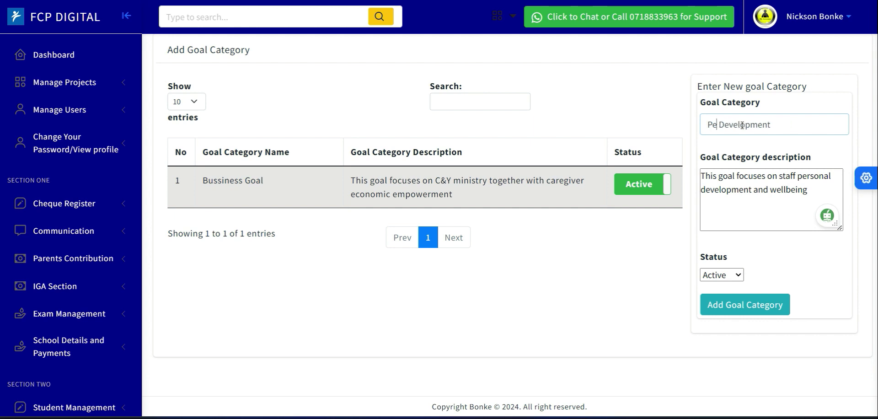
key("BackSpace")
type("roffesional")
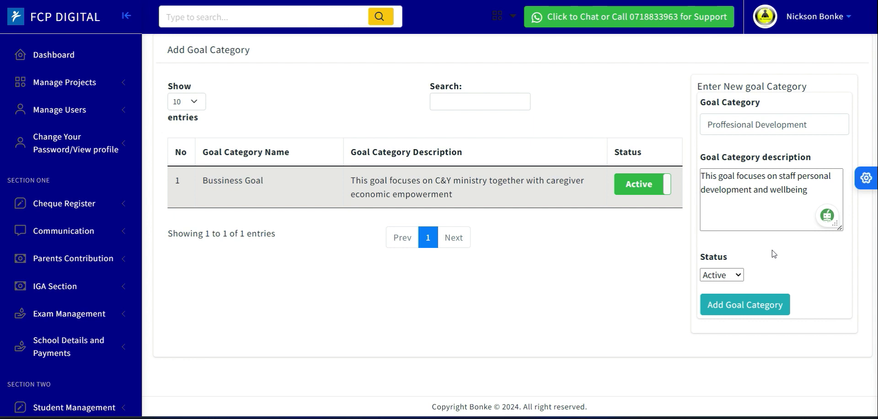
left_click(742, 305)
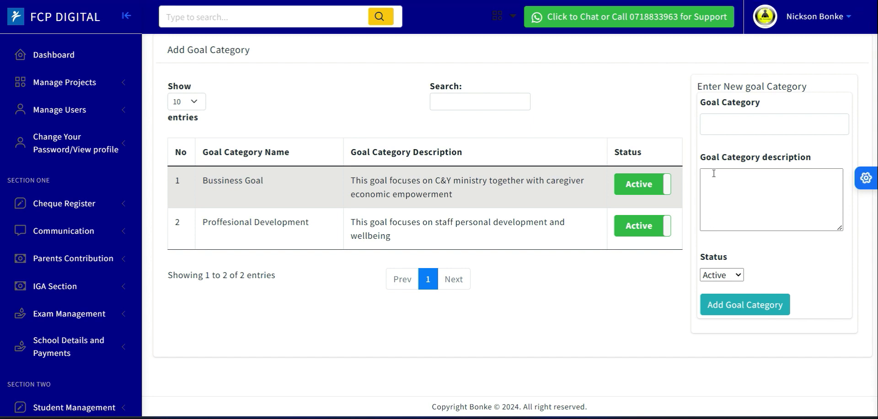
- Enter Stretch Assignments as the next goal category name
left_click(720, 129)
type("Stretch Assignments")
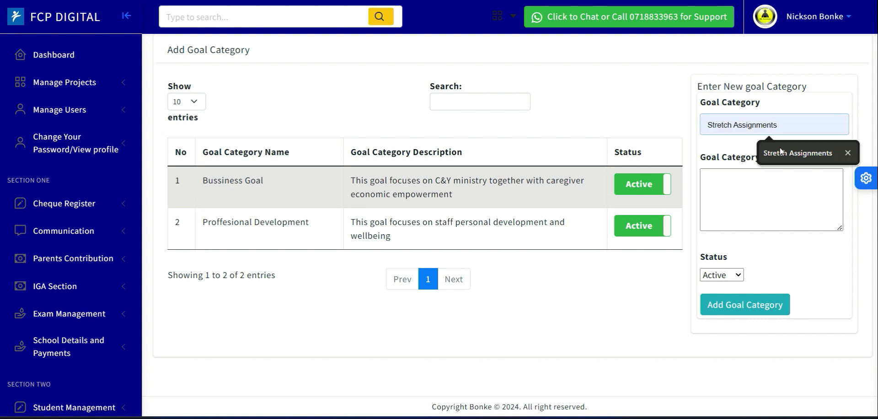
left_click(780, 151)
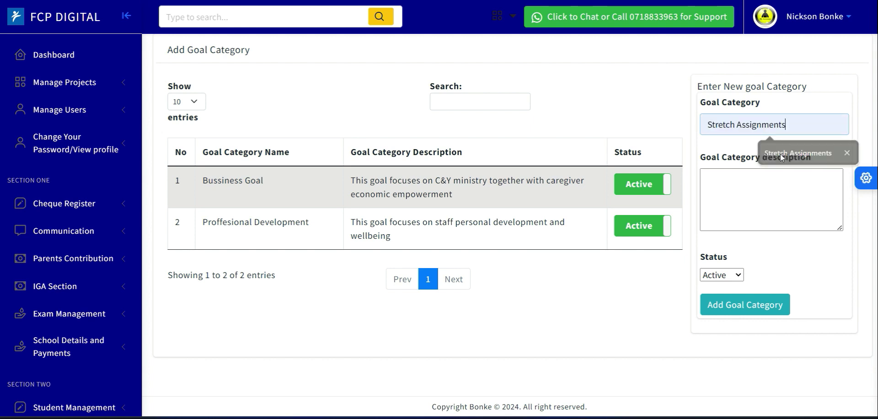
- Enter the description 'This are extra assignments given by the PF or by cluster.', correcting the spelling of assignments
left_click(755, 195)
type("This are e")
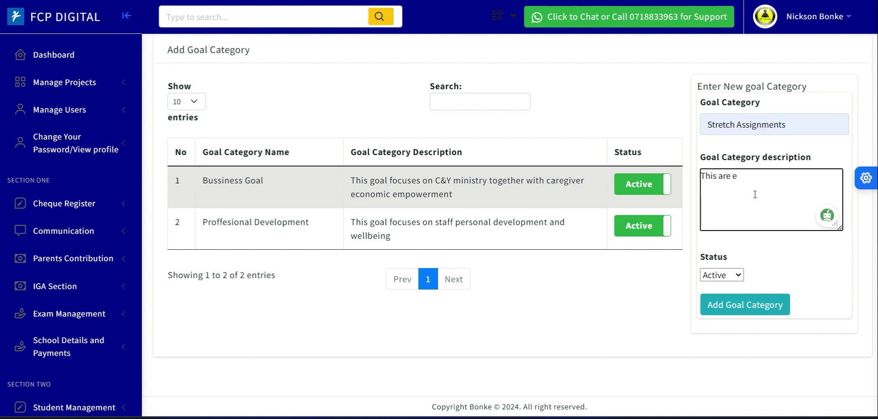
type("xtra assignements")
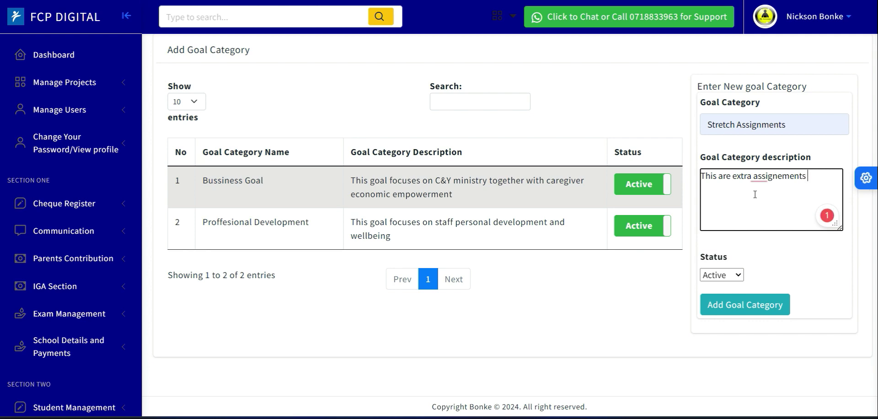
right_click(765, 176)
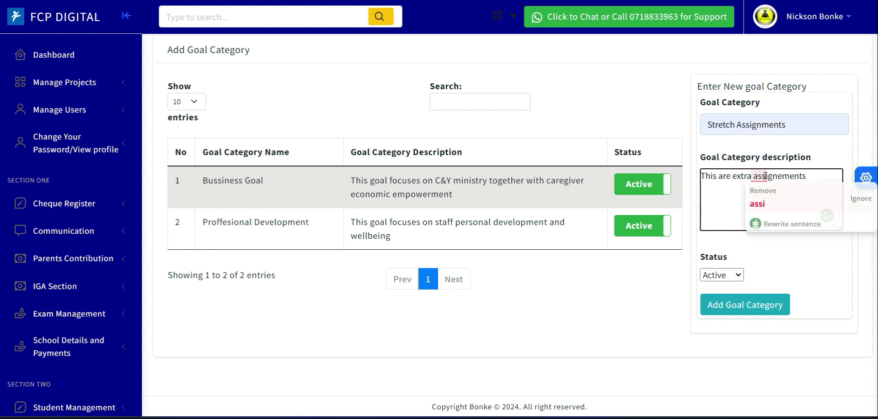
left_click(786, 178)
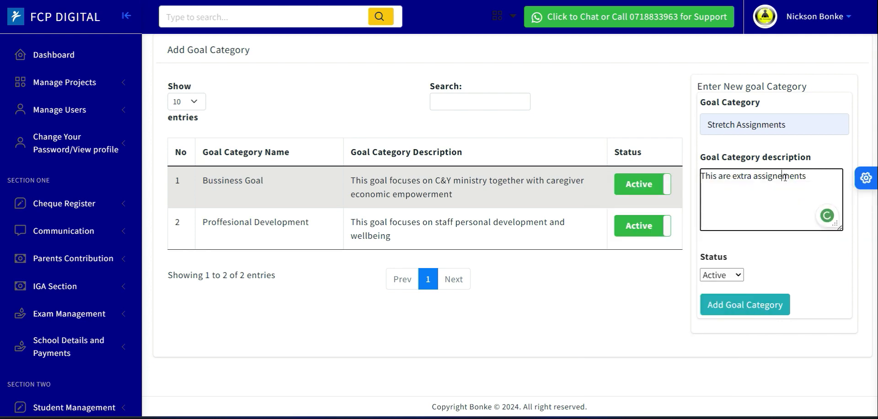
double_click(785, 178)
key("BackSpace")
type("assignem")
key("BackSpace")
key("BackSpace")
type("ments given by the PF or")
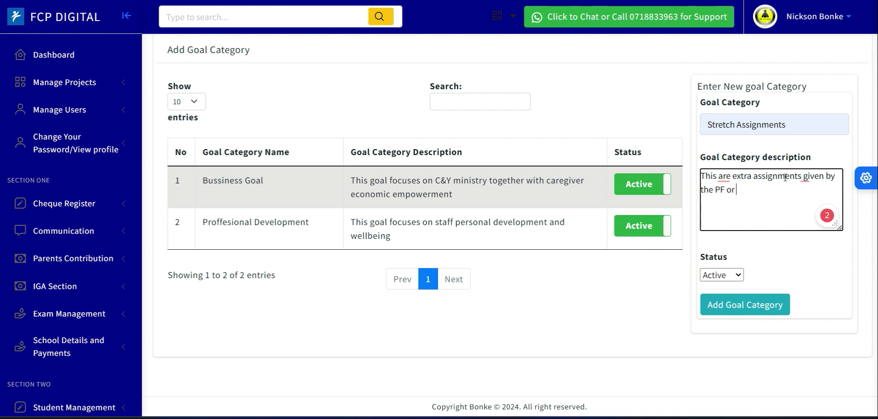
type(" by cluster")
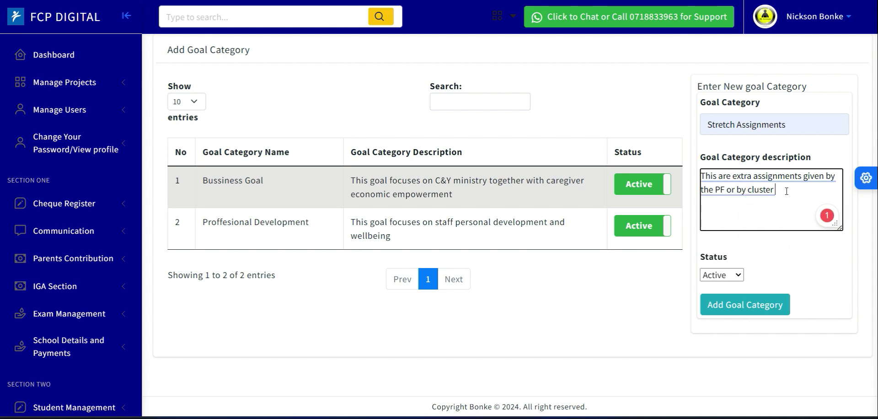
type(".")
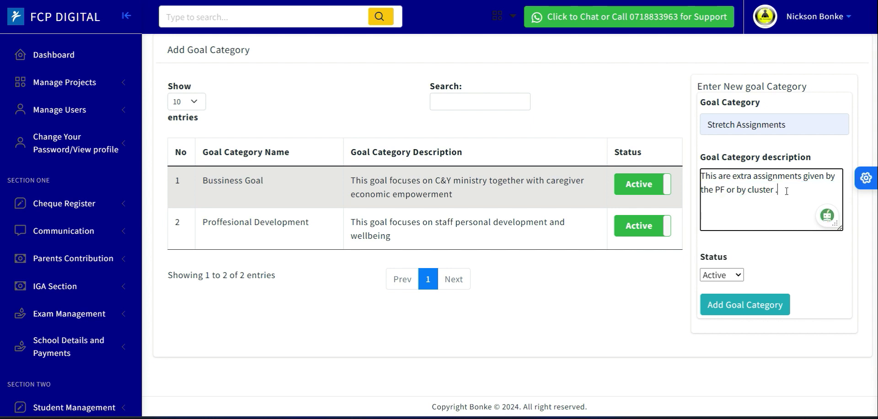
key("BackSpace")
key("BackSpace")
type(".")
- Reword the description's opening to 'This goal focuses on extra assignments'
left_click(708, 176)
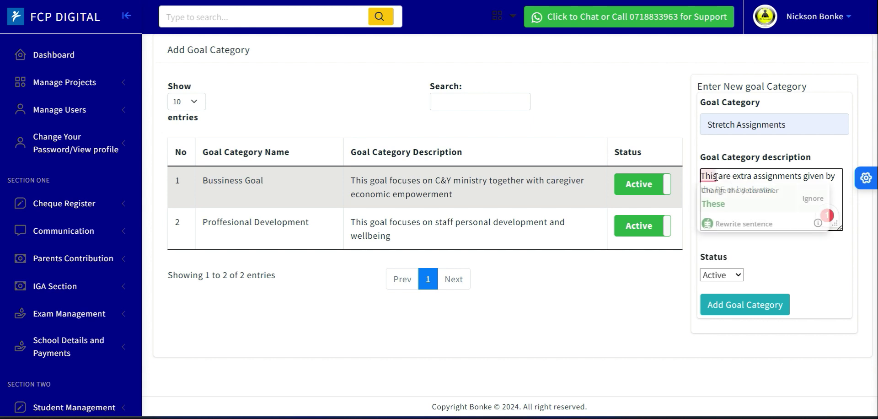
left_click(714, 203)
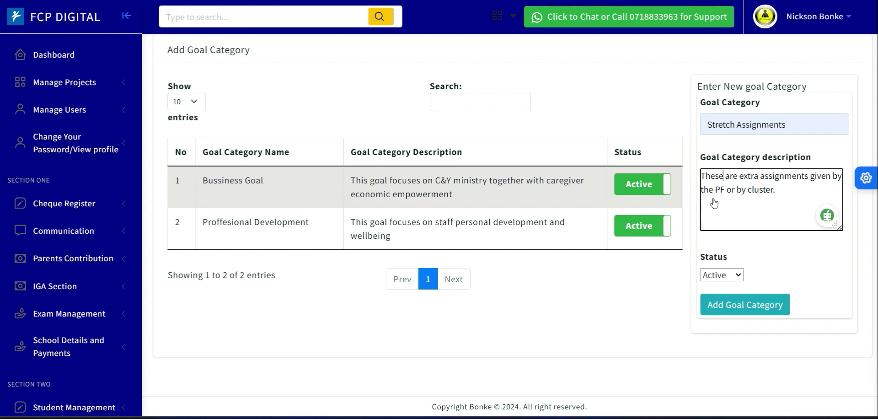
left_click(737, 178)
key("BackSpace")
key("BackSpace")
key("BackSpace")
key("BackSpace")
key("BackSpace")
key("BackSpace")
key("BackSpace")
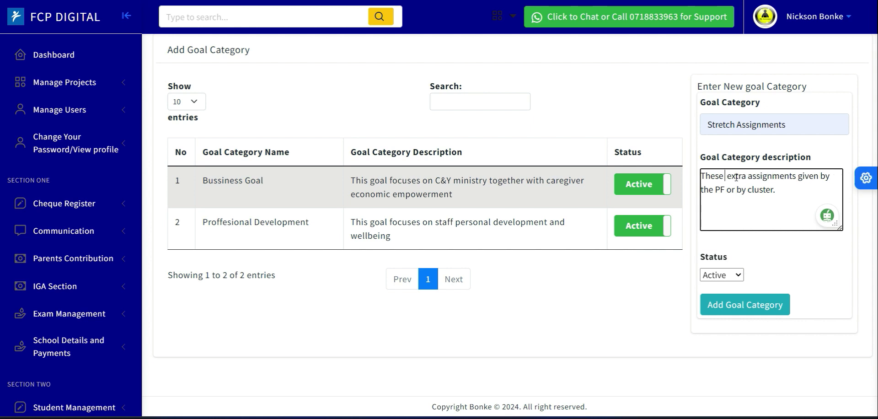
type("is goal f")
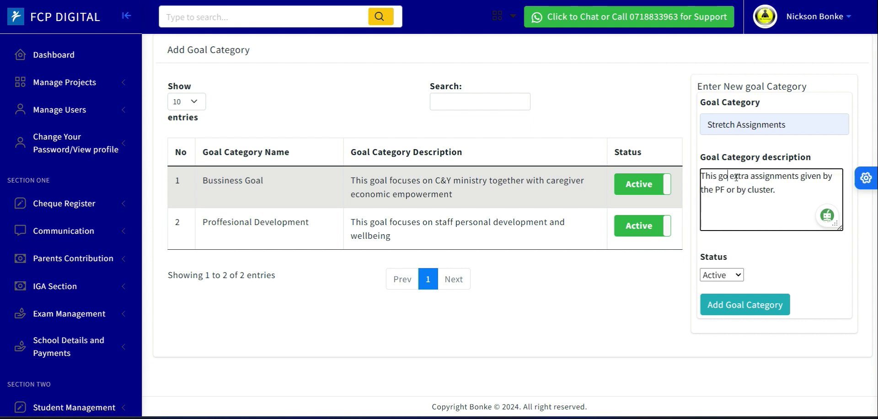
type("ocus")
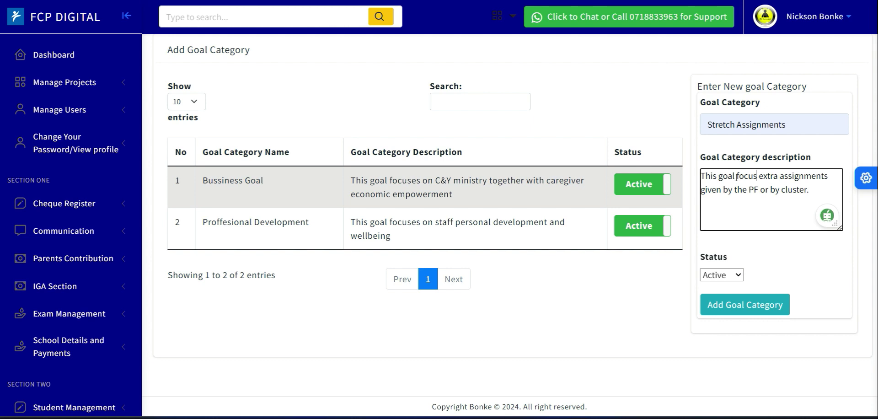
type("es on")
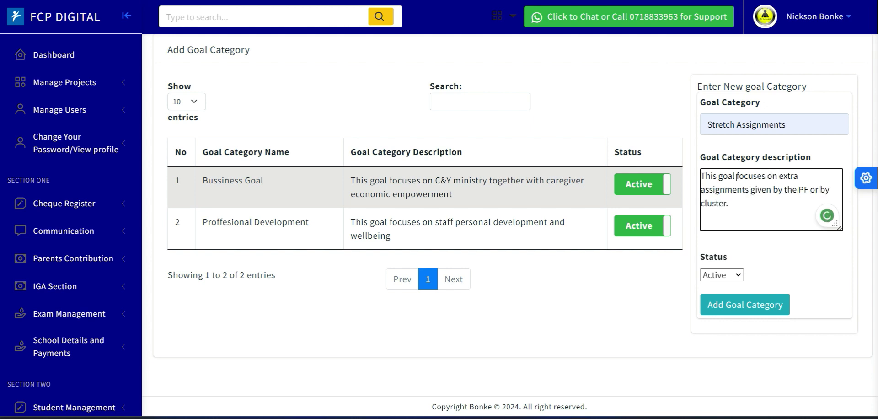
- Delete 'given' from the description and add the Stretch Assignments goal category
left_click(773, 190)
key("BackSpace")
key("BackSpace")
key("BackSpace")
key("BackSpace")
key("BackSpace")
key("BackSpace")
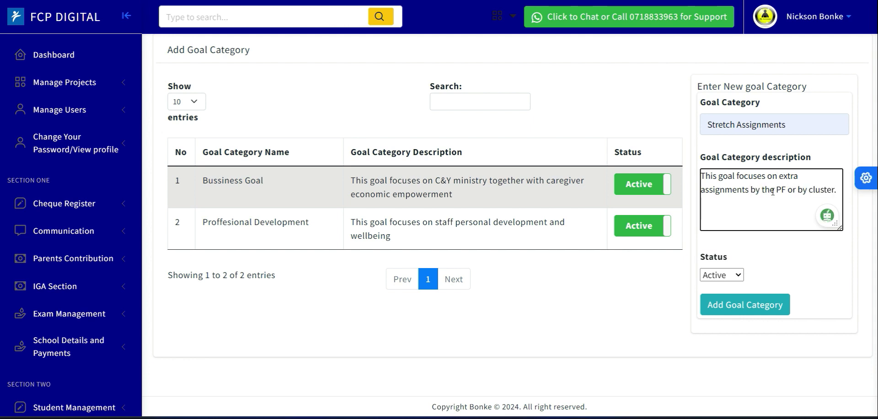
key("Right")
key("Right")
left_click(804, 247)
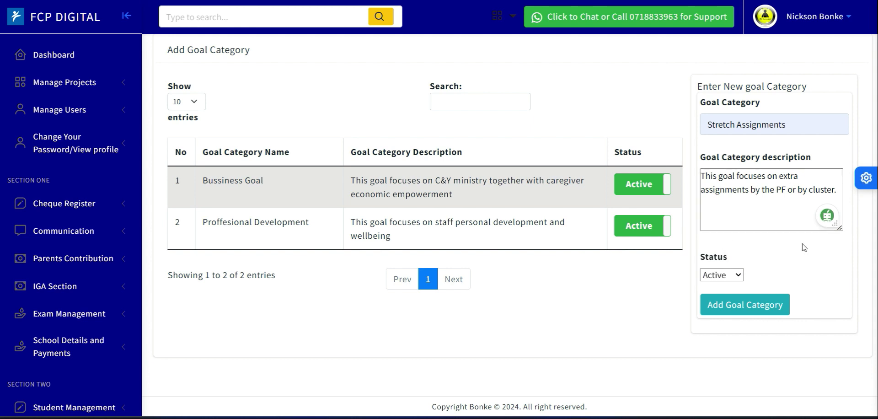
left_click(744, 306)
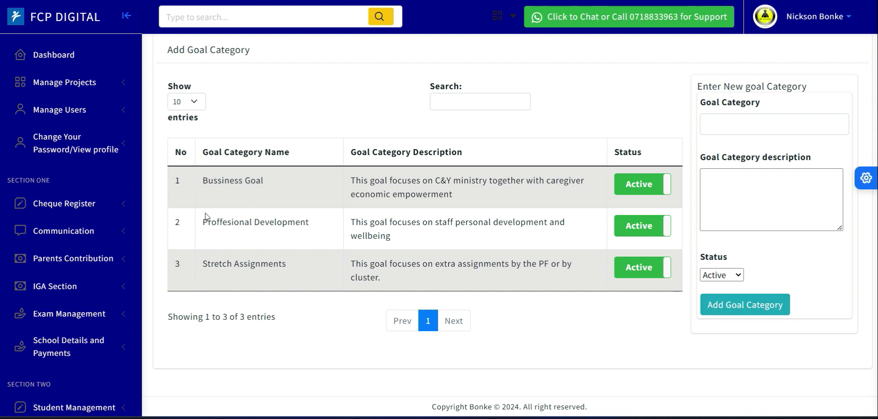
- Review the goal category names and descriptions listed in the table
left_click_drag(201, 183, 461, 211)
left_click_drag(203, 224, 295, 221)
left_click_drag(356, 220, 379, 237)
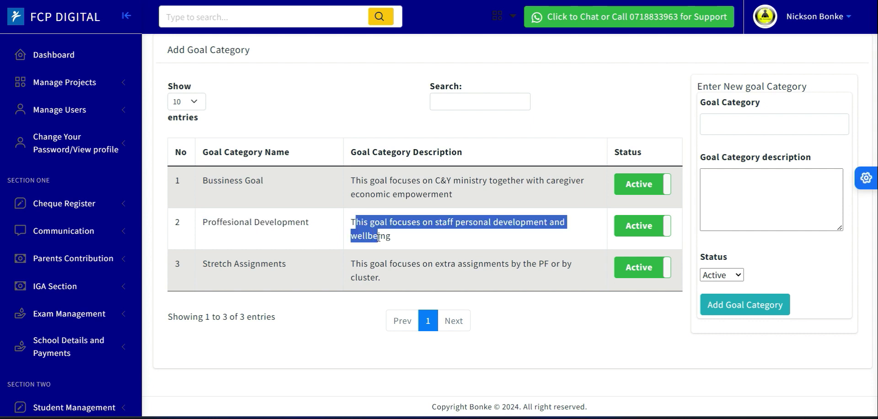
left_click(217, 264)
left_click_drag(218, 264, 396, 289)
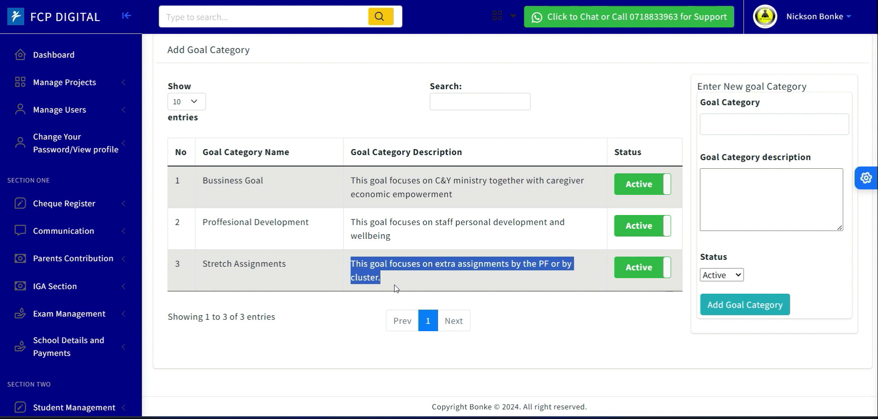
left_click(391, 284)
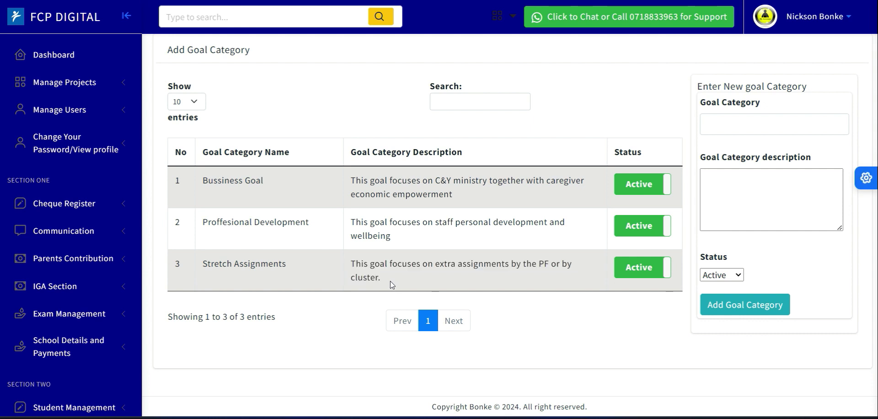
left_click_drag(350, 268, 378, 274)
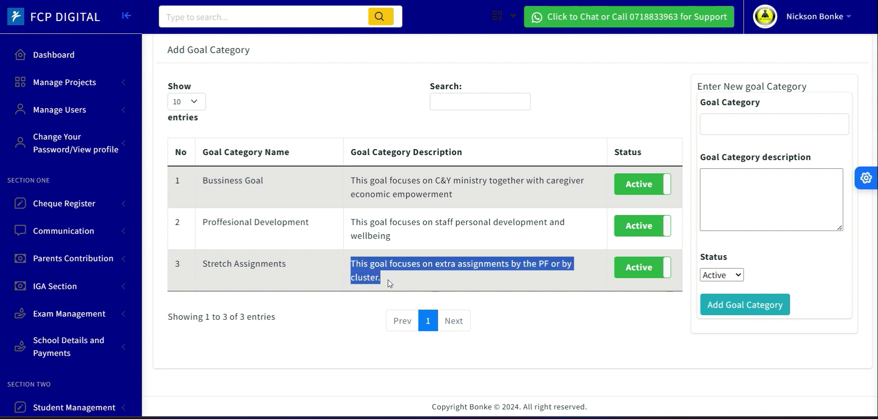
left_click(284, 289)
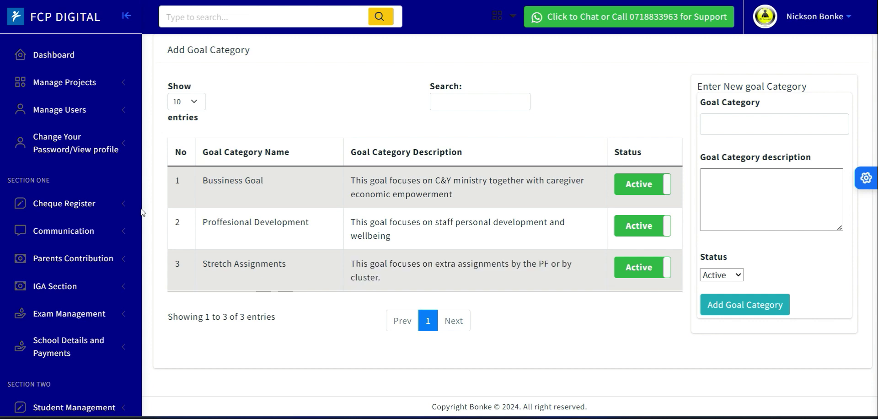
- Open Add Goal Supports under Human Resource and add a goal support named Quality Education
scroll(142, 137, "down", 3)
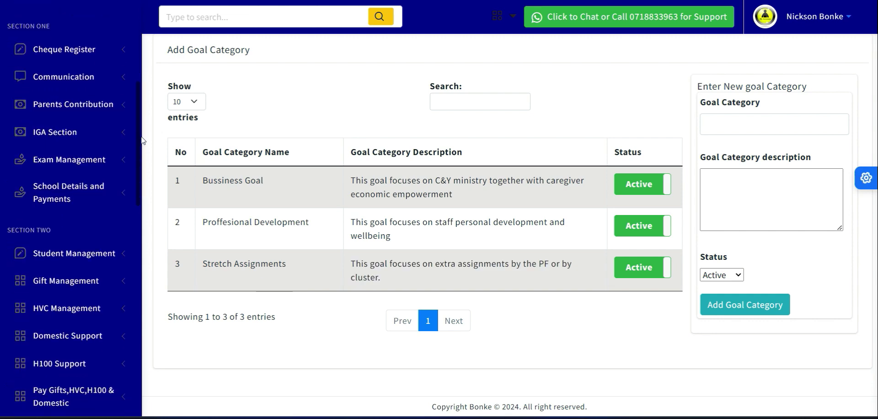
left_click_drag(142, 157, 141, 304)
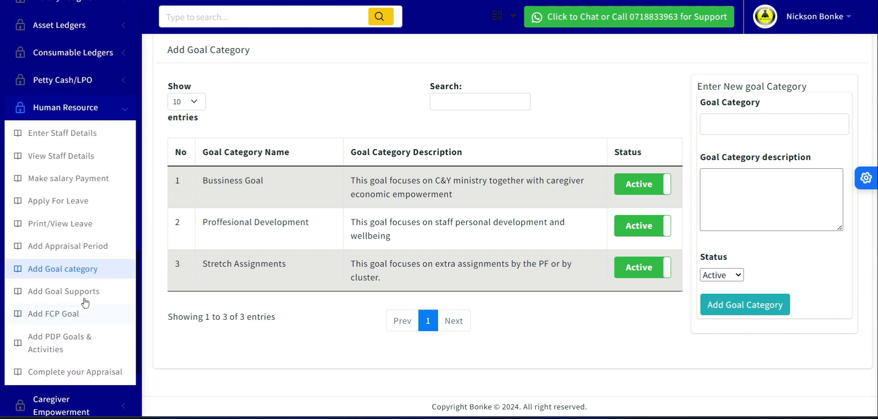
left_click(69, 292)
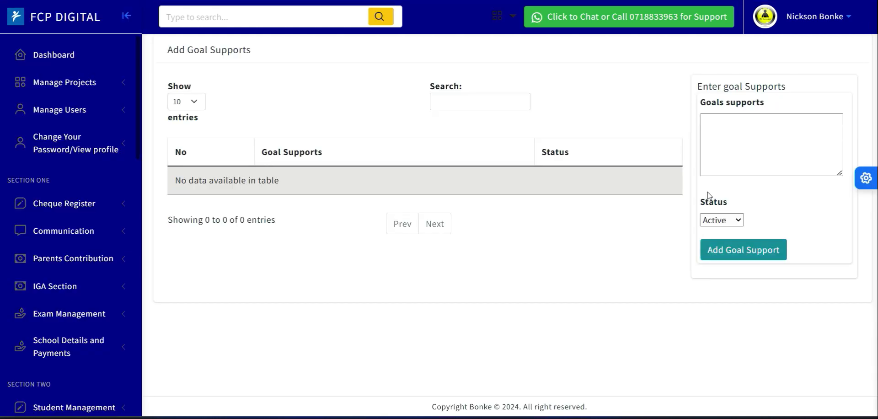
left_click(720, 134)
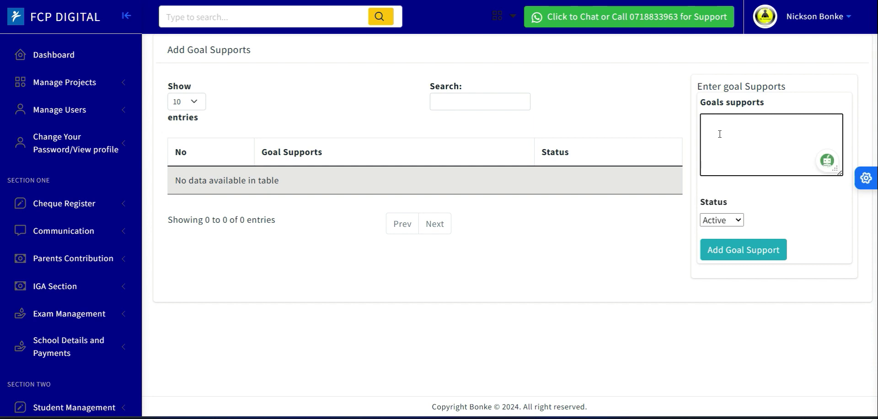
type("Qualit")
type("y Education")
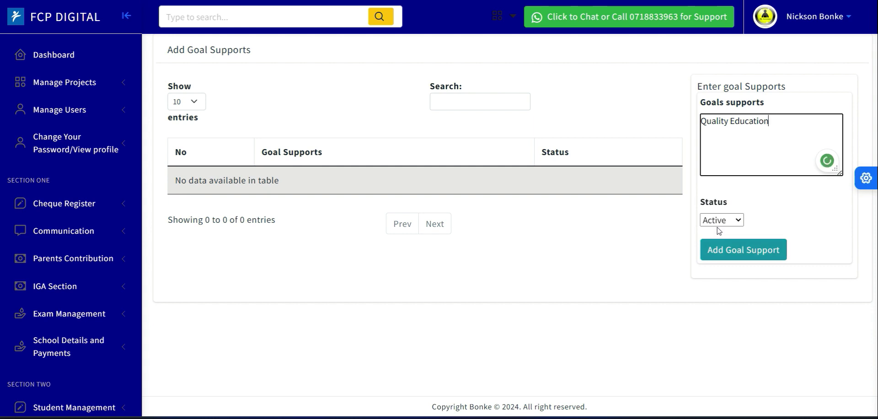
left_click(741, 250)
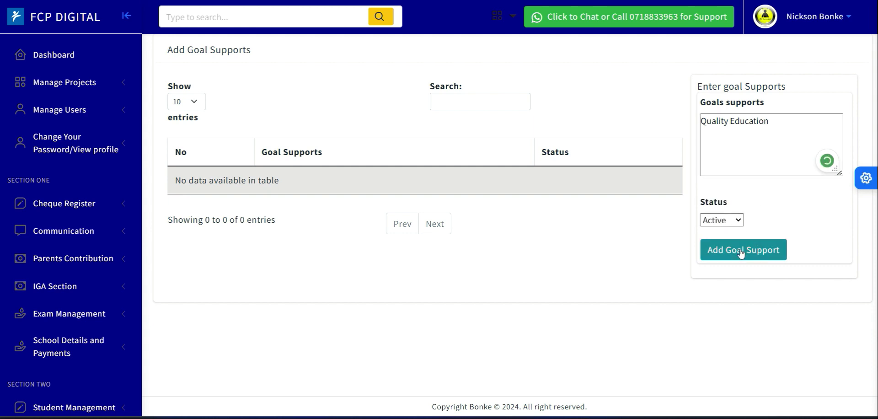
- Add a goal support named Caregiver Economic empowerment
left_click(732, 153)
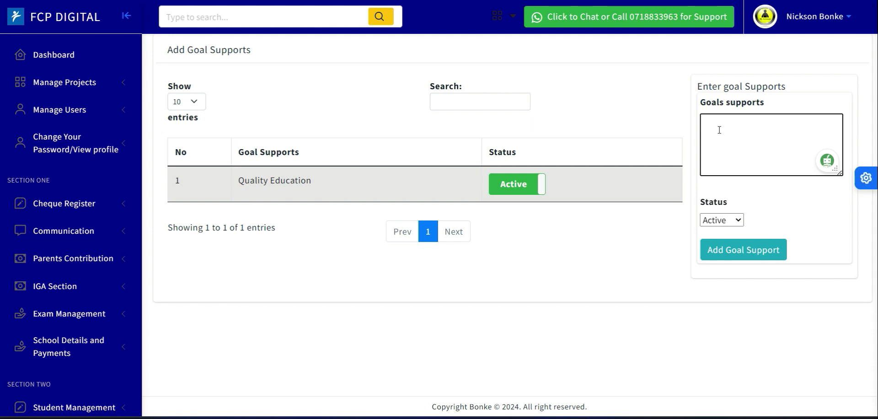
type("E")
key("BackSpace")
type("Caregiver Economic emp")
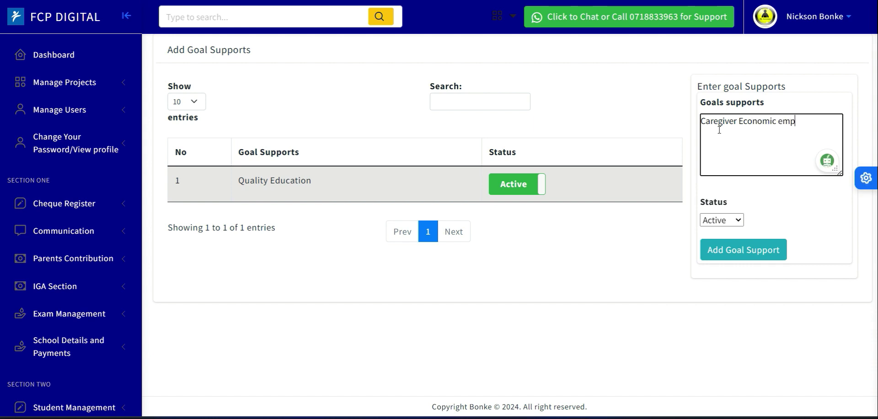
type("oewerment")
left_click(754, 253)
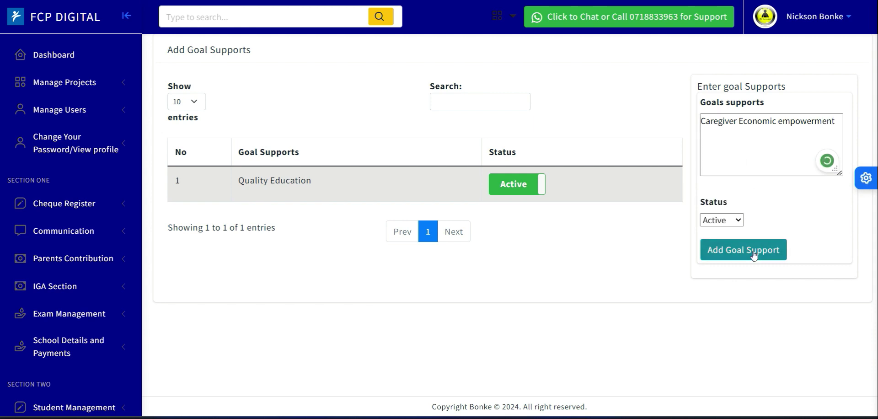
- Add a goal support named Market Driven Skills
left_click(713, 124)
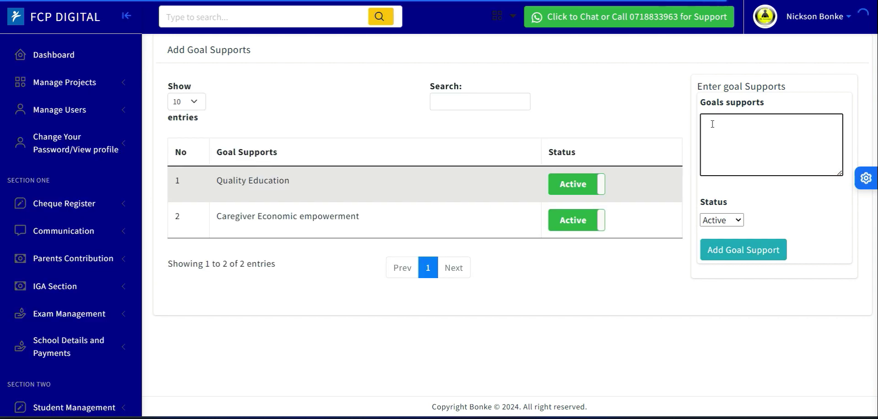
type("Ma")
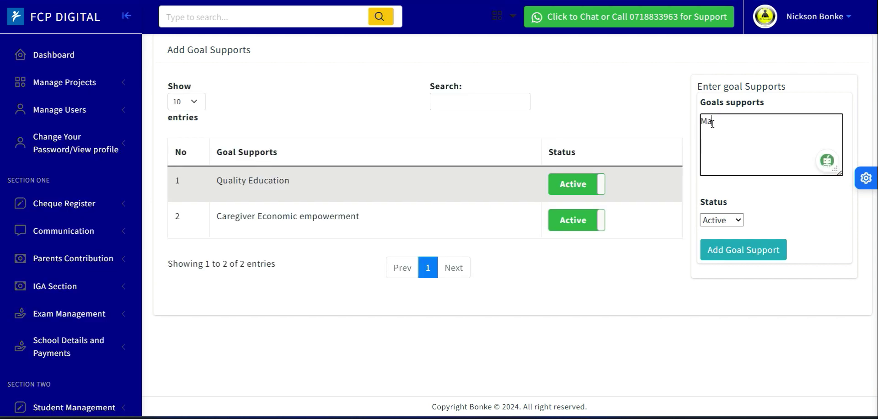
type("rket Driven Skills")
left_click(736, 257)
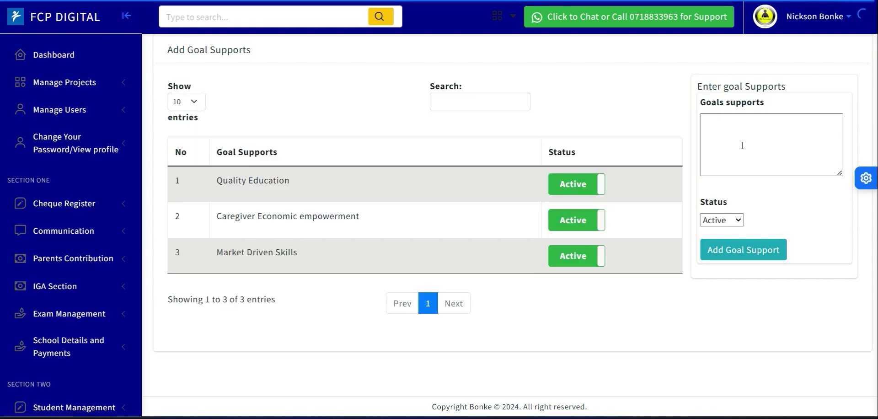
- Add a goal support named Spiritual Formation
left_click(743, 145)
type("Spiri")
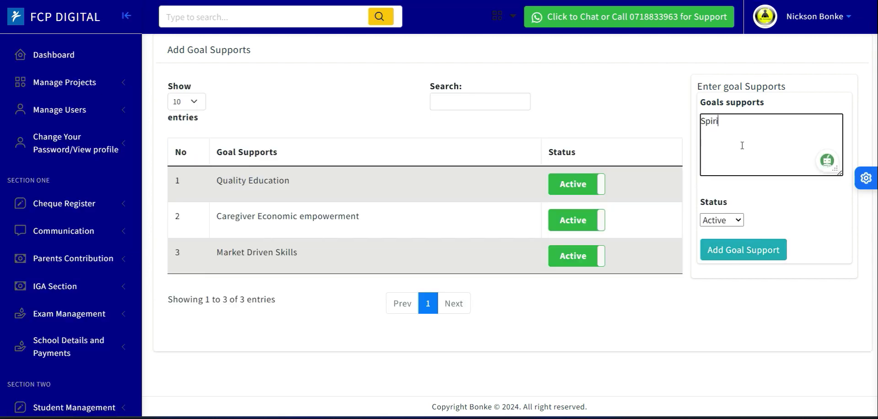
type("tual Formation")
left_click(750, 259)
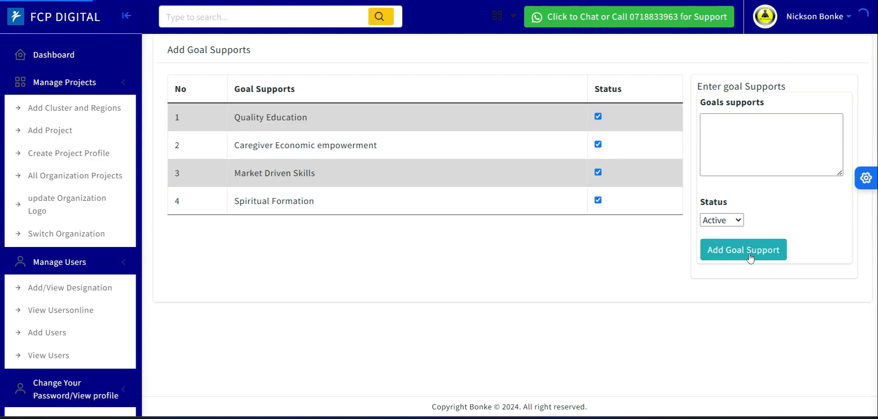
- Add a goal support named Children and youth development
left_click(726, 132)
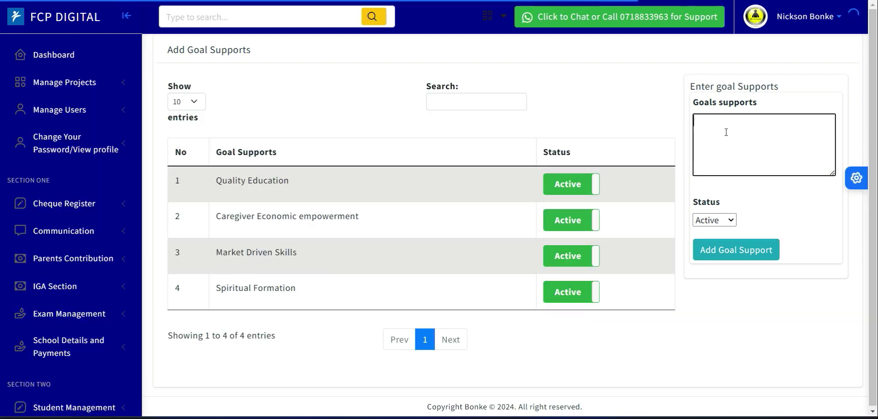
type("Q")
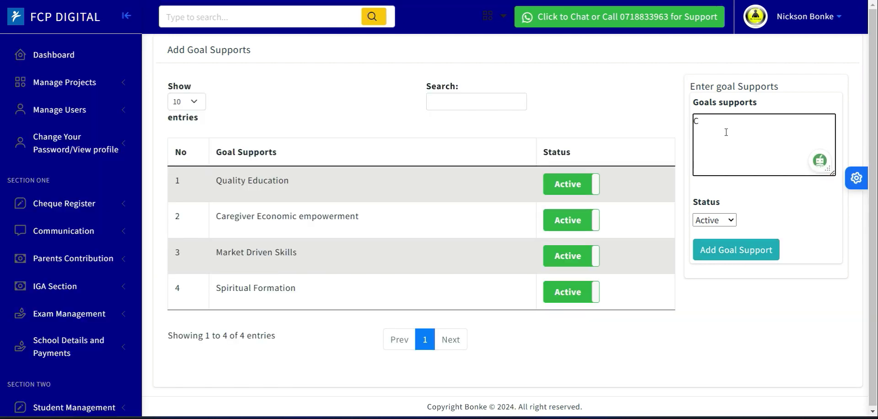
type("hildren and youth ")
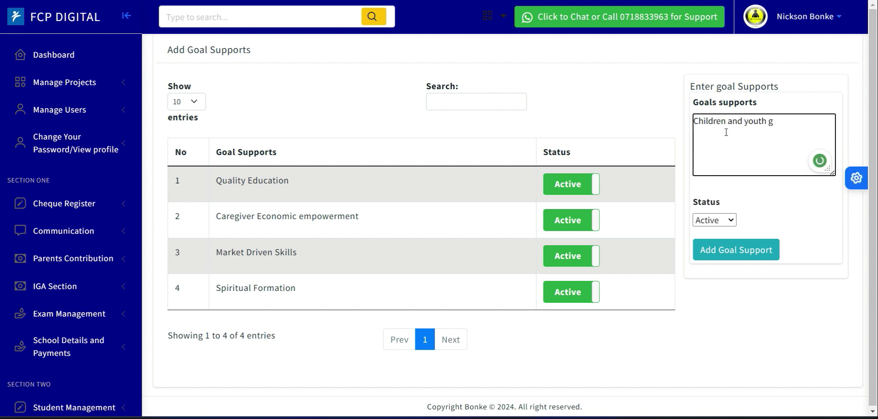
type("H")
key("BackSpace")
type("development")
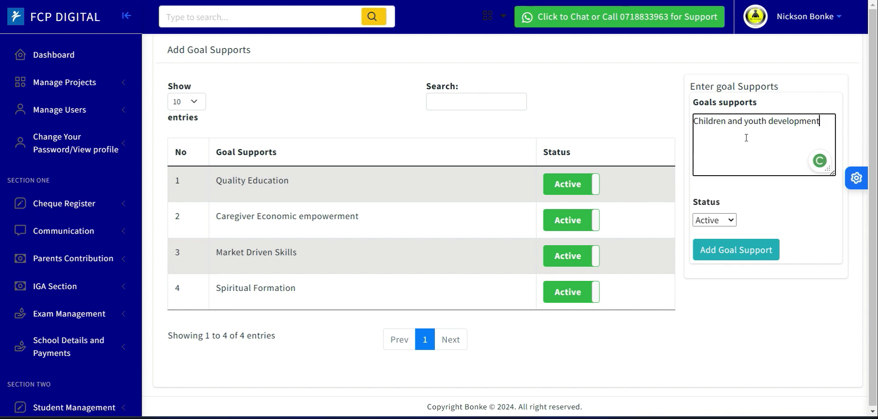
left_click(727, 261)
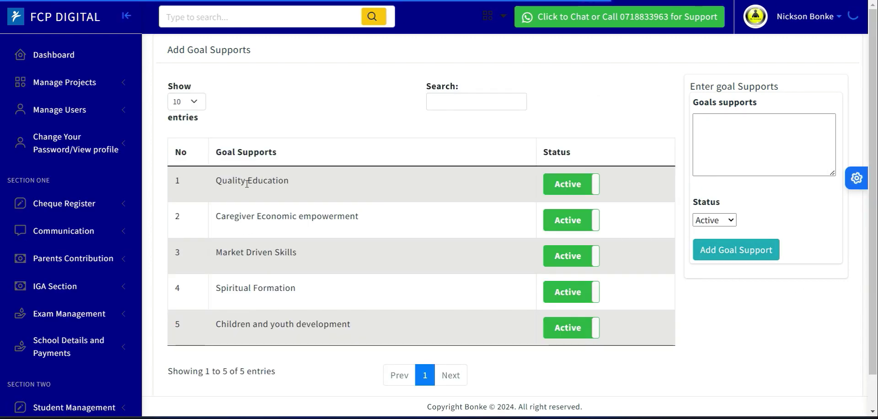
- Review the entries in the goal supports list
left_click_drag(233, 179, 257, 181)
left_click_drag(215, 216, 365, 234)
left_click_drag(215, 253, 331, 262)
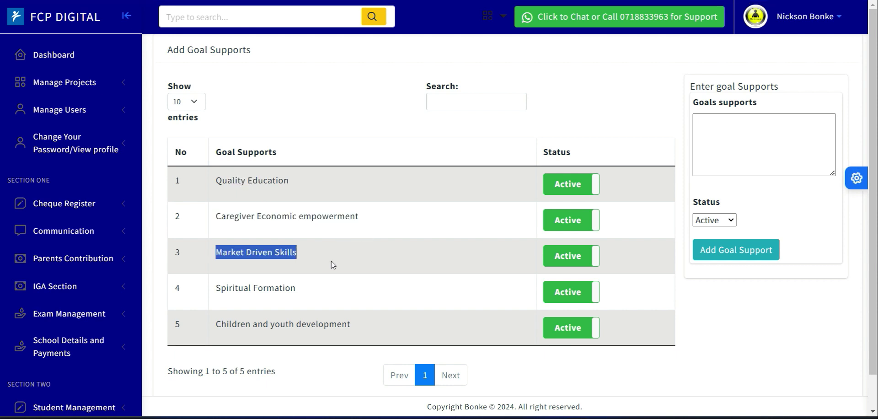
left_click_drag(215, 294, 312, 301)
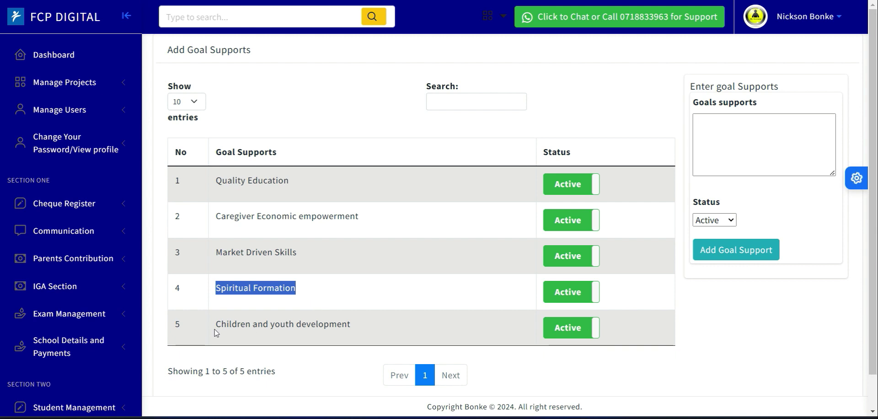
left_click_drag(215, 326, 351, 337)
left_click(353, 238)
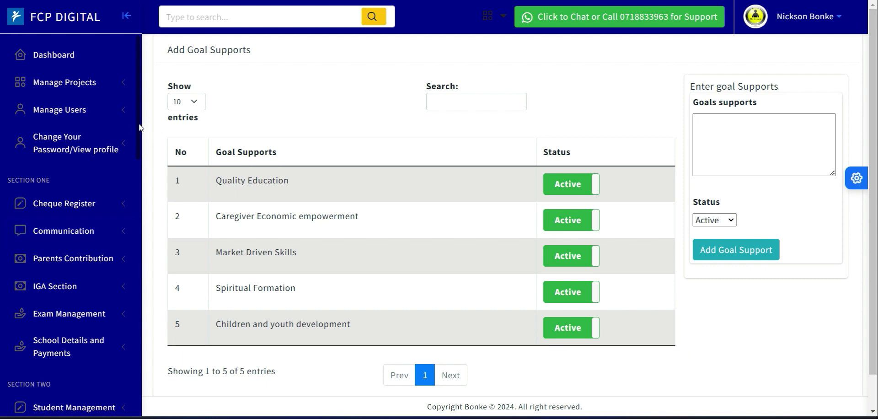
- Open the Add FCP Goal page from the Human Resource section
scroll(141, 138, "down", 5)
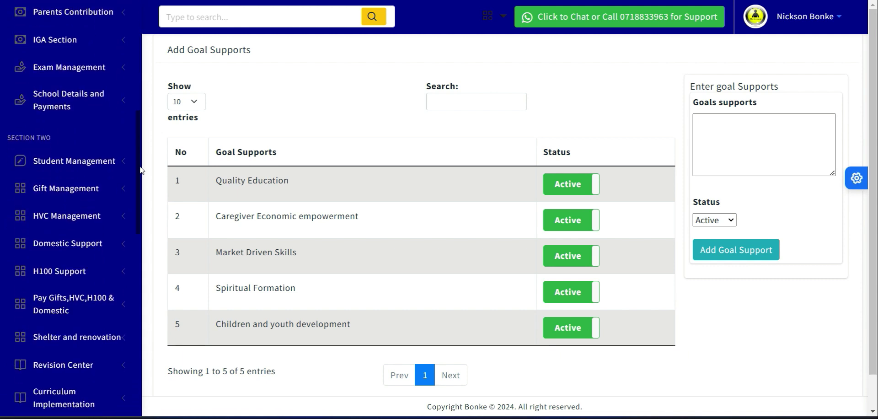
left_click_drag(220, 326, 354, 338)
left_click(358, 337)
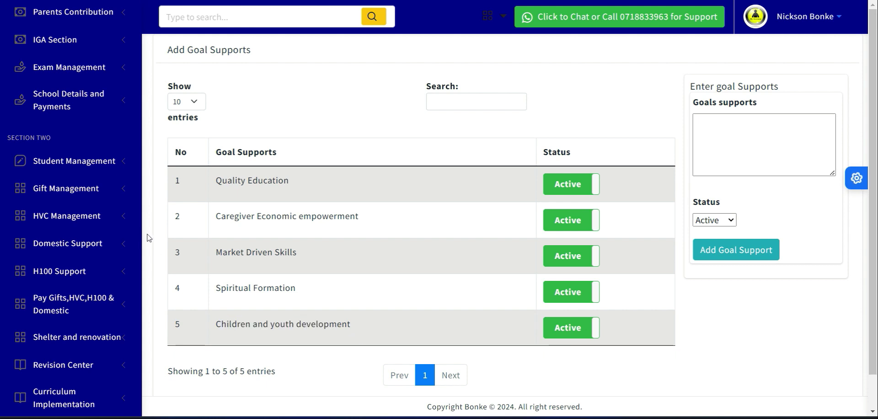
scroll(136, 207, "down", 3)
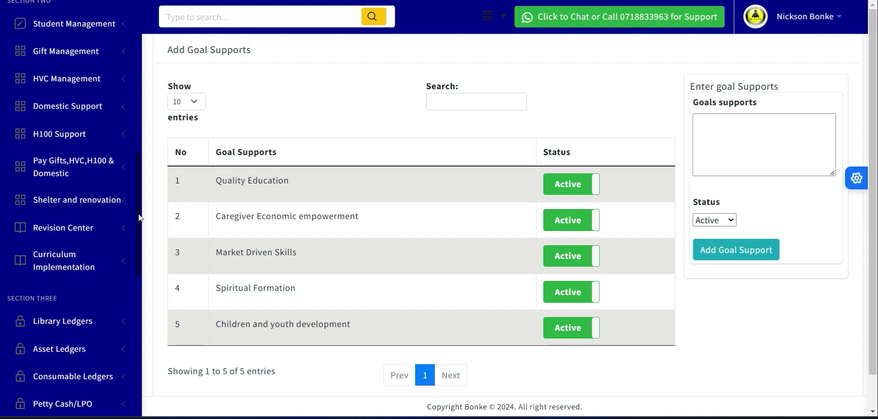
left_click_drag(139, 217, 152, 327)
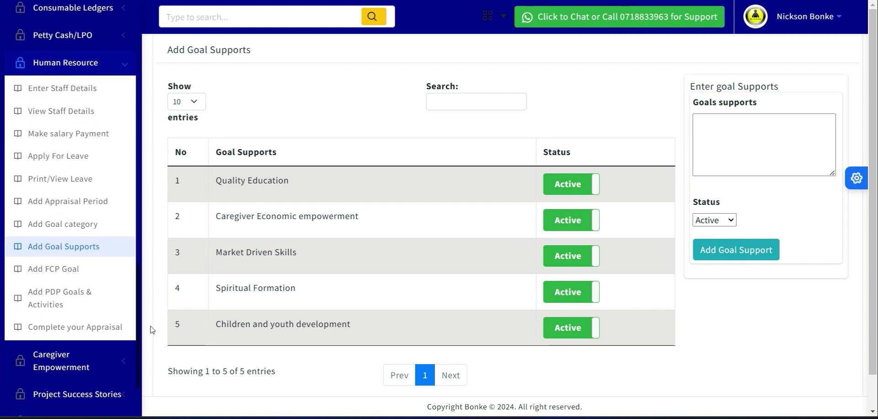
left_click(63, 270)
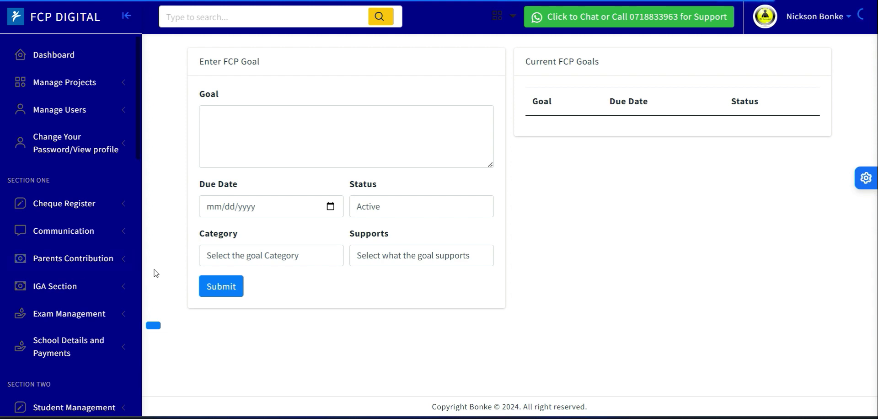
- Examine the options available in the goal Category and Supports lists
left_click(227, 262)
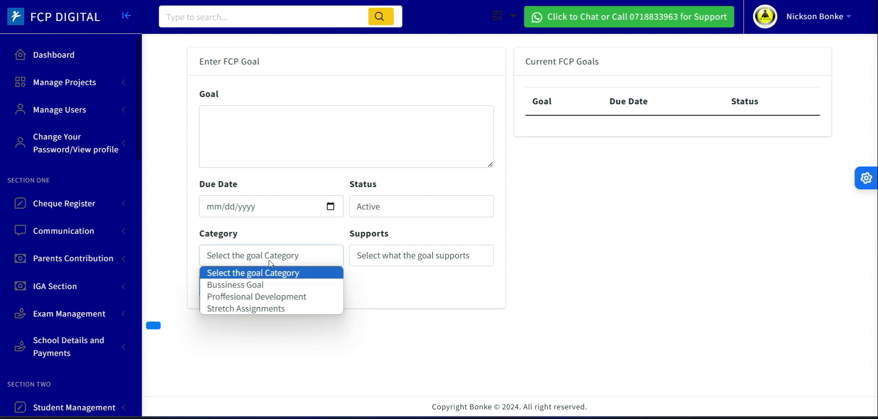
left_click(388, 261)
left_click(296, 257)
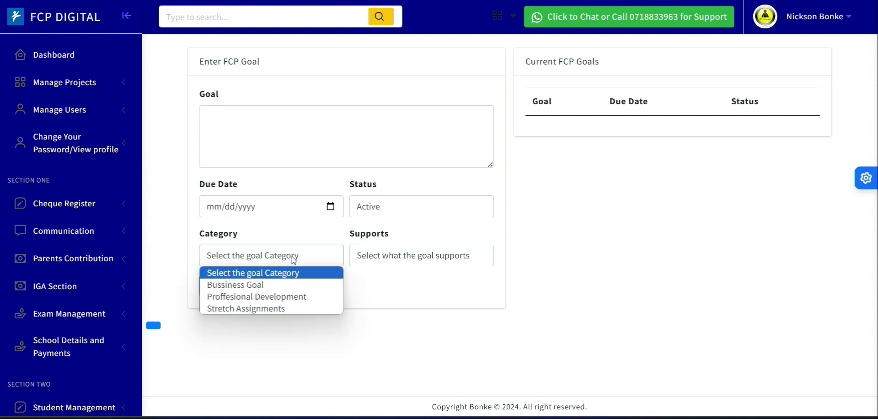
left_click(382, 262)
left_click(306, 258)
left_click(373, 258)
left_click(309, 255)
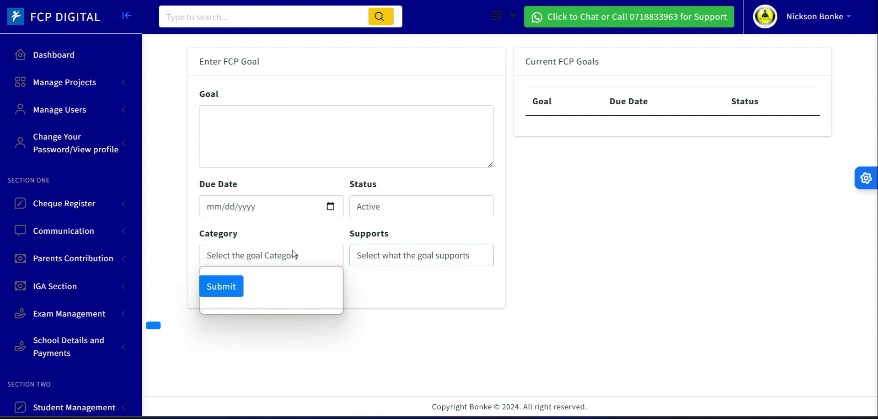
left_click(376, 255)
- Enter the goal 'By the end of Cycle2 200 caregivers will have formed groups and registered by the ministry of social services and start one IGA'
left_click(284, 159)
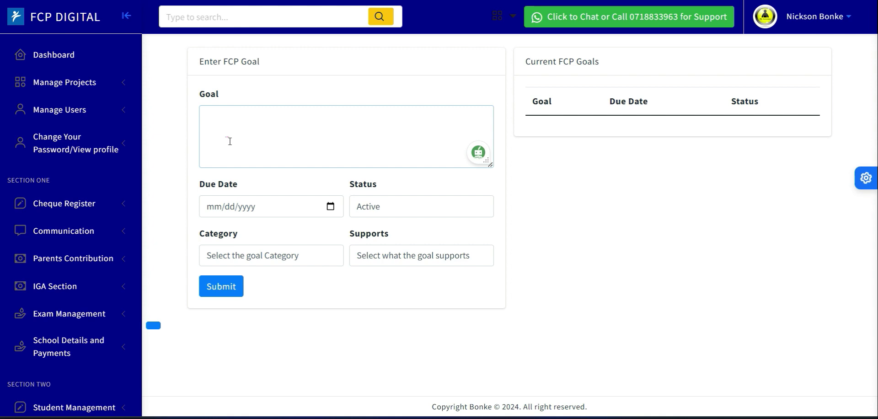
type("y the end of FCy")
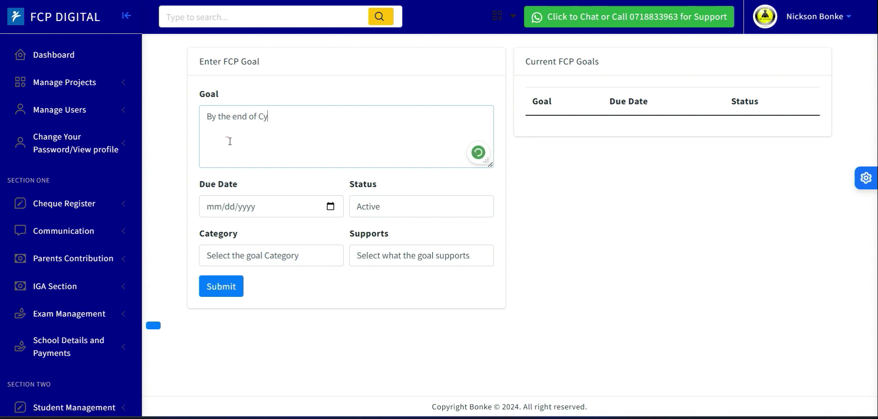
type("cler")
type("200")
type(" caregivers ")
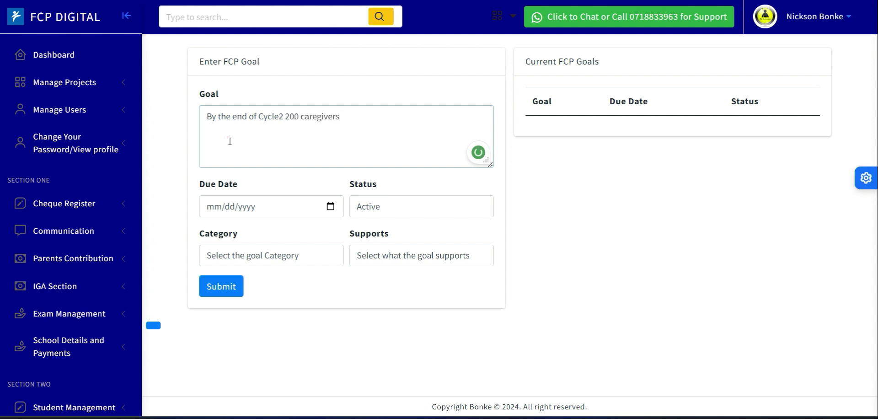
type("will have formed gr")
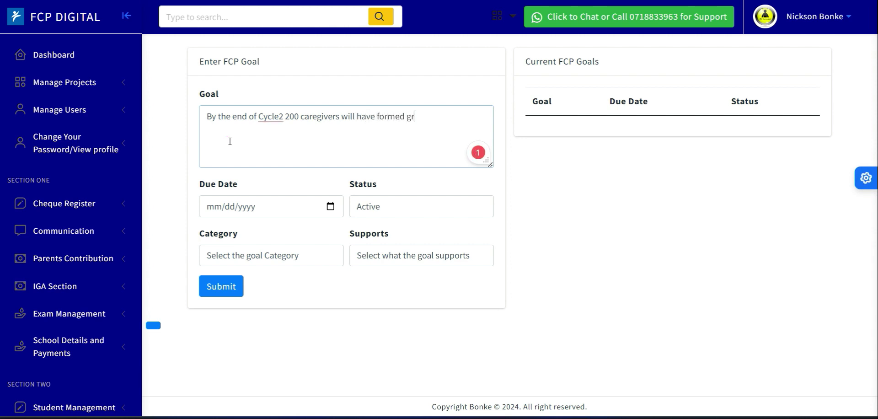
type("oups and regis")
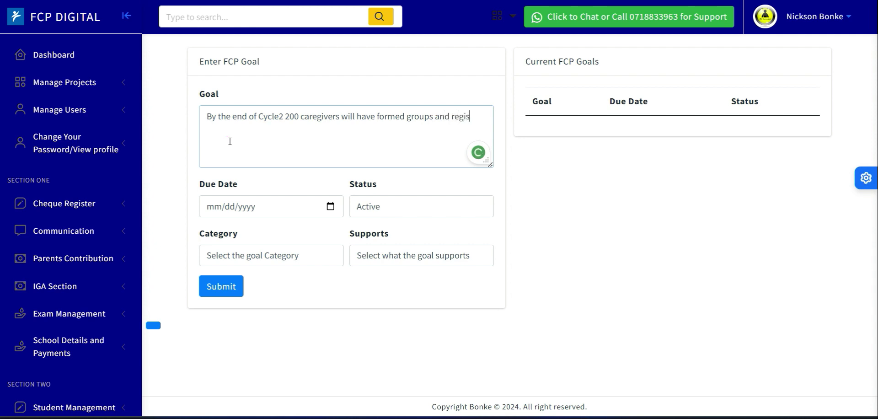
type("tered by")
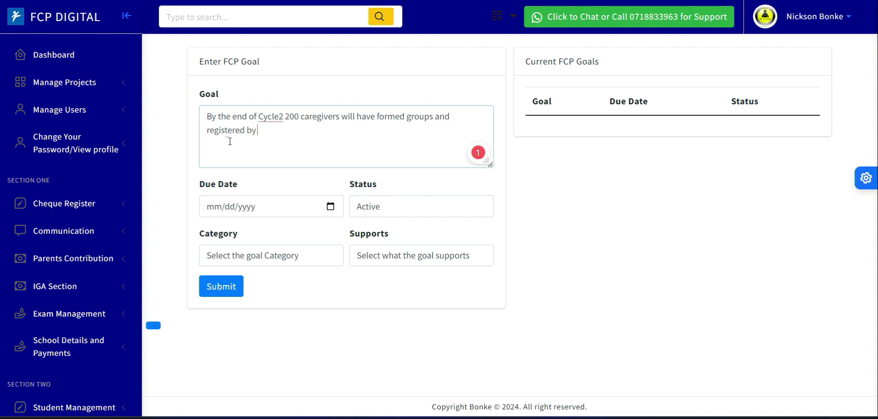
type(" the ministry of")
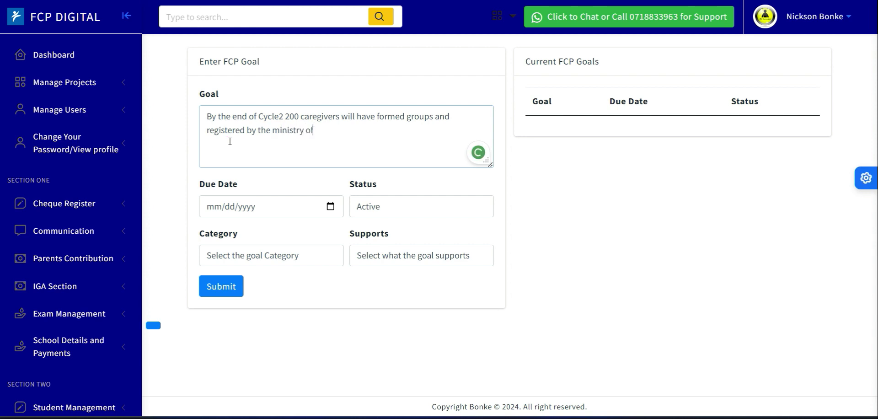
type(" social servuce")
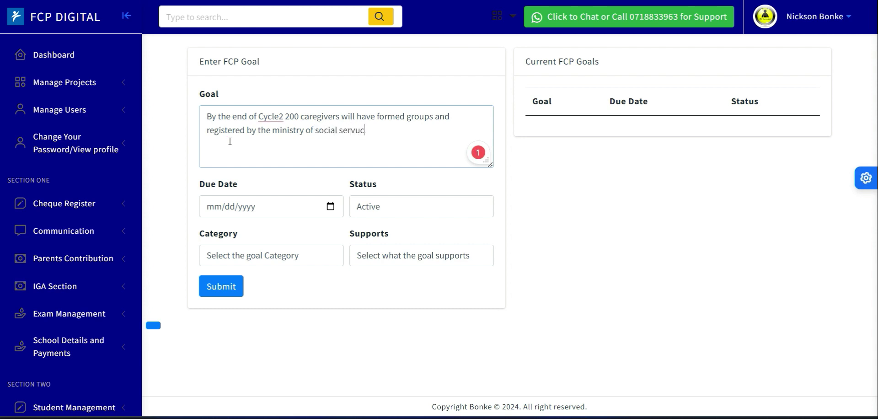
key("BackSpace")
key("BackSpace")
type("o")
key("BackSpace")
type("ices and start one IGA")
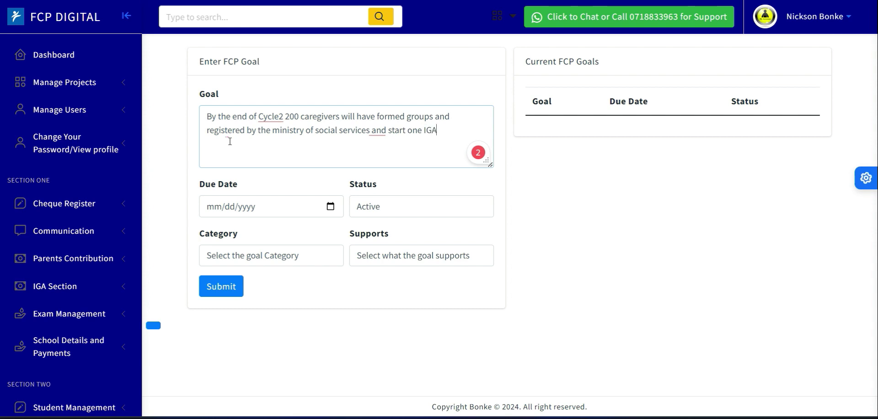
- Accept the grammar corrections 'Cycle 2,', 'groups, been', 'Services,' and 'started' in the goal text
left_click_drag(267, 117, 272, 117)
left_click(281, 118)
left_click(420, 116)
left_click(435, 144)
mouse_move(443, 117)
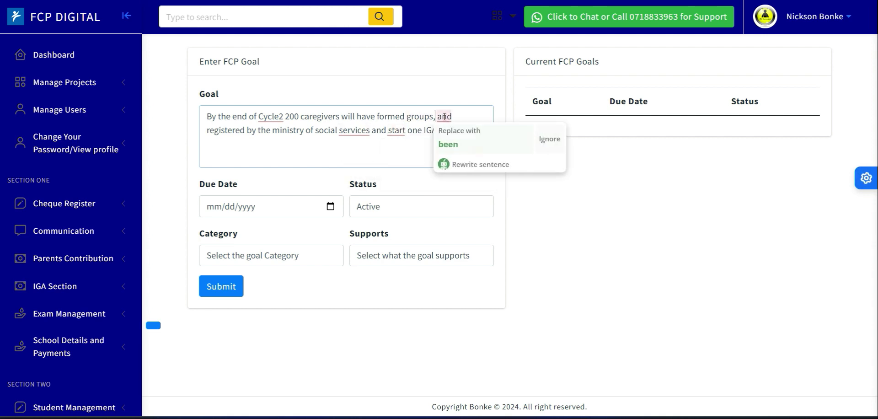
left_click(452, 146)
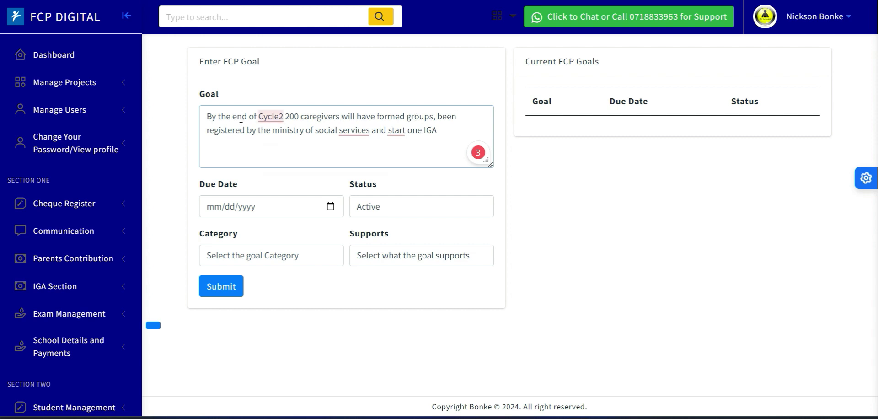
mouse_move(357, 140)
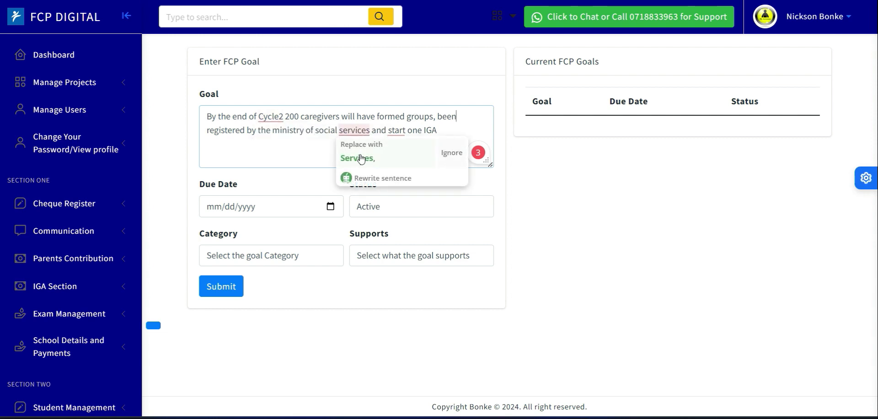
left_click(358, 158)
mouse_move(400, 134)
left_click(411, 156)
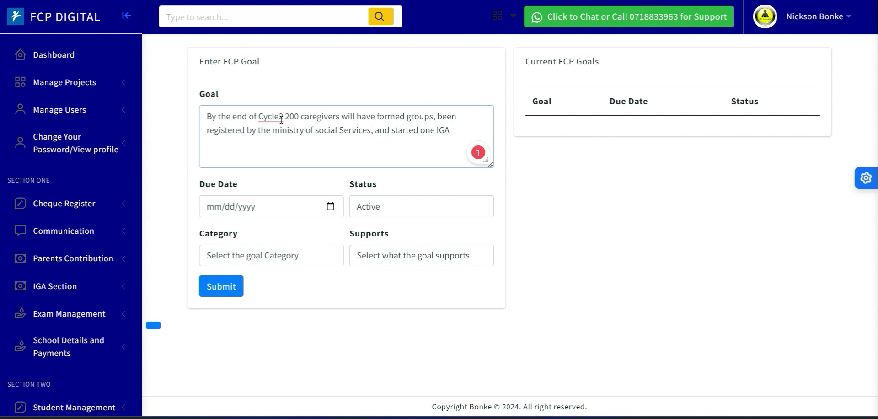
mouse_move(282, 120)
left_click(281, 140)
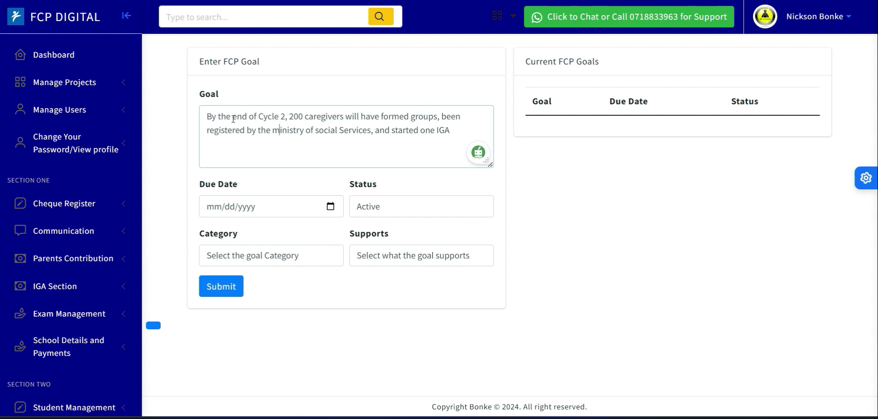
- Review the goal statement phrase by phrase
left_click_drag(206, 117, 287, 117)
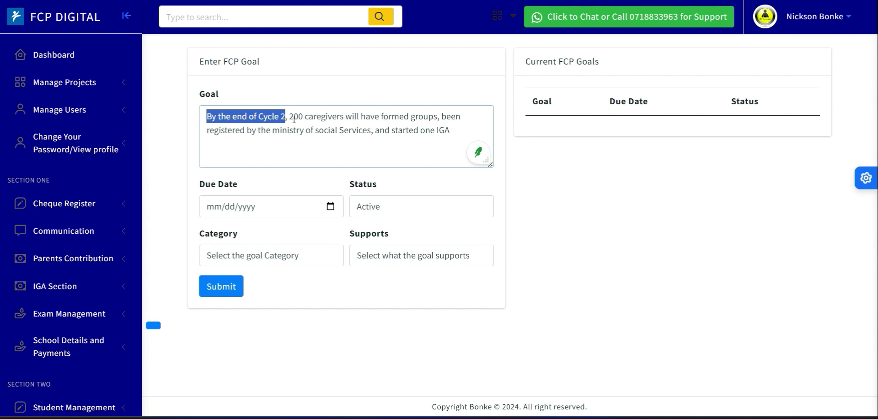
left_click(290, 117)
double_click(296, 116)
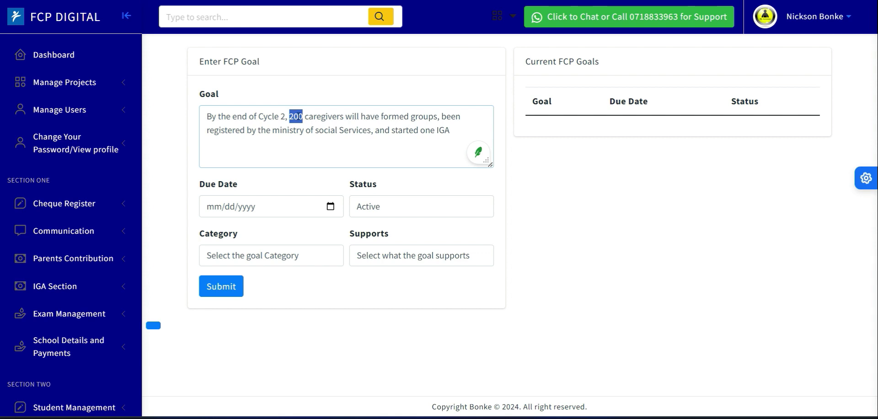
left_click(308, 118)
left_click_drag(291, 117, 311, 117)
left_click_drag(380, 117, 438, 117)
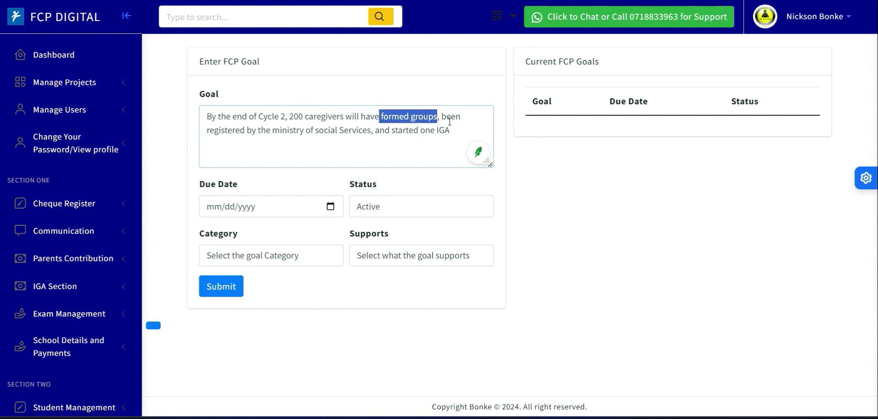
left_click(384, 118)
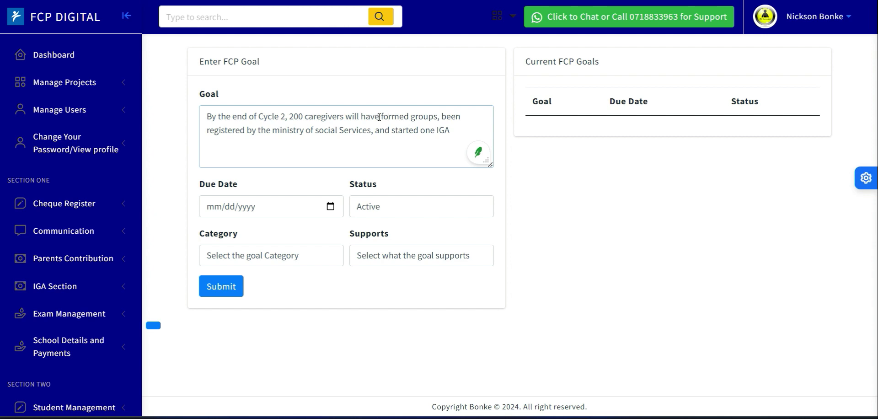
left_click_drag(379, 117, 434, 126)
left_click_drag(209, 134, 348, 137)
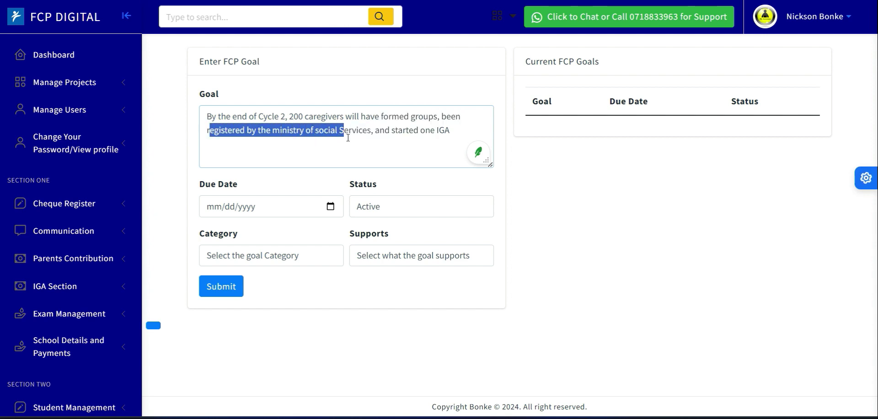
left_click(395, 131)
left_click_drag(399, 130, 450, 134)
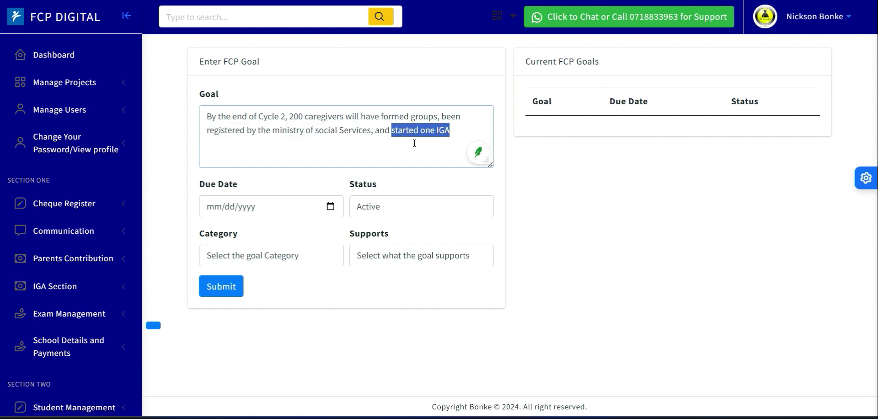
left_click(332, 122)
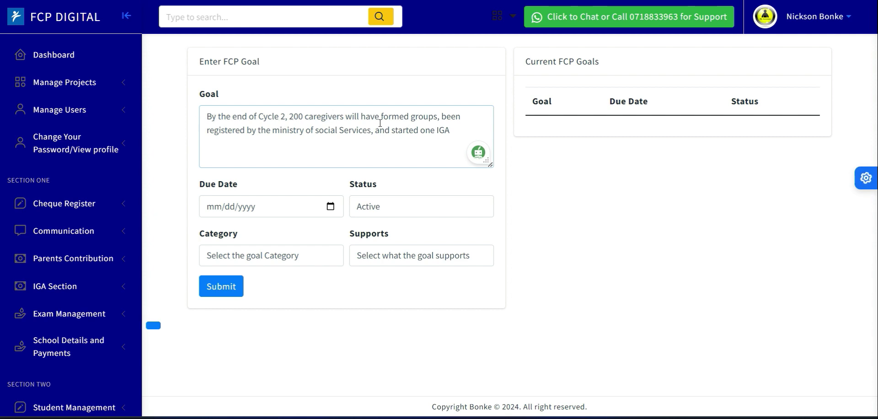
left_click_drag(290, 120, 439, 118)
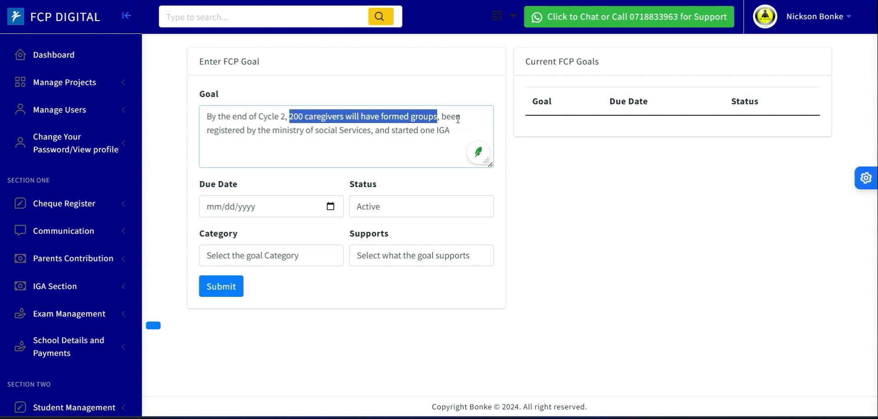
left_click_drag(441, 117, 373, 136)
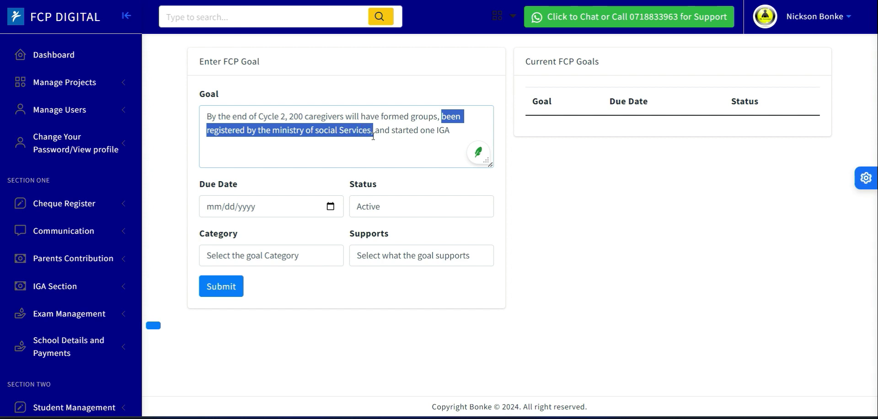
left_click_drag(390, 130, 456, 140)
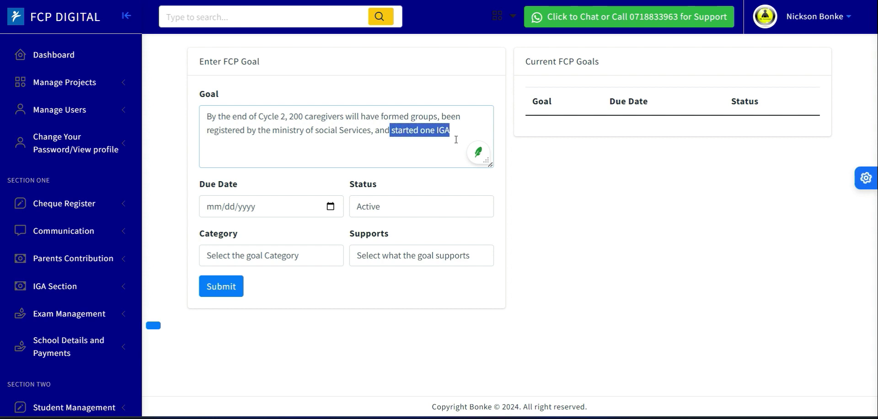
left_click(459, 128)
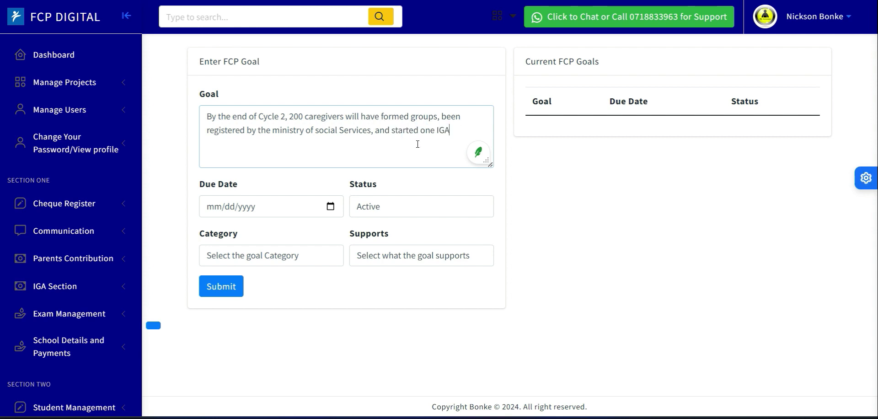
left_click_drag(376, 116, 375, 129)
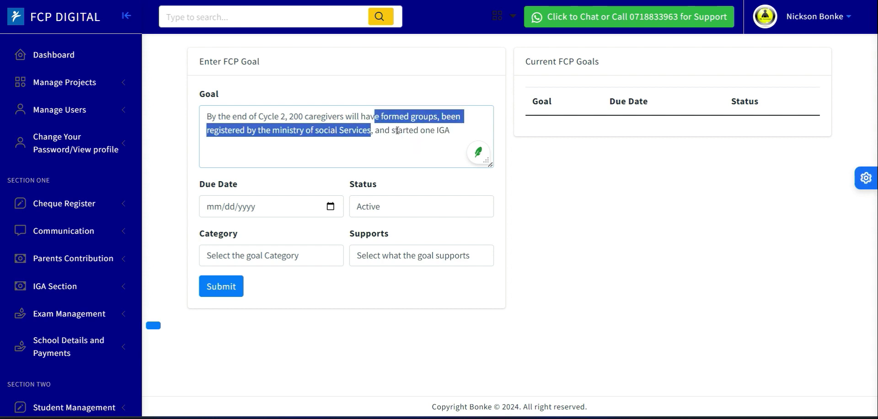
- Change the number of caregivers in the goal statement to 100
left_click(397, 130)
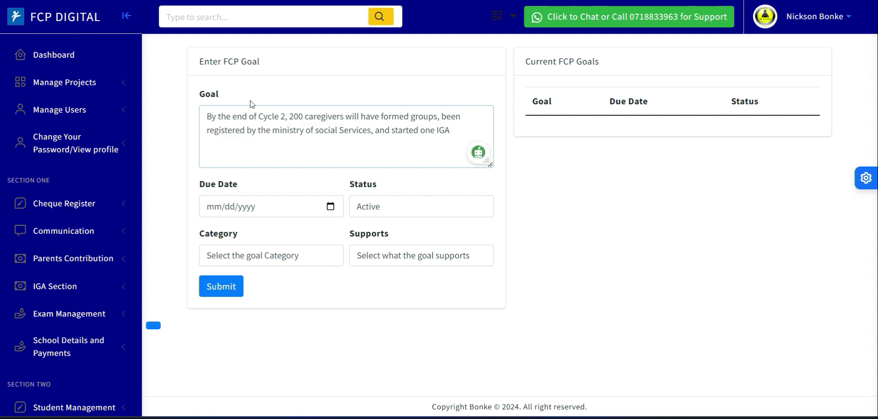
left_click_drag(206, 117, 375, 117)
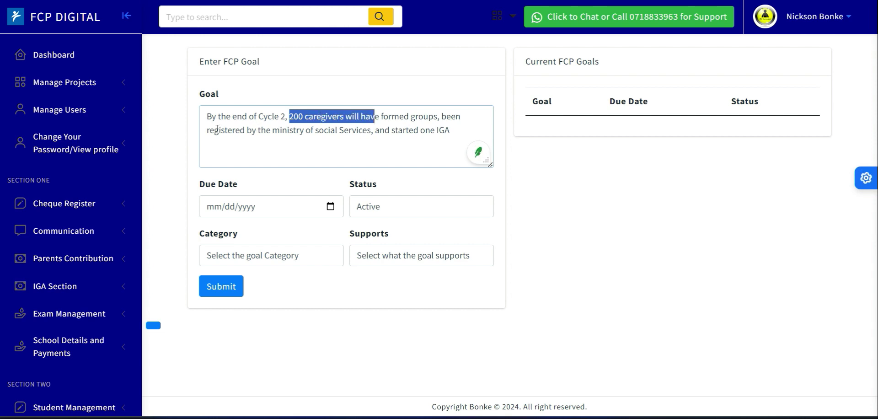
left_click_drag(214, 130, 373, 143)
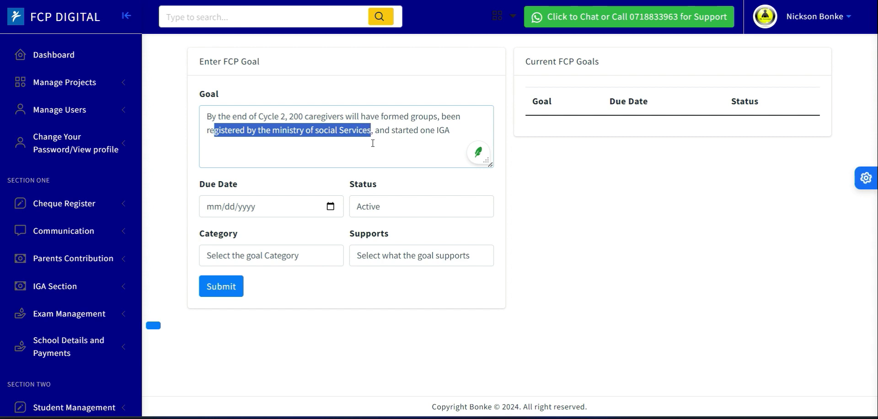
left_click(405, 130)
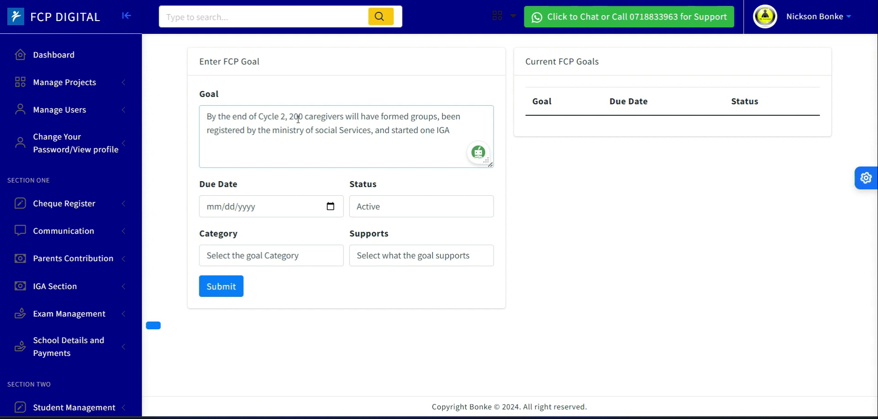
left_click_drag(287, 118, 344, 119)
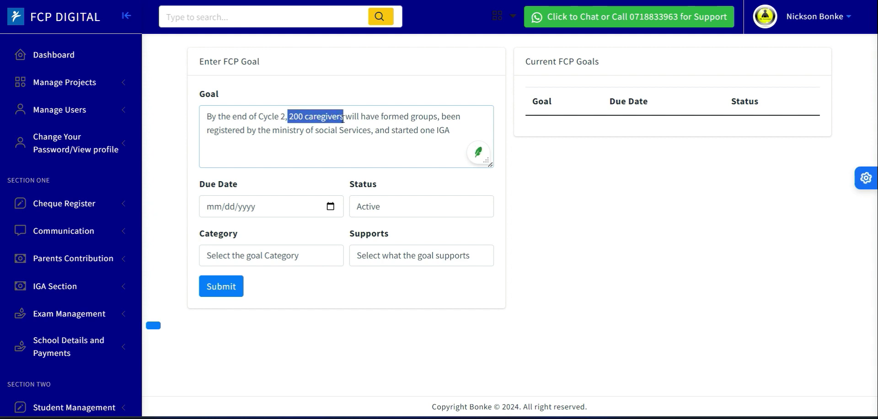
left_click(296, 118)
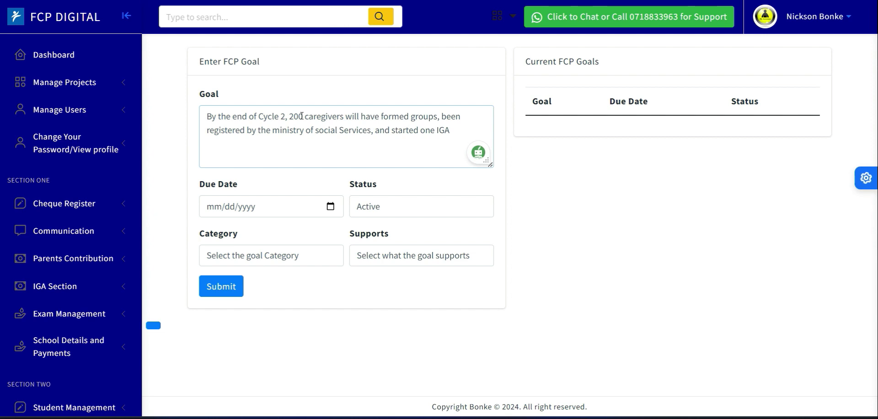
left_click(302, 116)
left_click(296, 117)
key("BackSpace")
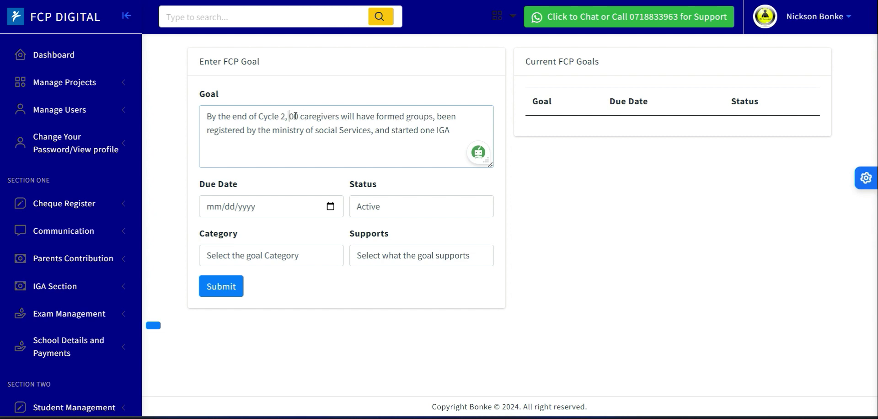
type("1")
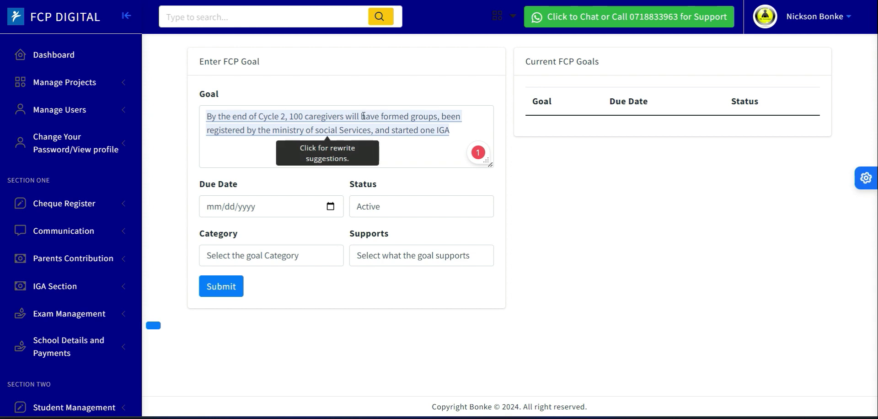
- Re-read the revised goal statement phrase by phrase
left_click_drag(380, 115, 442, 116)
left_click(409, 83)
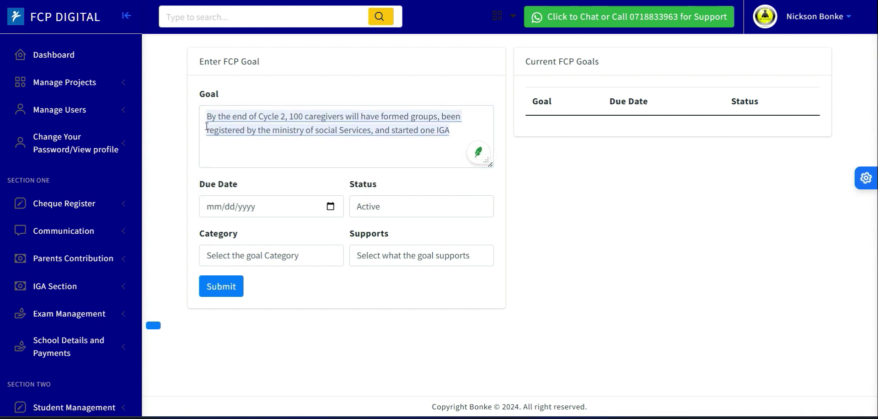
left_click(202, 132)
left_click_drag(207, 131, 446, 135)
left_click(408, 84)
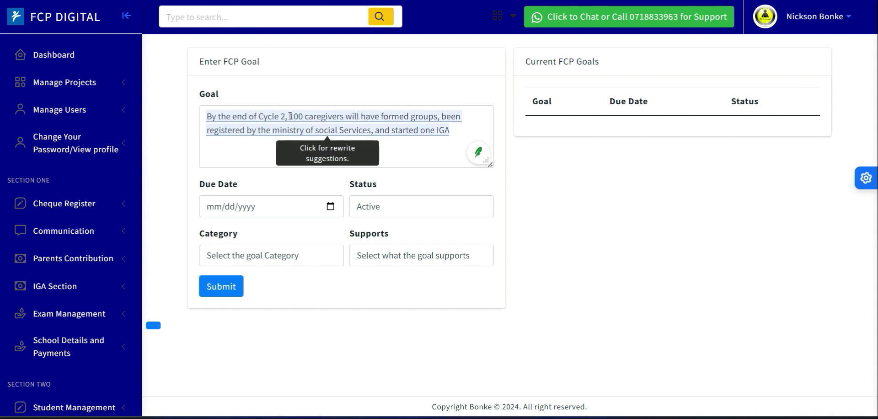
left_click_drag(290, 116, 400, 120)
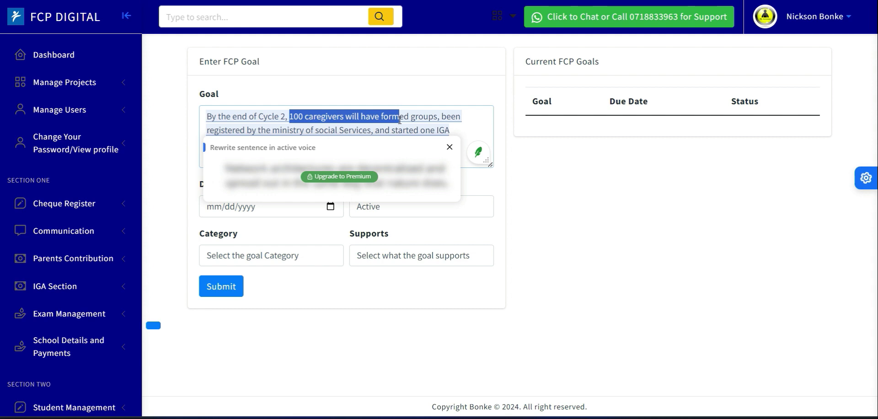
left_click(242, 124)
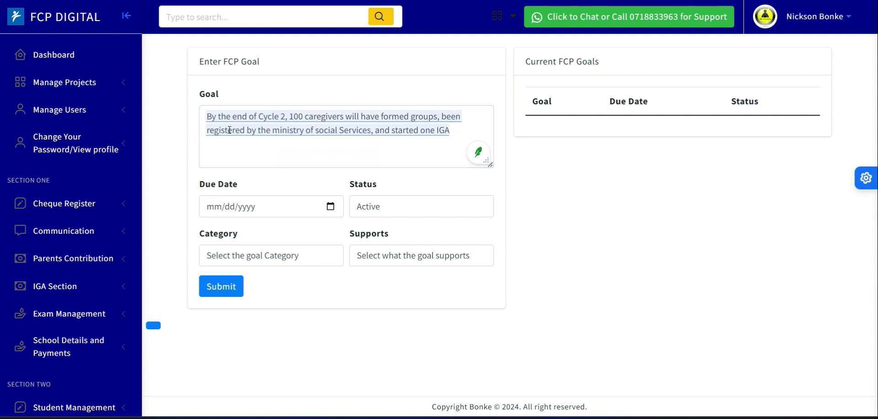
left_click_drag(207, 130, 297, 131)
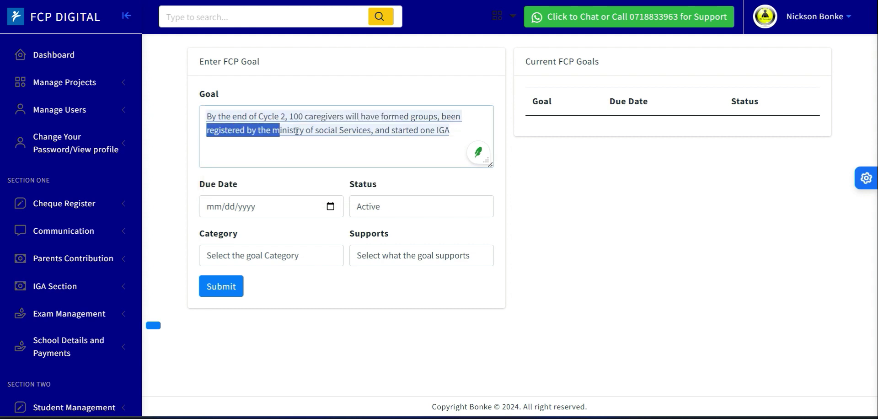
left_click(391, 132)
left_click_drag(392, 131, 447, 130)
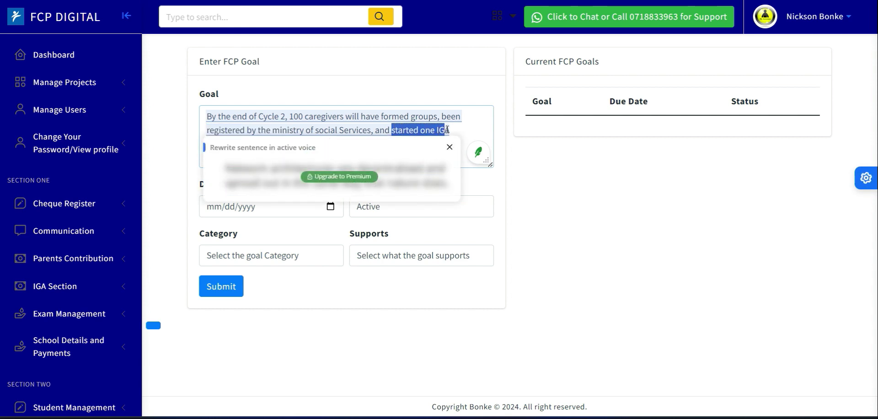
left_click(416, 80)
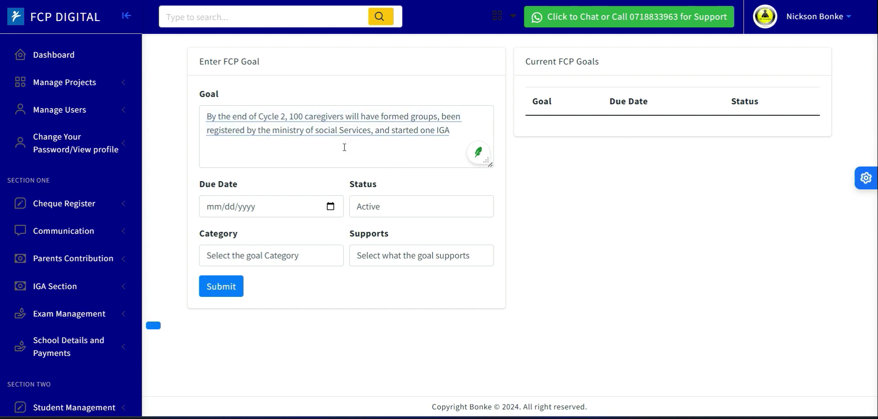
- Set the goal's due date to 06/30/2024 and keep its status as Active
left_click(331, 206)
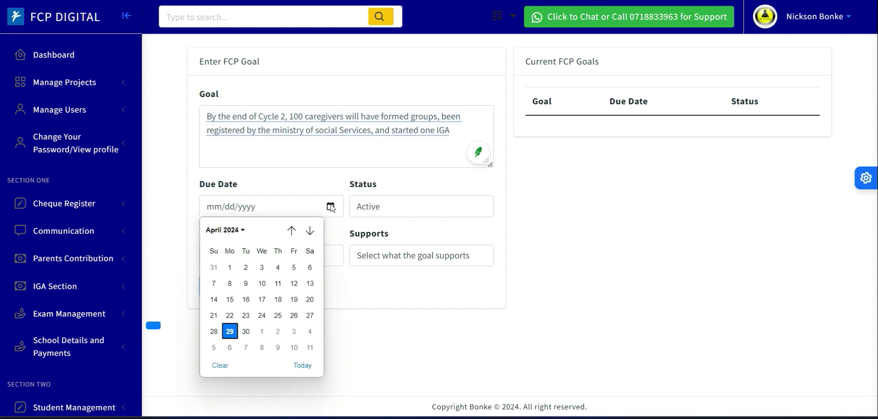
left_click(310, 230)
left_click(310, 231)
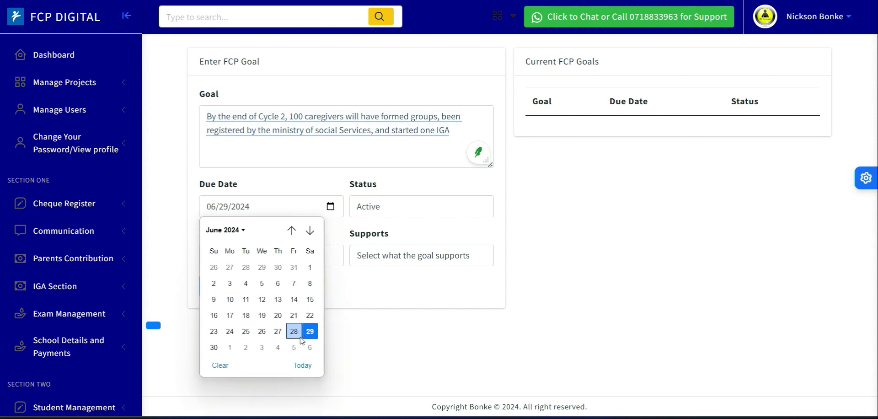
left_click(211, 349)
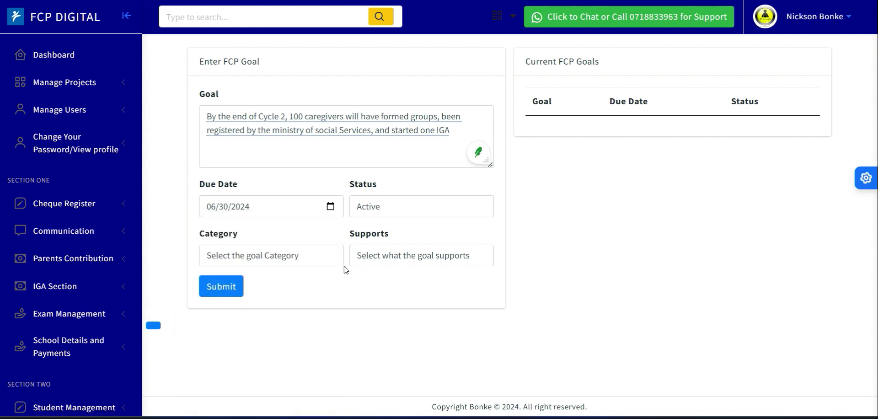
left_click(378, 211)
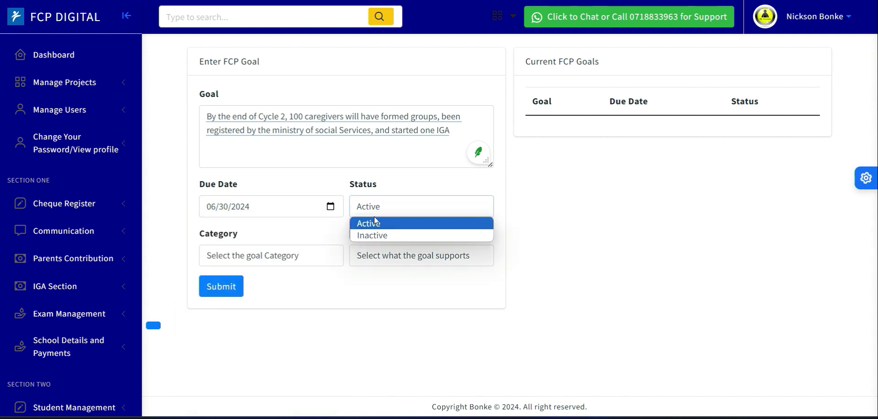
left_click(374, 223)
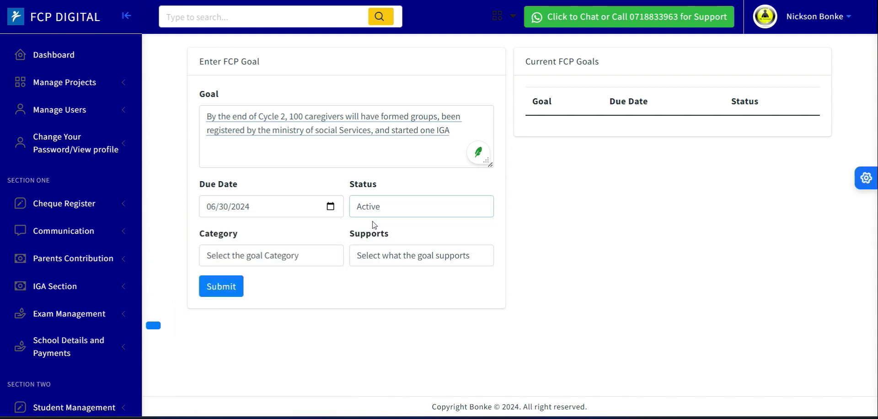
- Choose a category for the goal
left_click(292, 258)
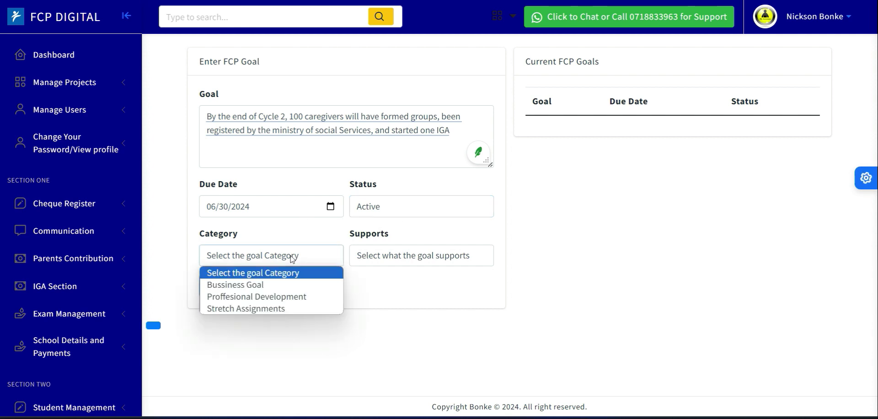
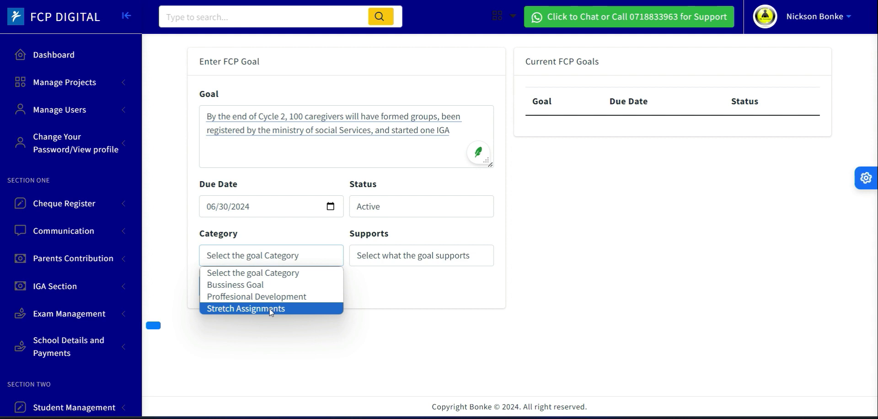
- Set the goal's category to Bussiness Goal and its support to Caregiver Economic empowerment, and submit the goal
left_click(257, 285)
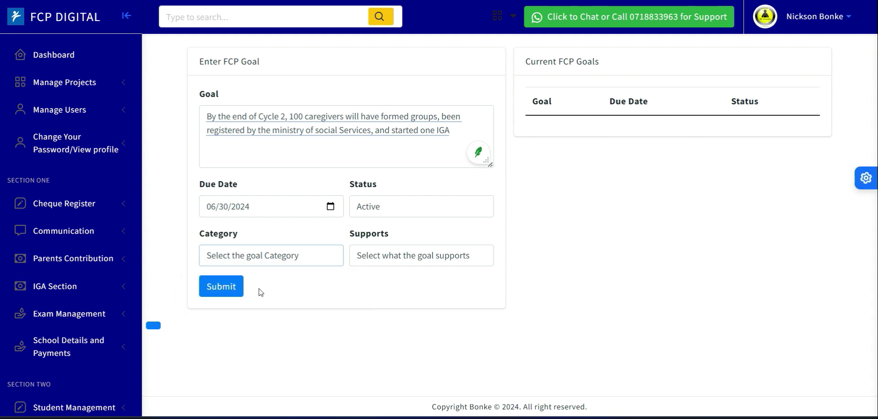
left_click(378, 256)
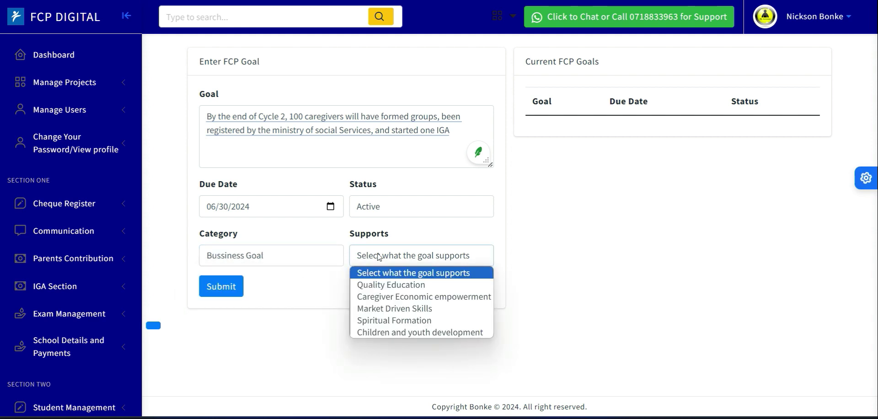
left_click(381, 299)
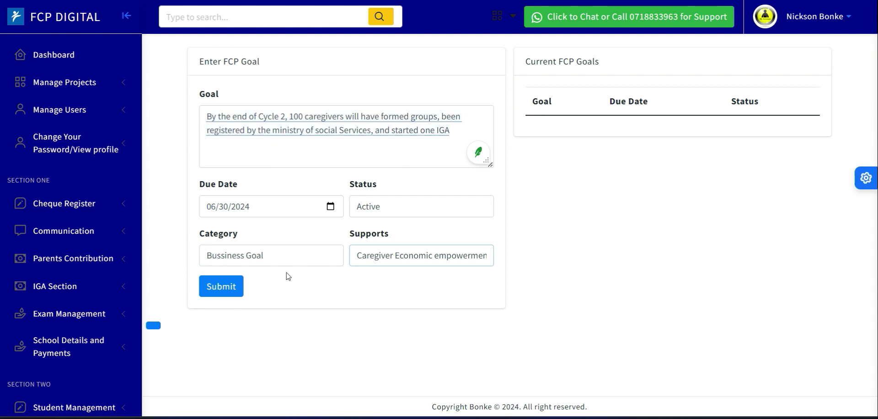
left_click(226, 287)
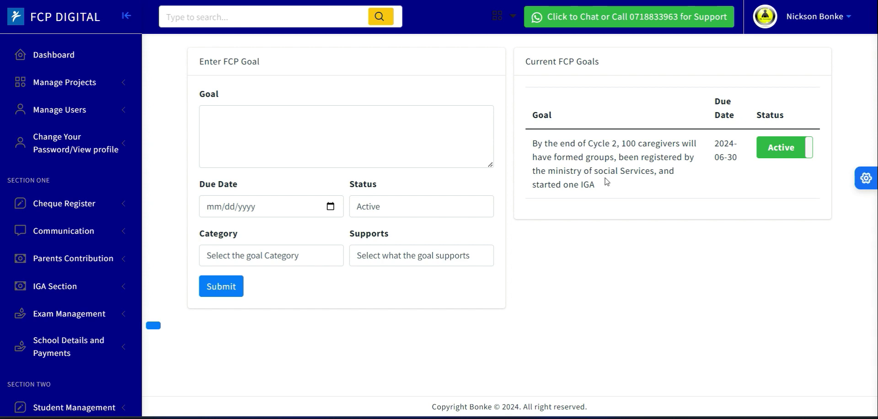
- Review the submitted goal's text and due date in the current FCP goals list
left_click_drag(518, 144, 610, 183)
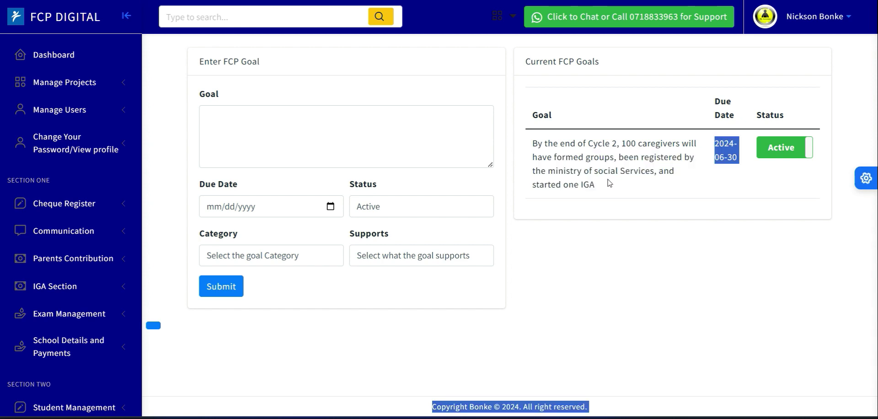
left_click(661, 206)
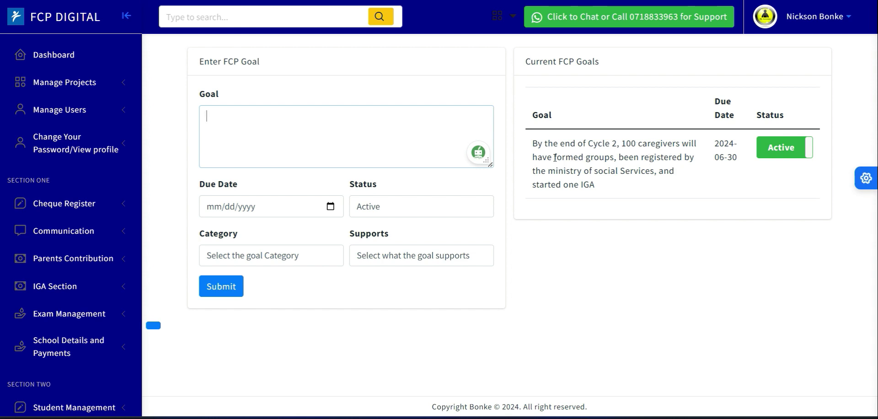
left_click_drag(555, 158, 590, 158)
left_click(598, 160)
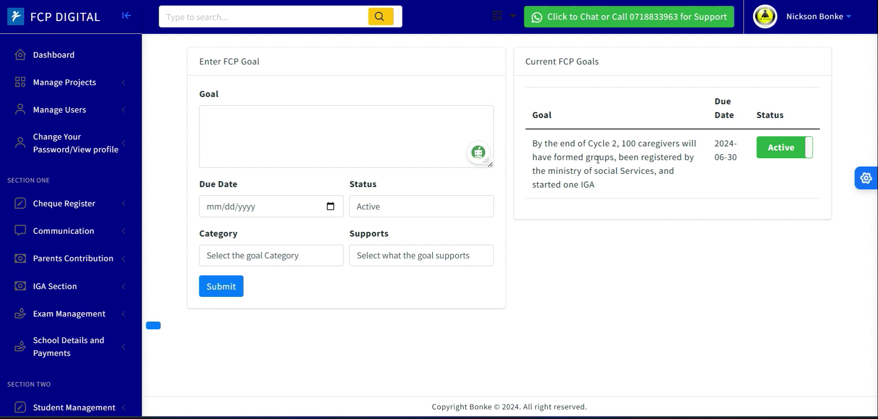
left_click_drag(555, 158, 625, 156)
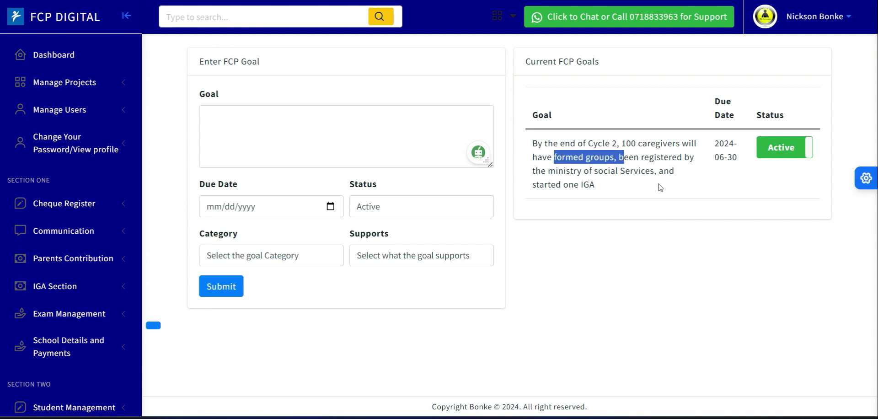
left_click(587, 217)
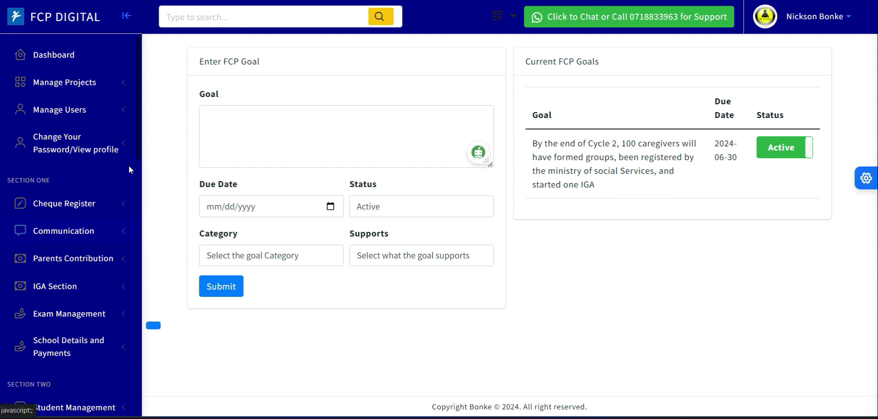
- Open the Add PDP Goals & Activities page under Human Resource
scroll(135, 274, "down", 15)
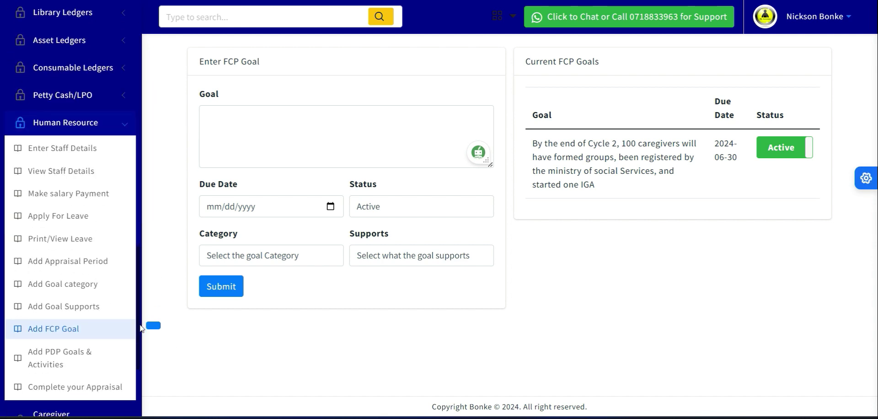
scroll(137, 328, "down", 3)
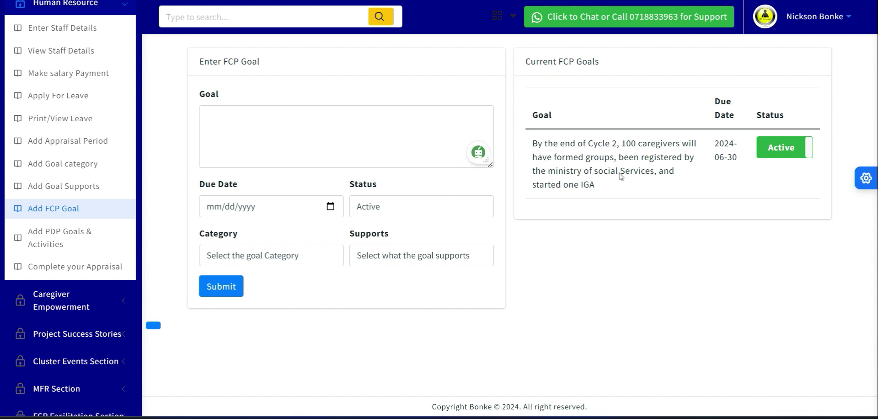
left_click(59, 240)
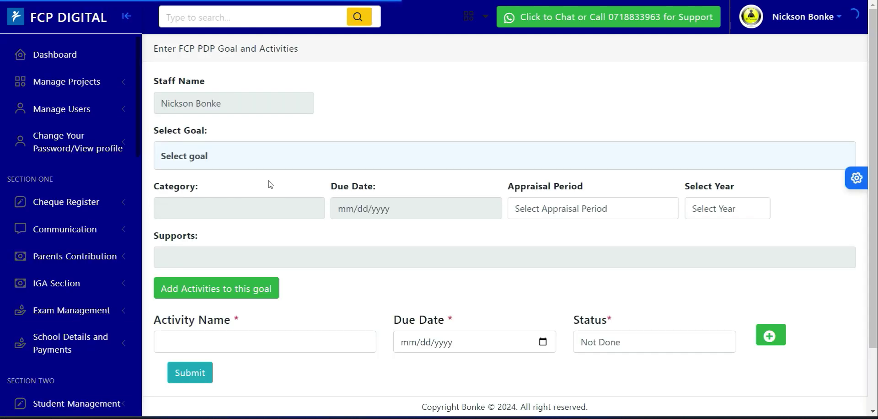
- Select the Cycle 2 caregivers group-formation goal for the PDP entry
left_click(232, 159)
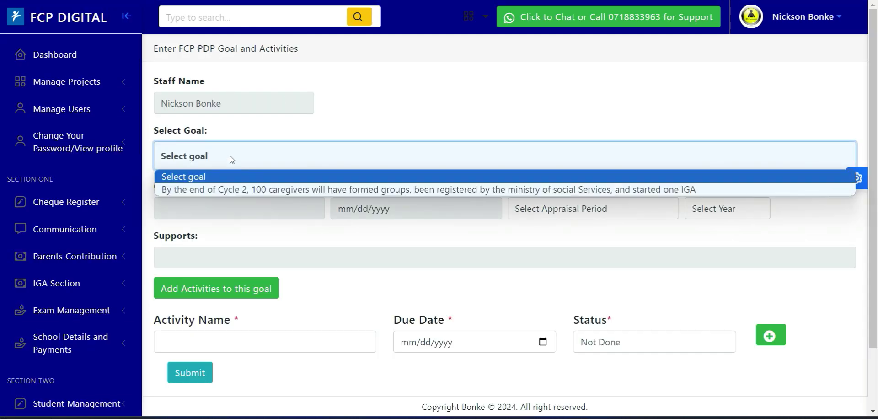
left_click(205, 164)
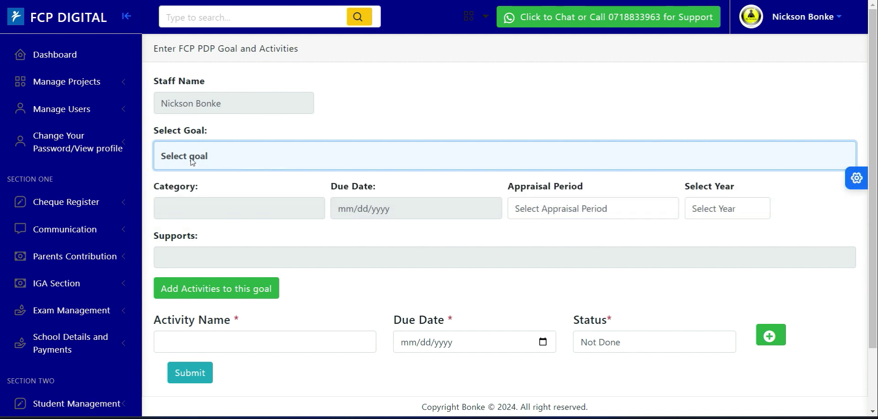
left_click(192, 161)
left_click(227, 186)
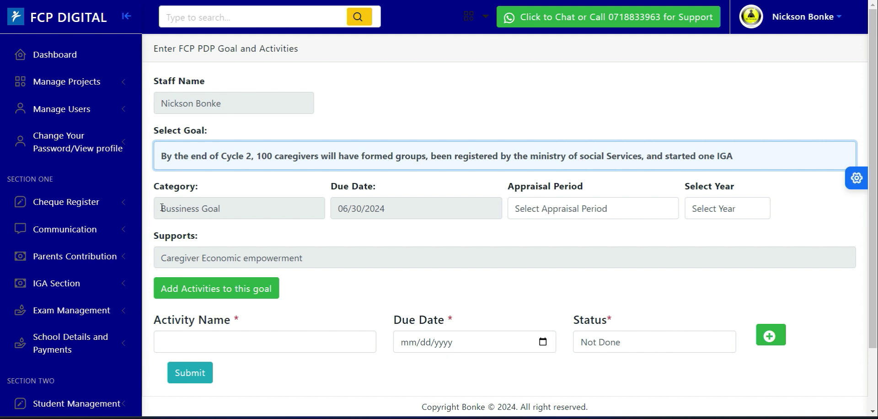
- Set the appraisal period to Cycle2-(January- June) and the year to 2024
left_click_drag(162, 208, 240, 207)
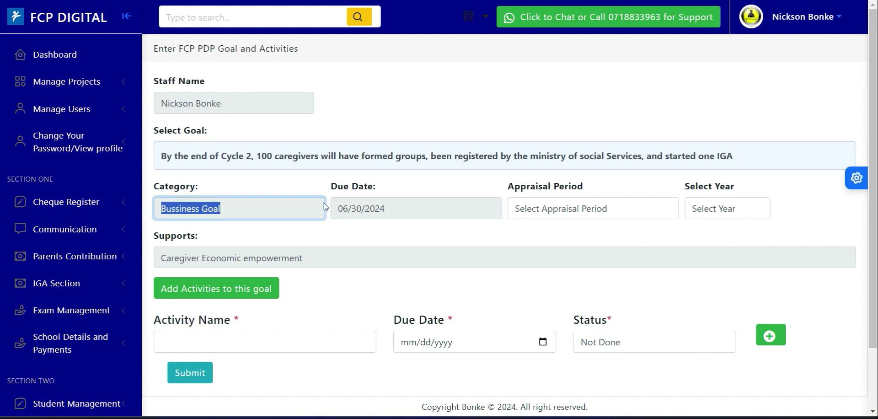
left_click_drag(324, 204, 384, 214)
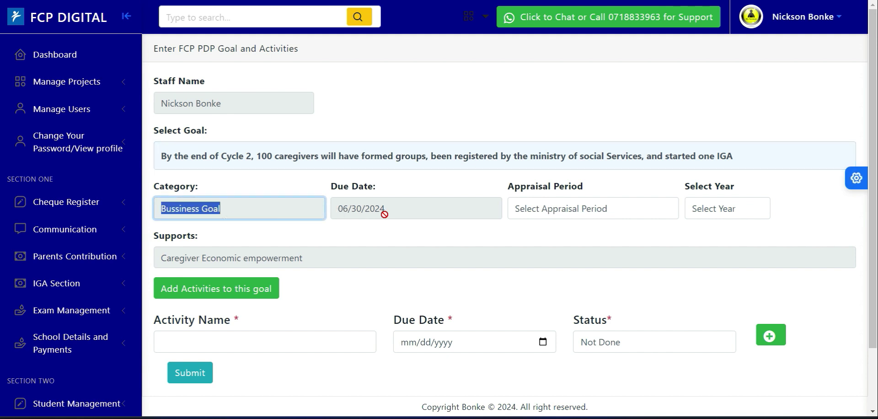
left_click(552, 210)
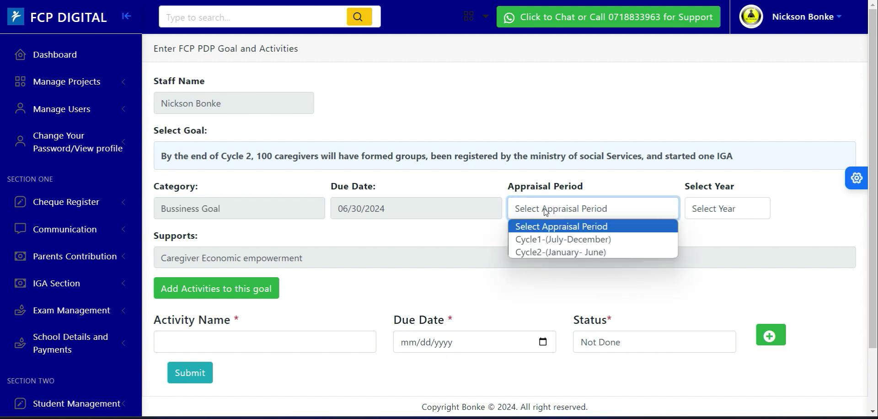
left_click(558, 252)
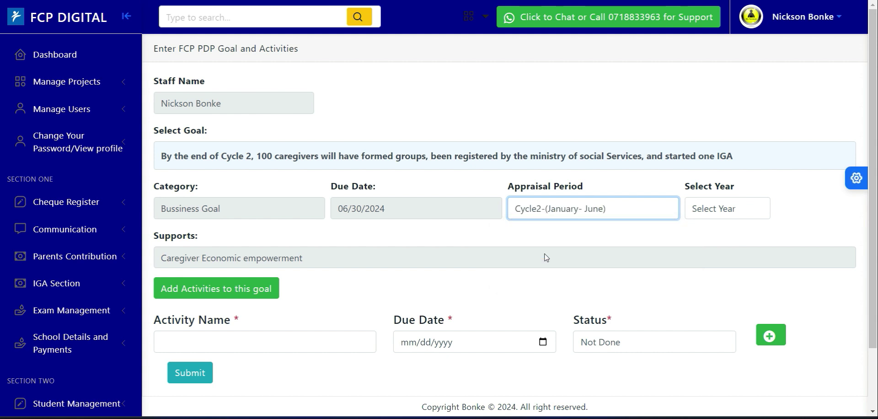
left_click(712, 211)
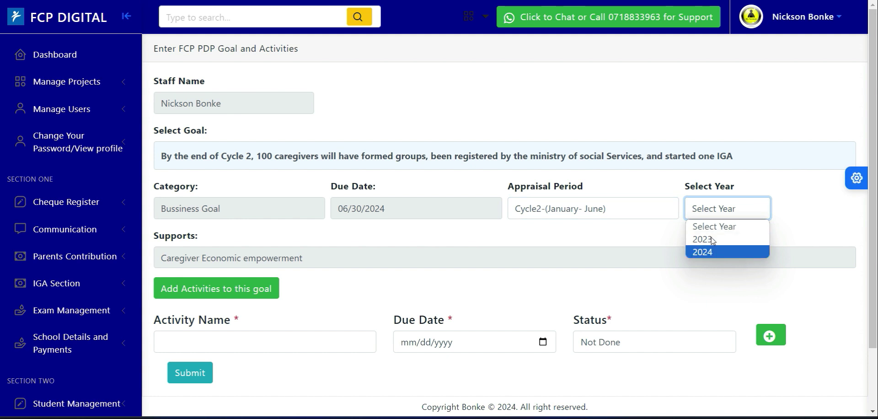
left_click(709, 252)
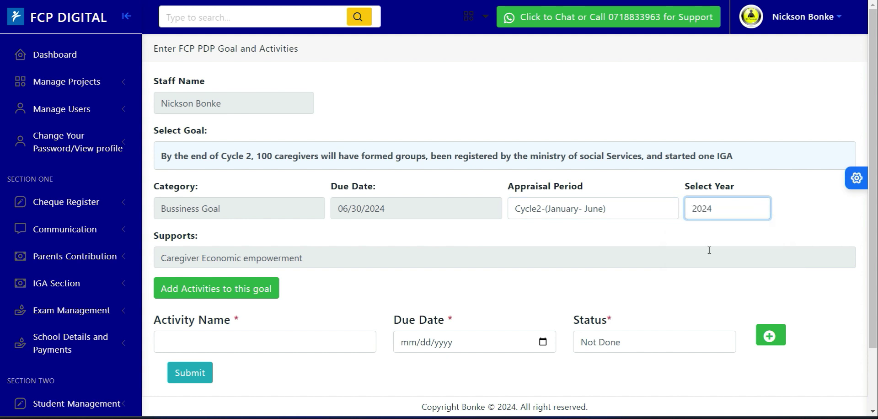
- Enter the first activity name as Training on group formation
scroll(874, 213, "down", 2)
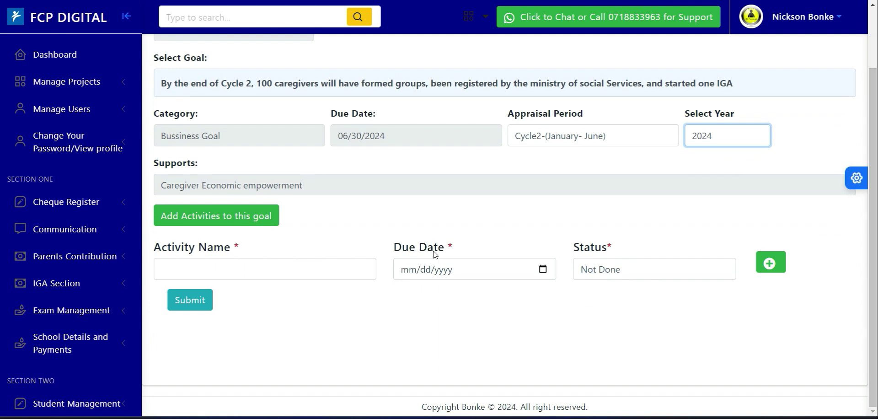
left_click(279, 267)
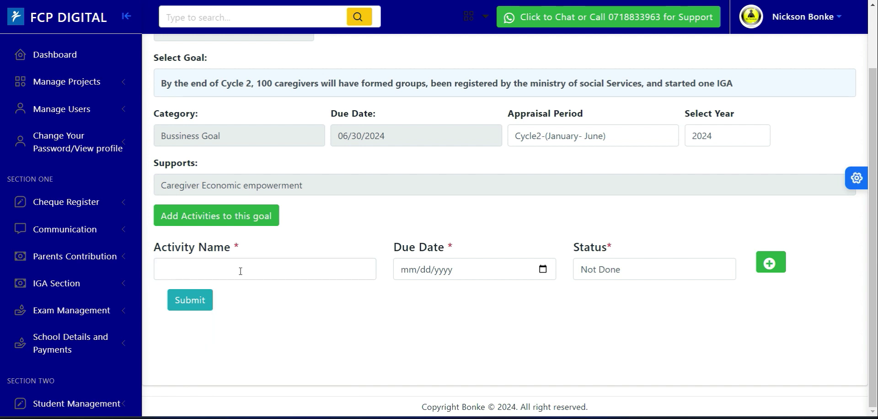
left_click(234, 273)
type("Trai")
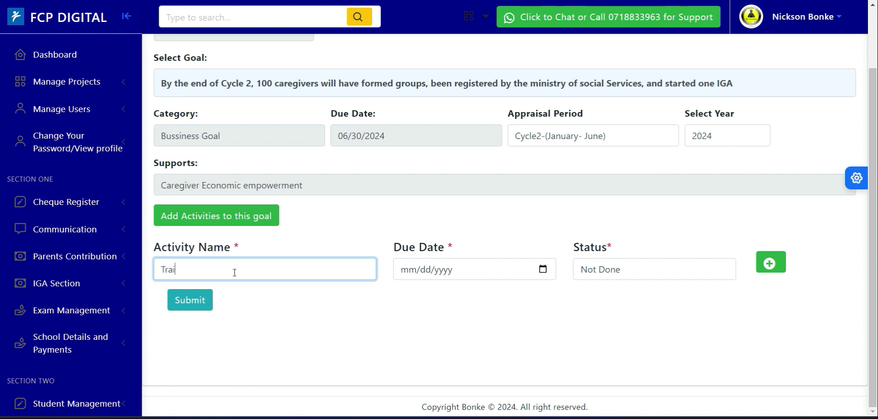
type("ning on group forkmatiom")
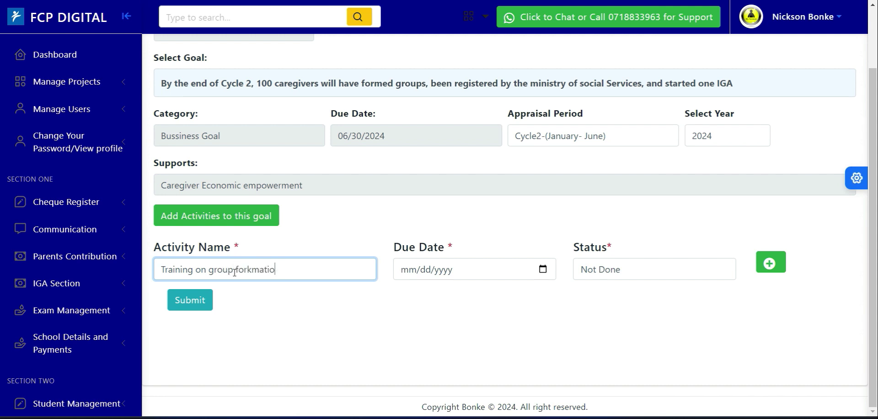
key("BackSpace")
key("BackSpace")
key("BackSpace")
key("BackSpace")
key("BackSpace")
key("BackSpace")
type("mation")
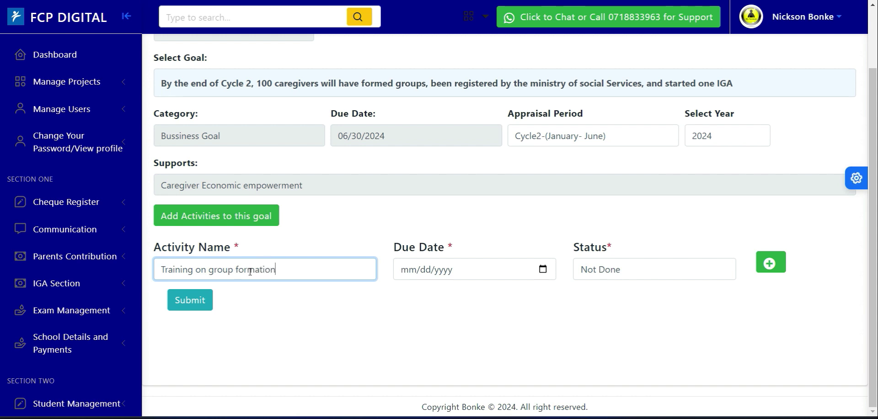
- Set the activity's due date to 05/10/2024
left_click(543, 271)
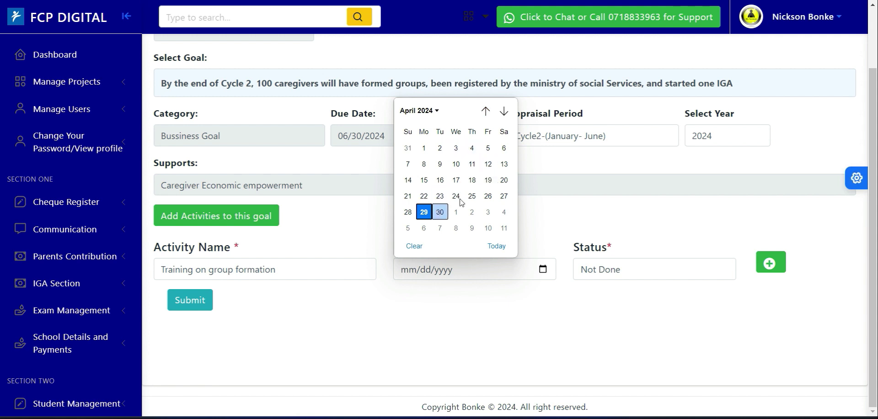
left_click(472, 148)
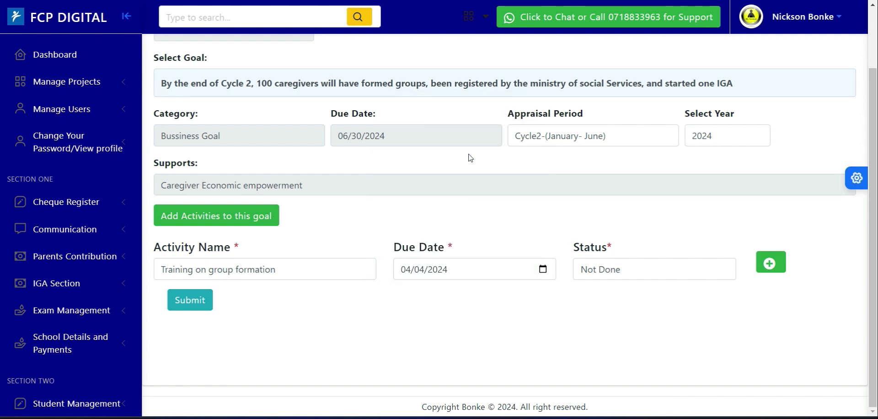
left_click(543, 269)
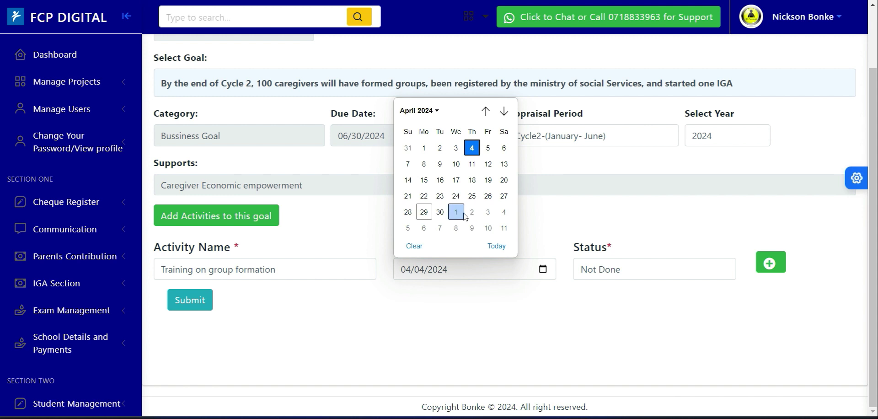
left_click(488, 228)
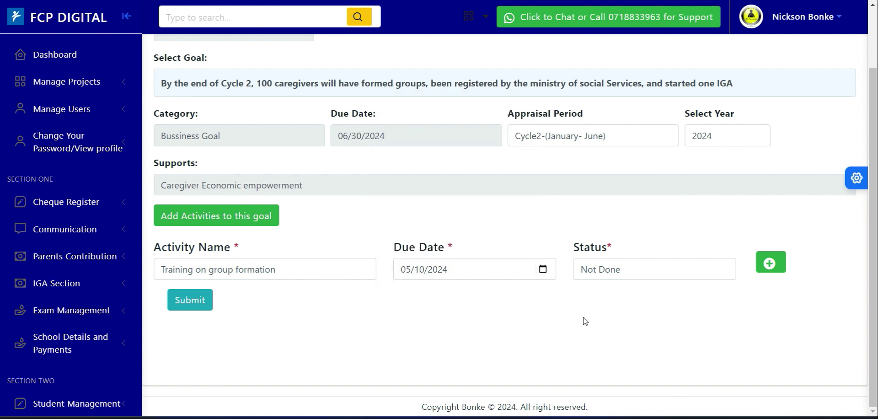
left_click(613, 278)
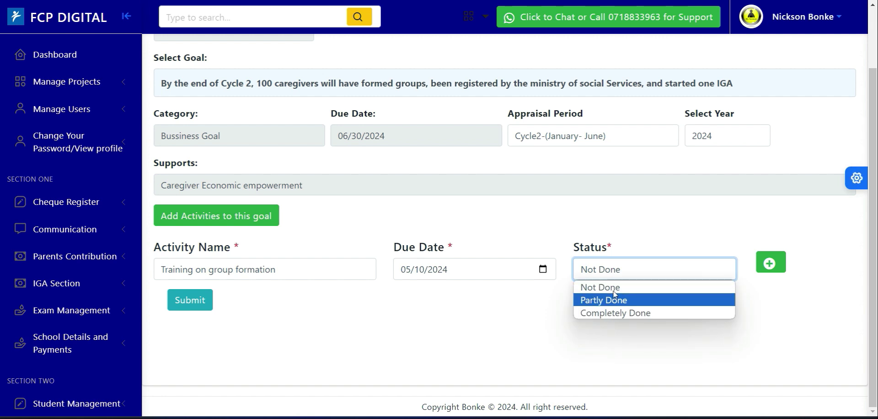
left_click(611, 288)
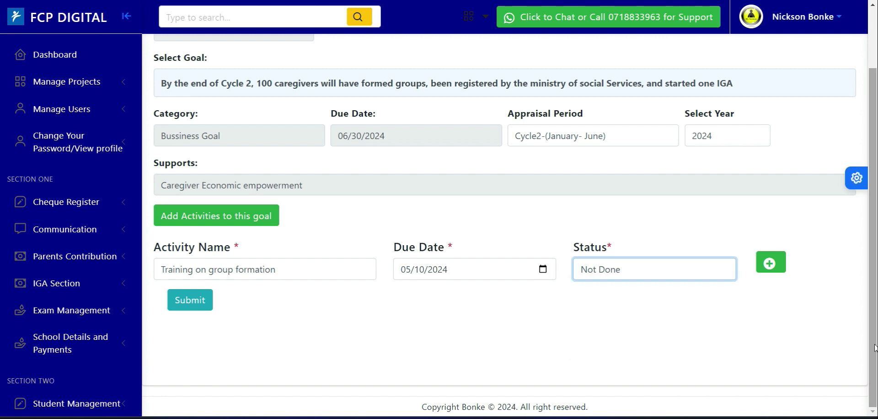
left_click(600, 270)
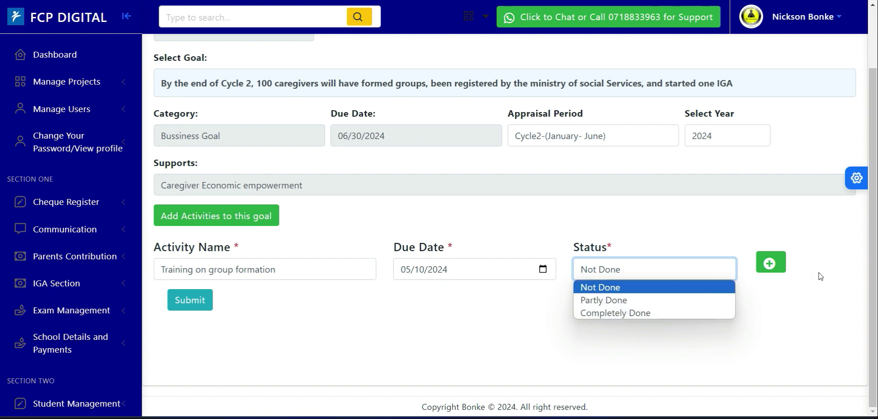
left_click(787, 311)
- Add a second activity row and name it Networking with social services for registration
left_click(772, 268)
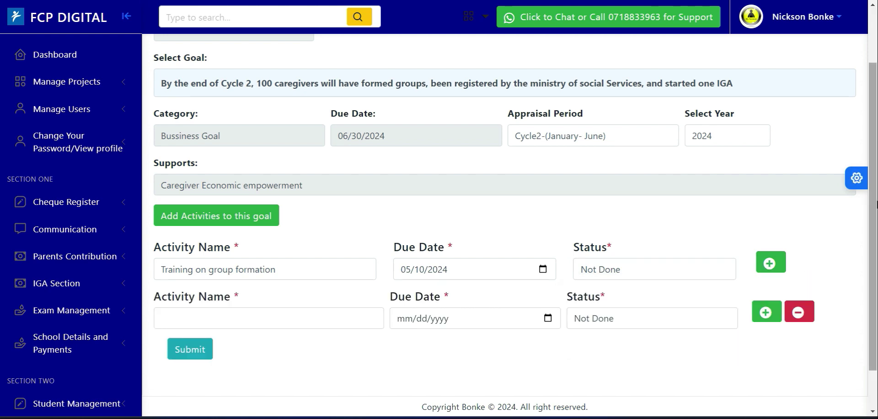
scroll(364, 279, "down", 1)
left_click(203, 266)
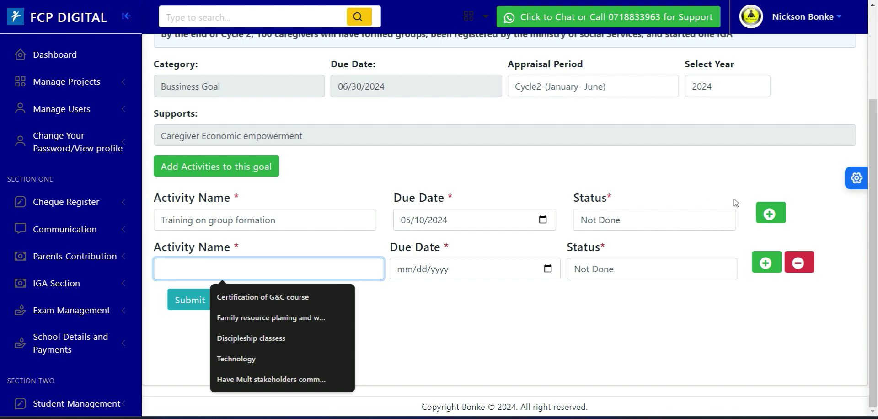
scroll(875, 215, "up", 1)
left_click_drag(875, 215, 876, 235)
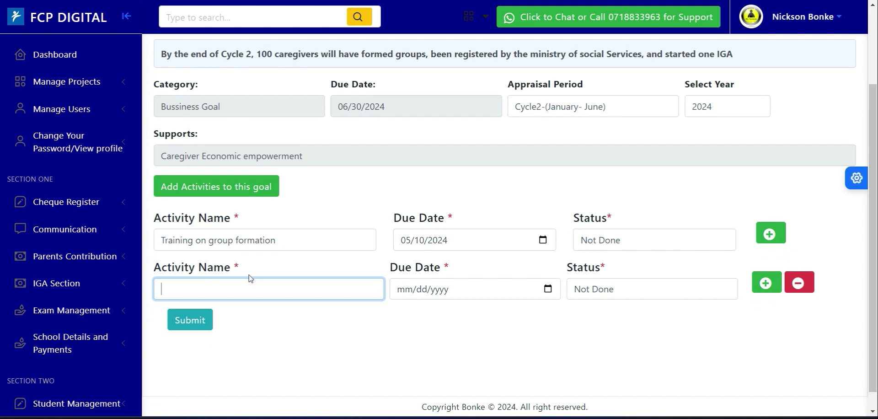
left_click(191, 289)
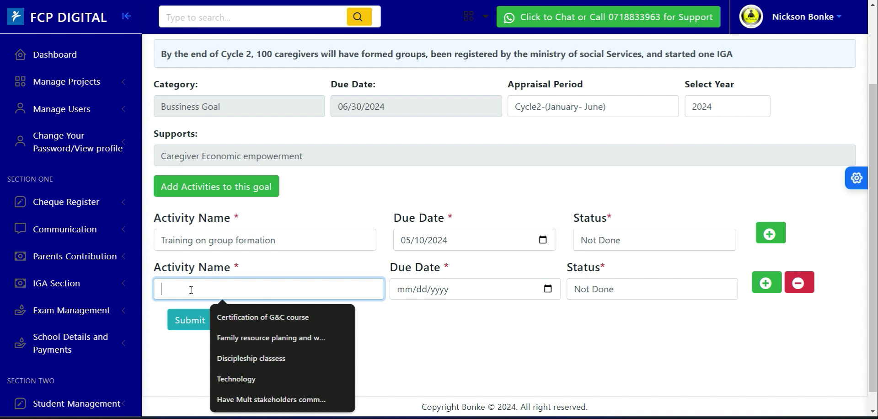
type("Netw")
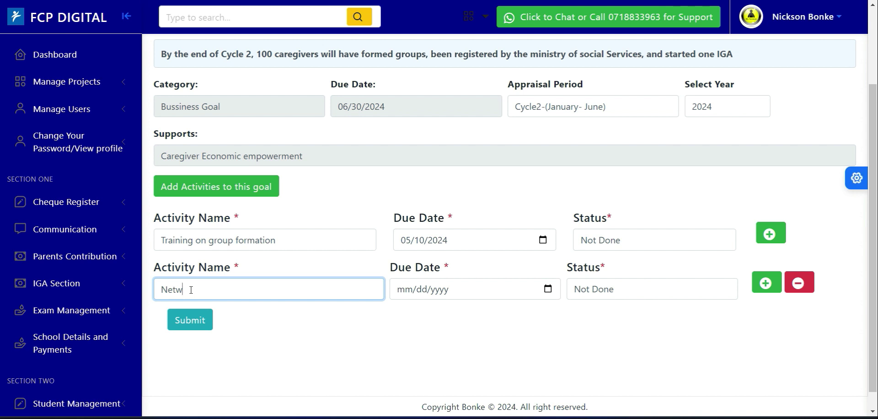
type("o")
type("rking with ")
type("soi")
type("cial services ")
type("for ")
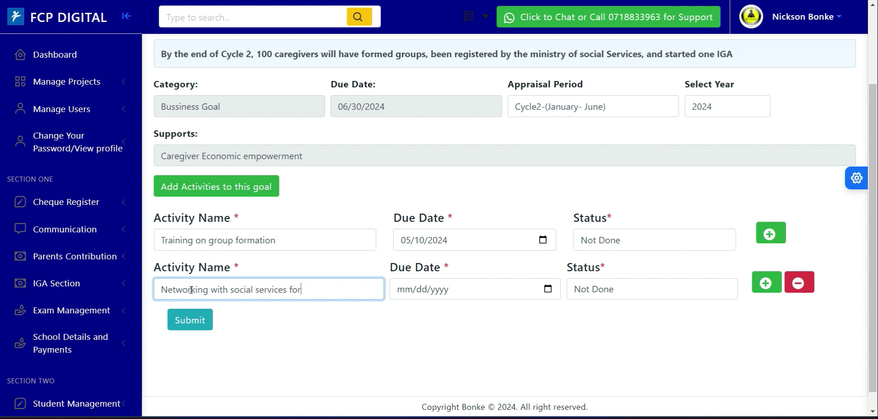
type("registration")
- Set the second activity's due date to 05/09/2024 and its status to Not Done
left_click(548, 289)
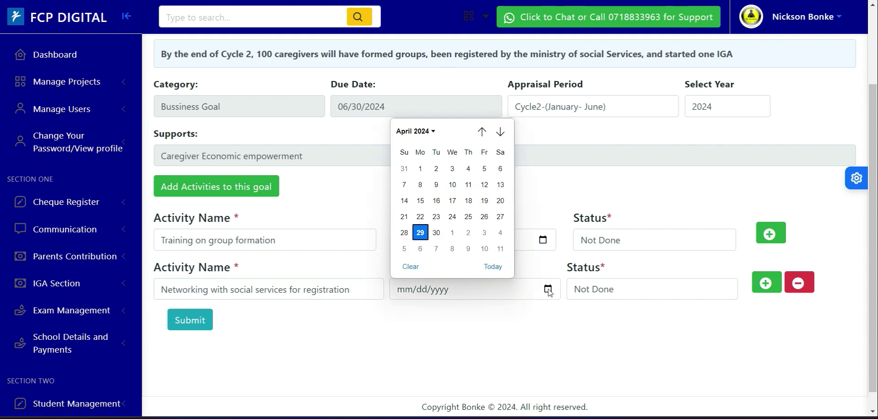
left_click(468, 250)
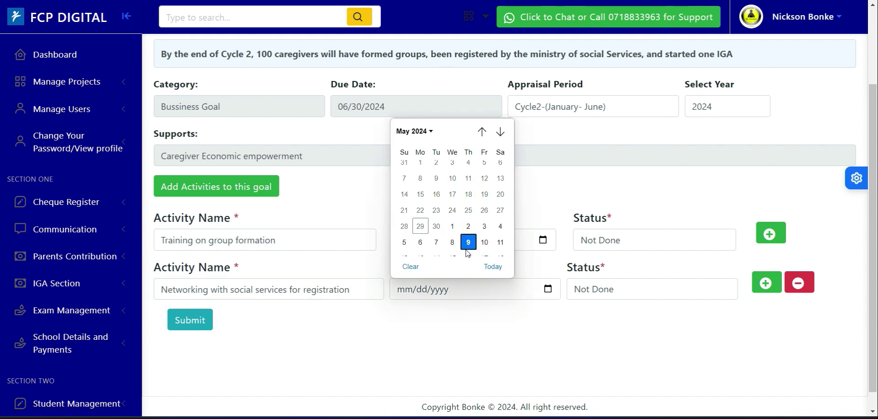
left_click(595, 293)
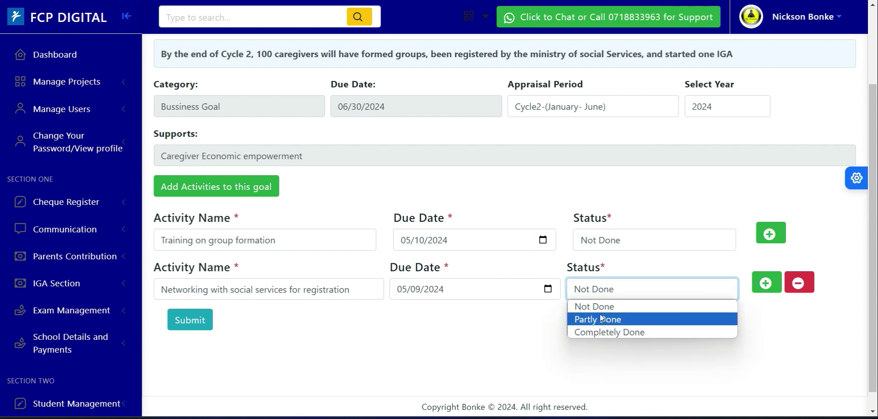
left_click(595, 310)
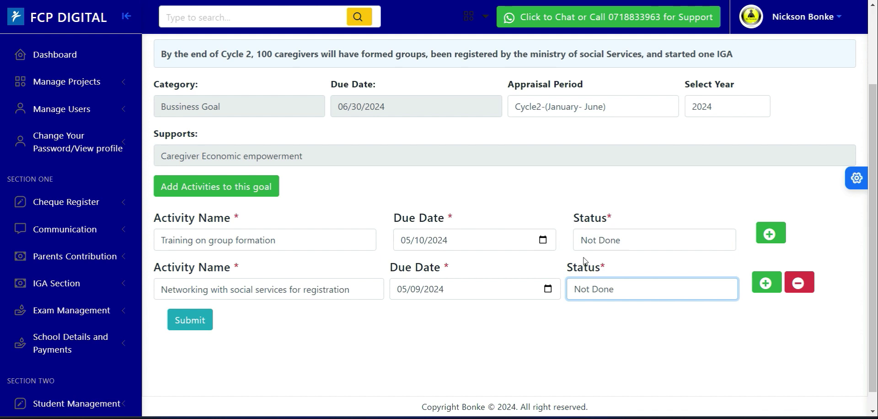
- Add a third activity row and name it Enterprenuership Training
left_click(769, 284)
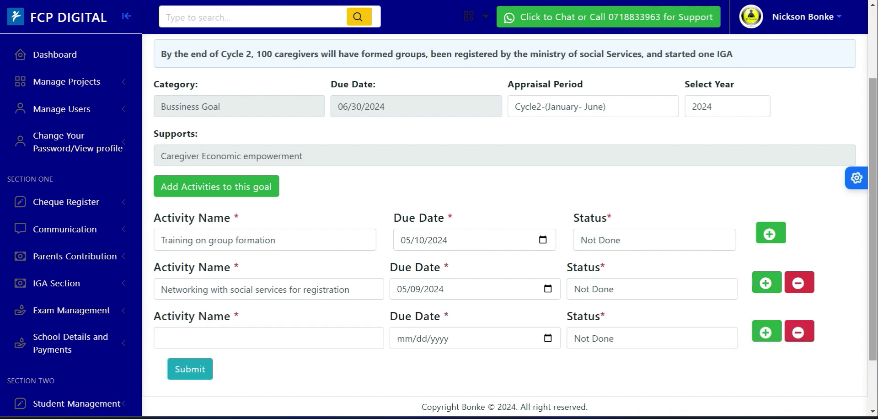
scroll(320, 311, "down", 2)
left_click(211, 264)
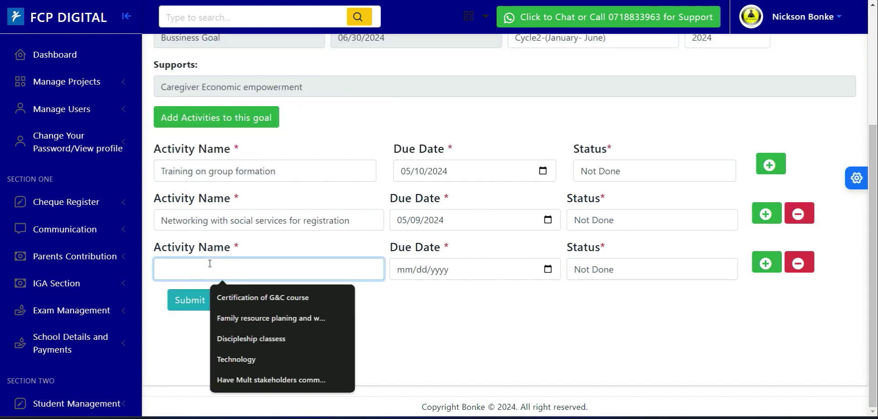
type("Enter")
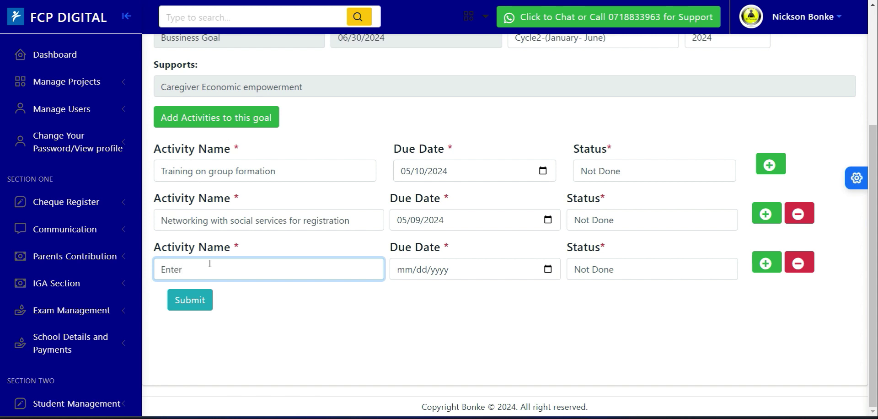
type("prenuership Training")
- Set the third activity's due date to 05/08/2024 from the calendar, moving to May 2024
left_click(547, 270)
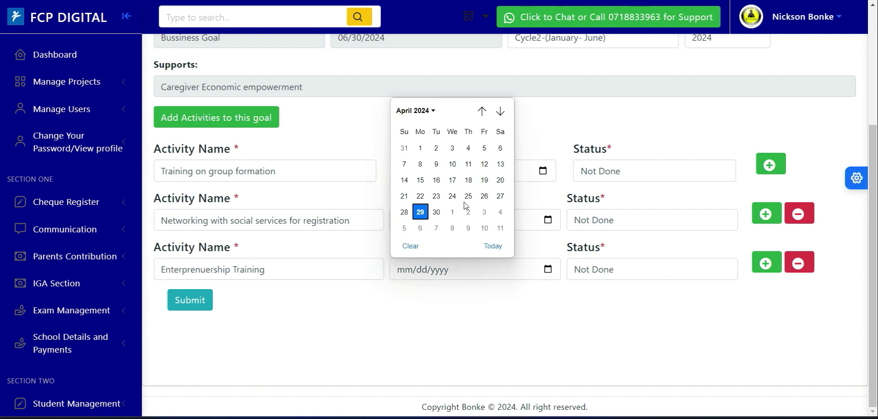
left_click(501, 111)
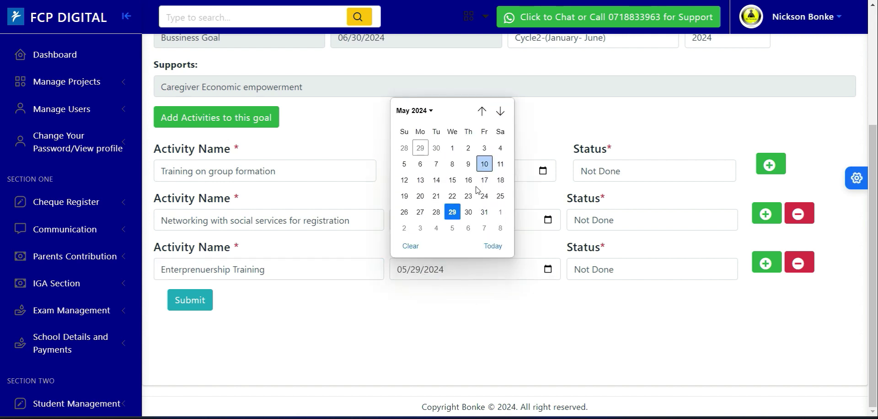
left_click(453, 166)
left_click(607, 275)
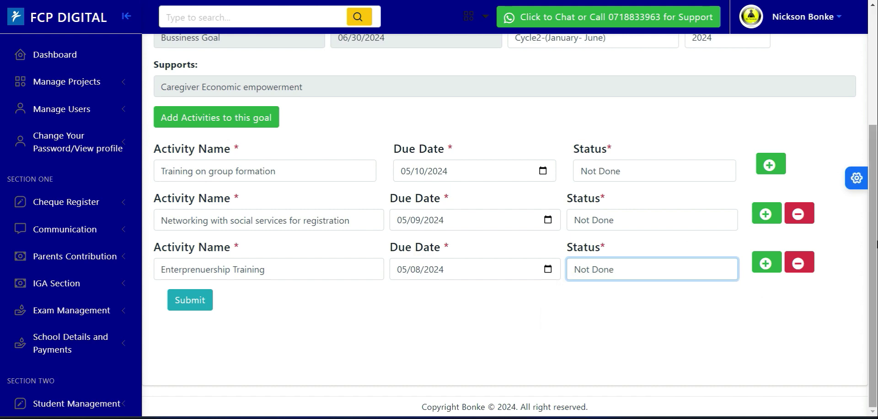
- Submit the PDP goal with its three activities
scroll(877, 245, "up", 3)
scroll(876, 244, "down", 3)
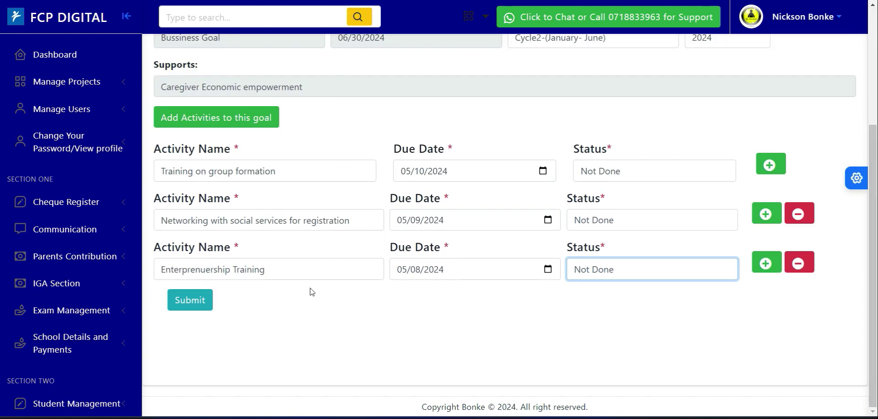
left_click(190, 298)
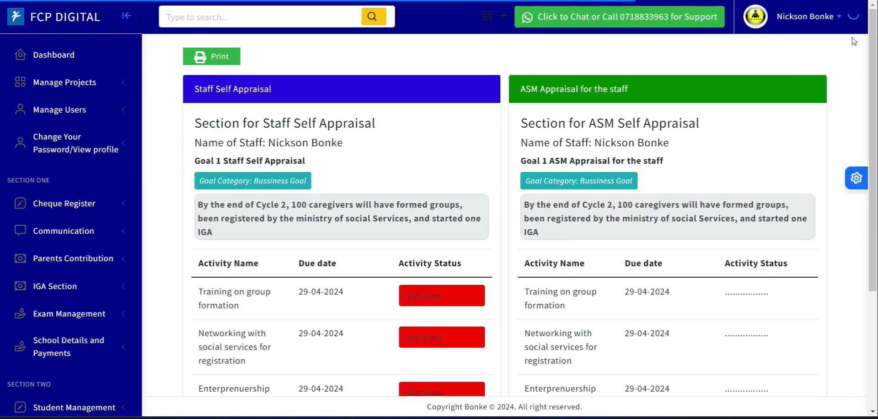
- Scroll through the staff self appraisal page to review the listed goal activities
left_click_drag(876, 52, 877, 145)
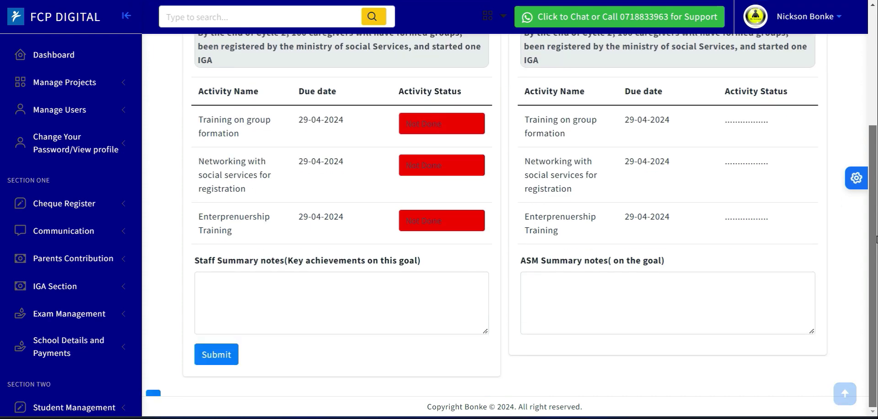
scroll(868, 48, "up", 1)
scroll(867, 47, "up", 3)
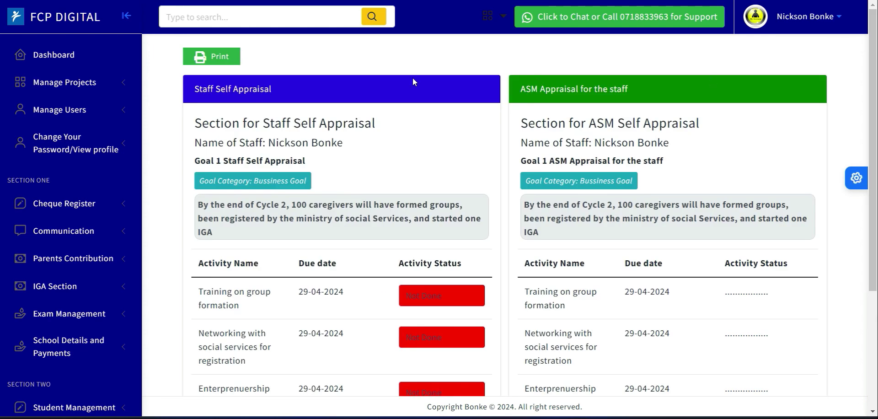
- Open the Add FCP Goal page, then switch to the Add PDP Goals & Activities page
left_click_drag(139, 133, 132, 323)
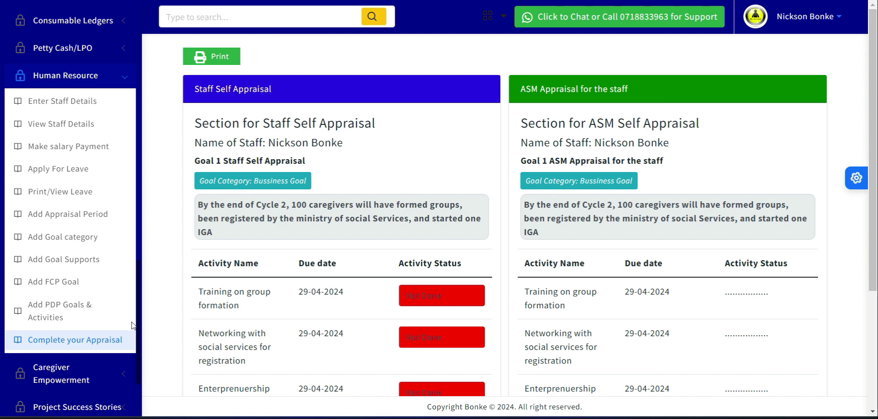
left_click(47, 283)
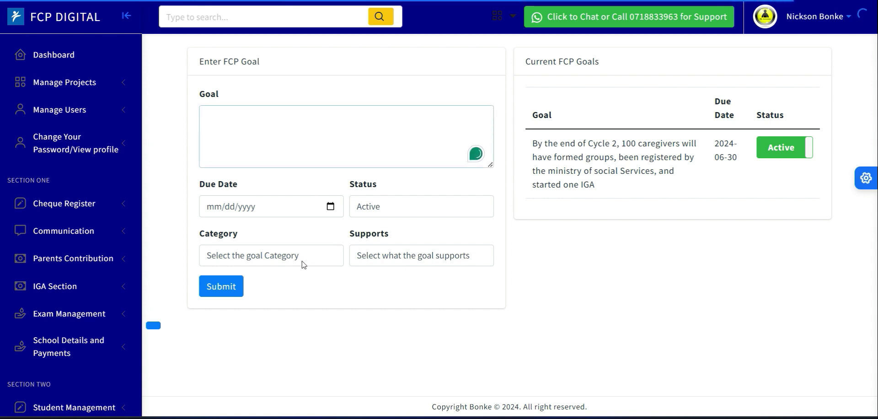
left_click(301, 261)
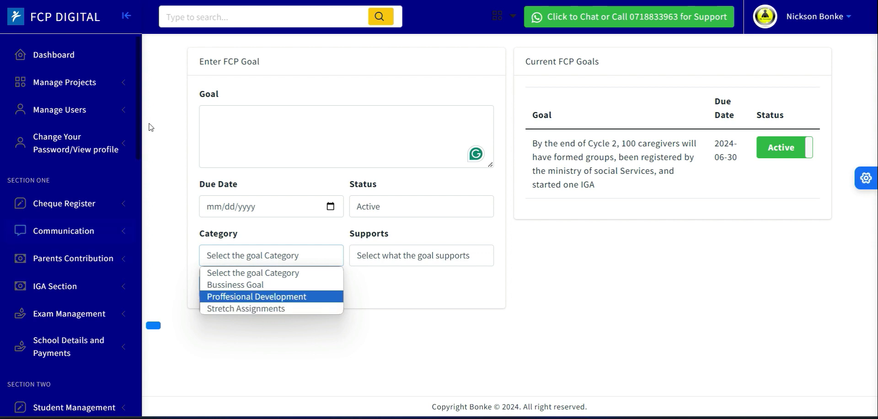
scroll(137, 123, "down", 15)
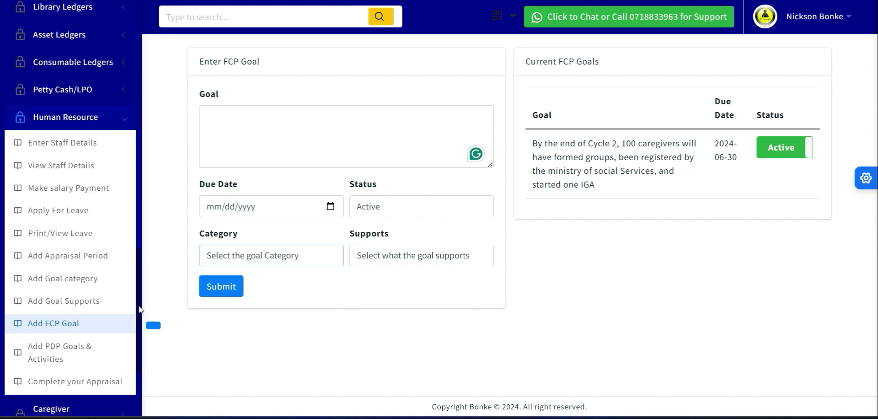
scroll(139, 310, "down", 1)
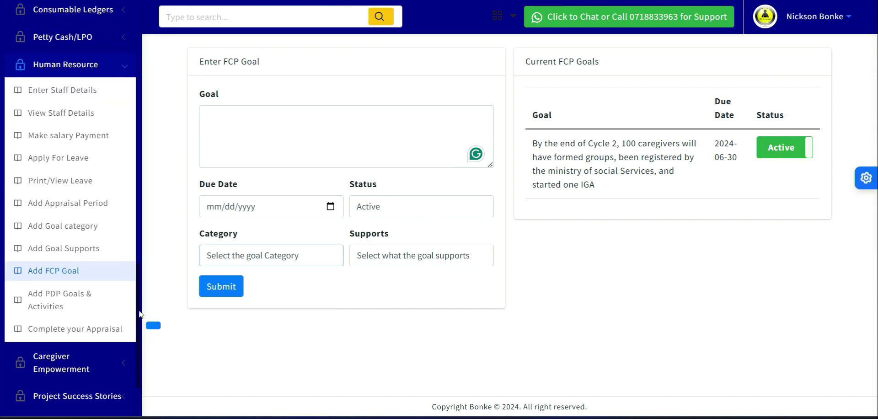
left_click(60, 305)
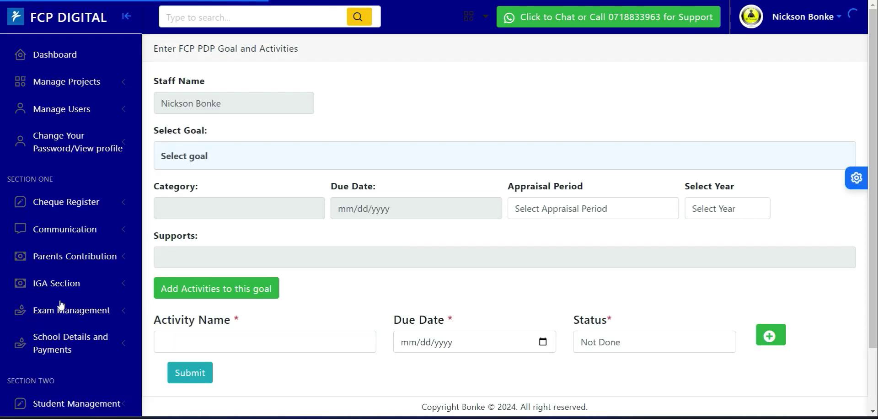
- Select the Cycle 2 caregivers goal and open the appraisal period and year lists without choosing
left_click(214, 165)
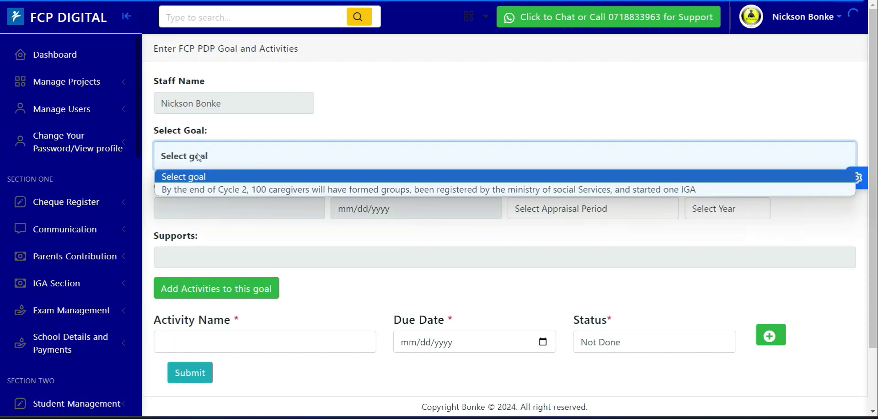
left_click(276, 192)
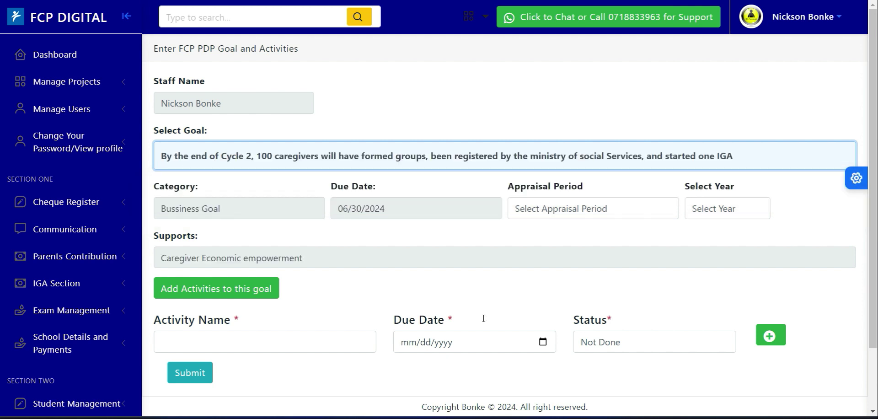
left_click(592, 213)
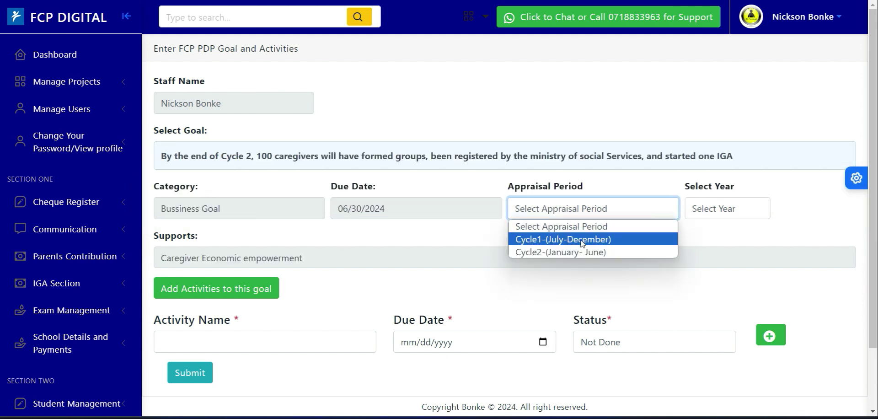
left_click(720, 213)
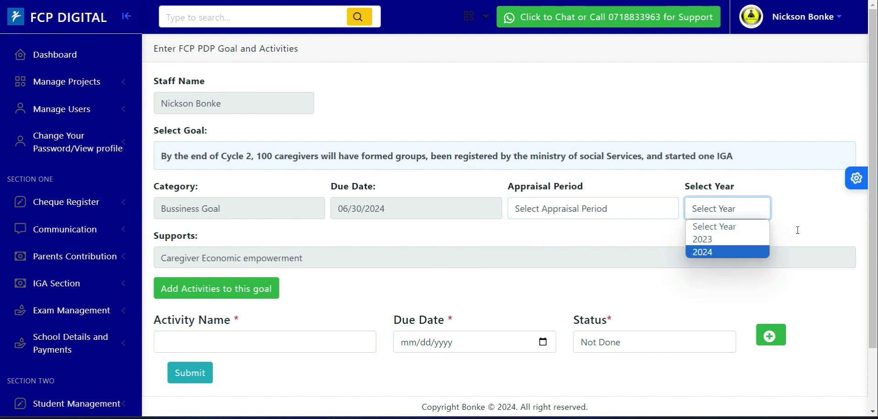
left_click(809, 214)
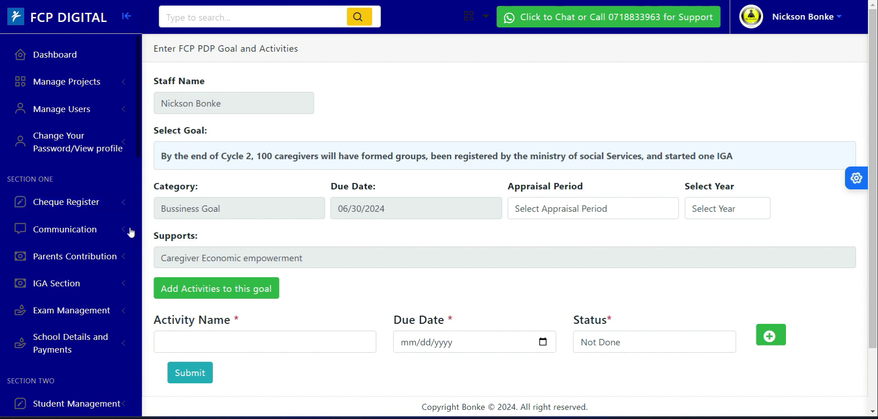
- Open Complete your Appraisal and scroll through the goal's activities and summary notes
left_click_drag(140, 120, 138, 317)
scroll(136, 313, "down", 3)
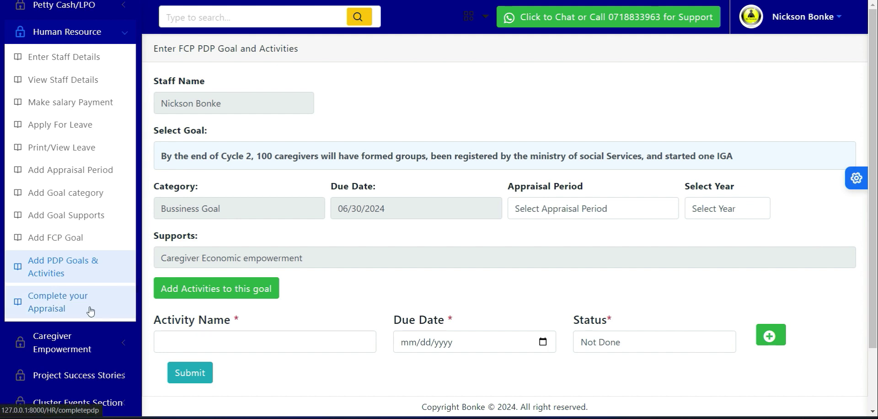
left_click(58, 299)
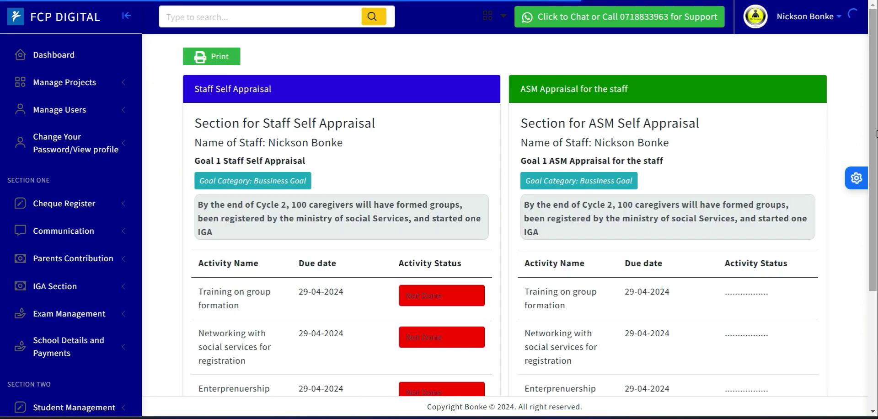
scroll(874, 243, "down", 3)
scroll(873, 242, "down", 1)
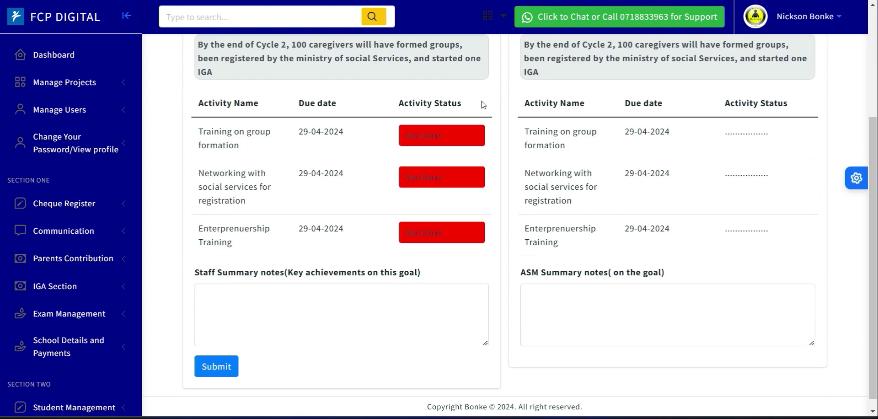
- Set the status of all three goal activities to Completely Done
left_click(432, 141)
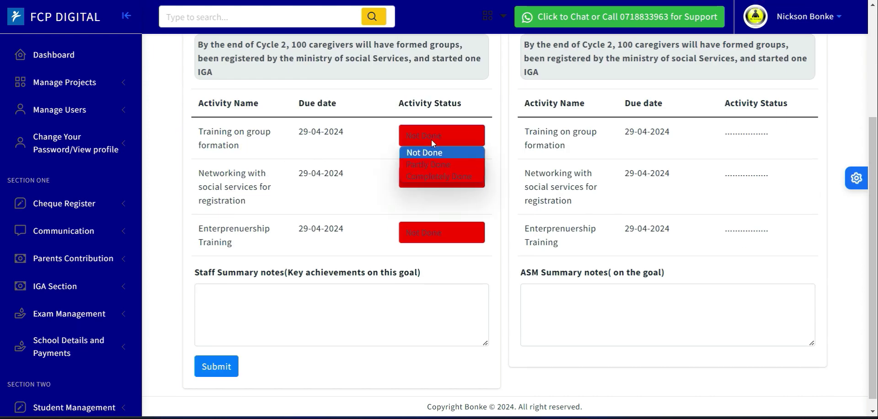
left_click(437, 163)
left_click(435, 137)
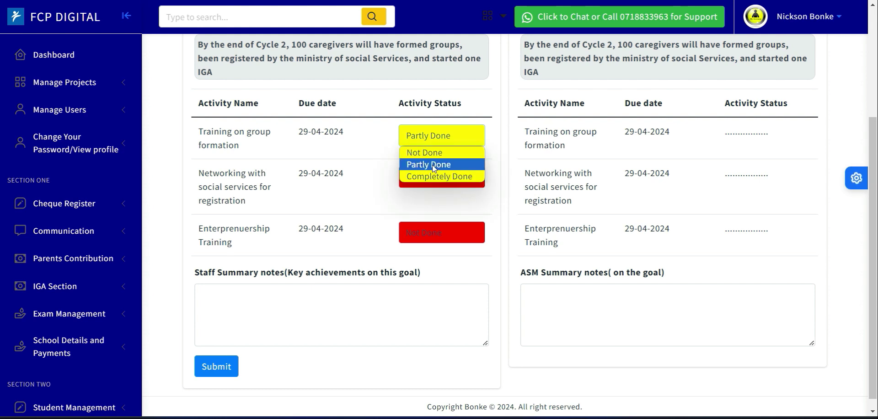
left_click(432, 176)
left_click(458, 175)
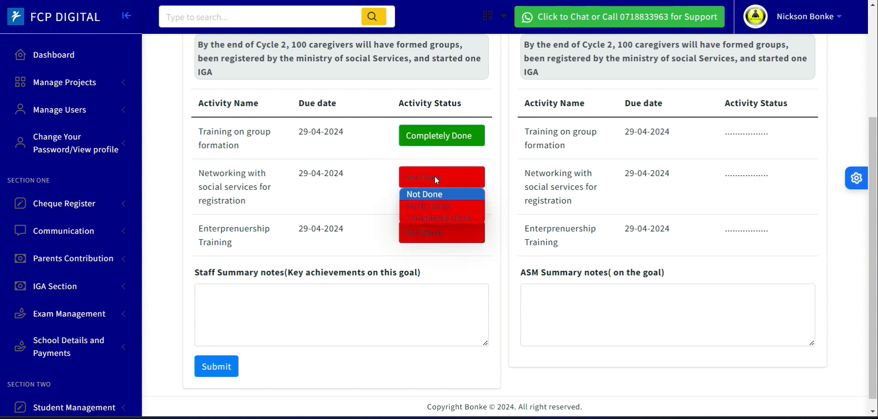
left_click(440, 218)
left_click(441, 233)
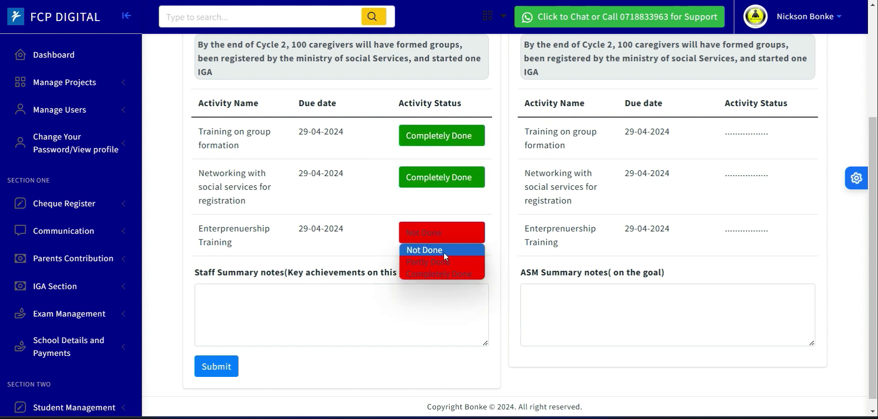
left_click(443, 273)
- Enter the staff summary note "I managed to register 100 caregivers in groups and 4 groups have started an IGA"
left_click(335, 310)
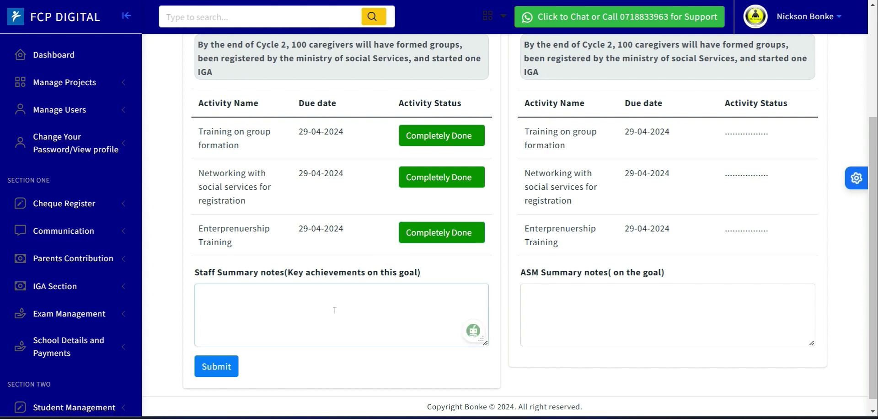
type("I managed to ")
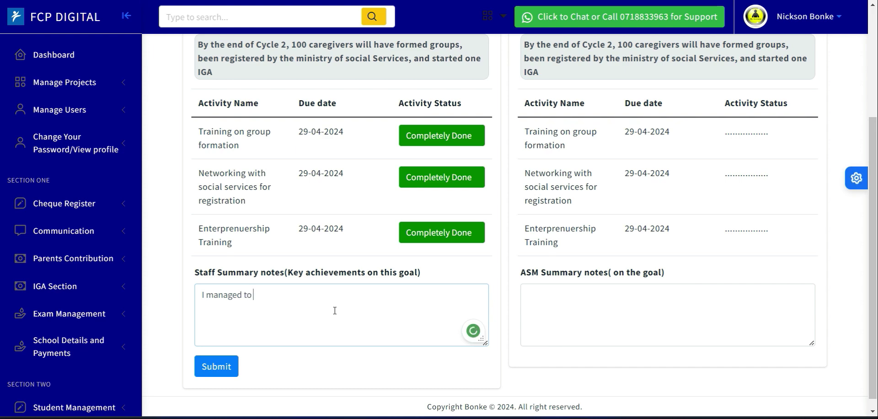
type("register 100 caregi")
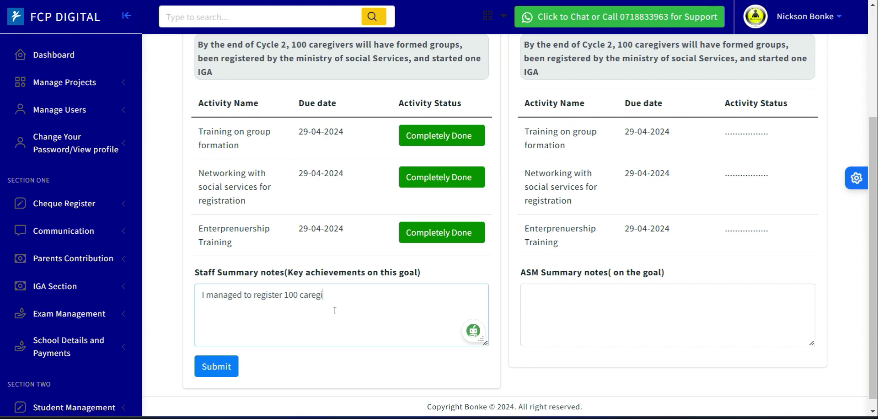
type("vers in groups and 4 gro")
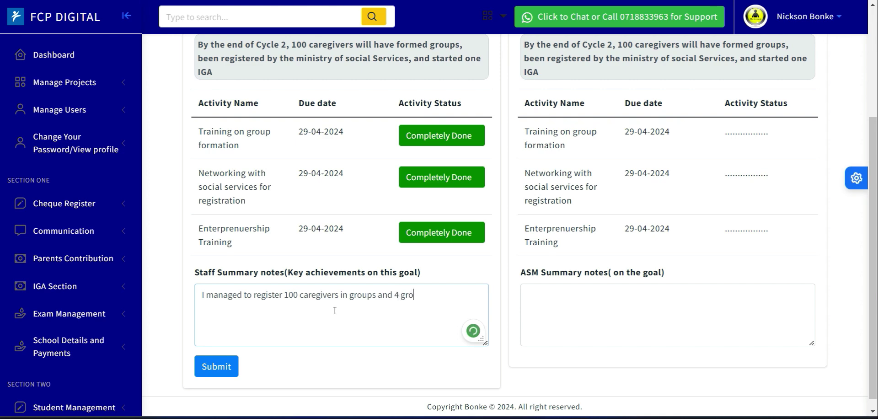
type("ups have started an i")
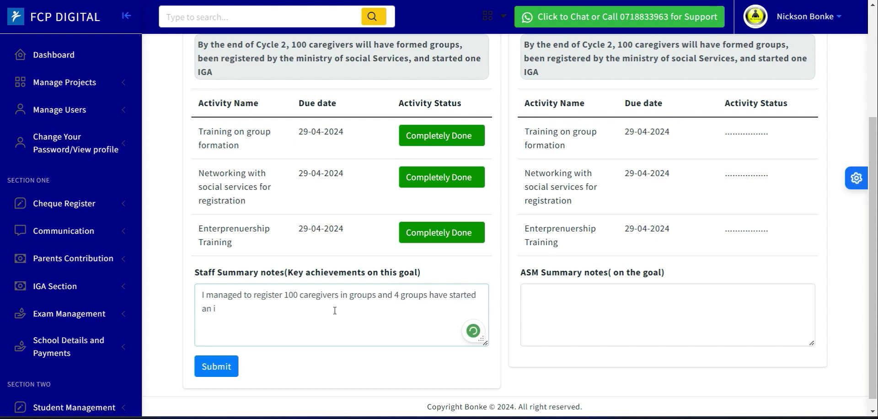
type(" IGA")
- Append the placeholder "(liat the IGAs here)" after IGA in the staff summary note
left_click(214, 310)
left_click(399, 332)
type("(")
type("liat the IGAs ")
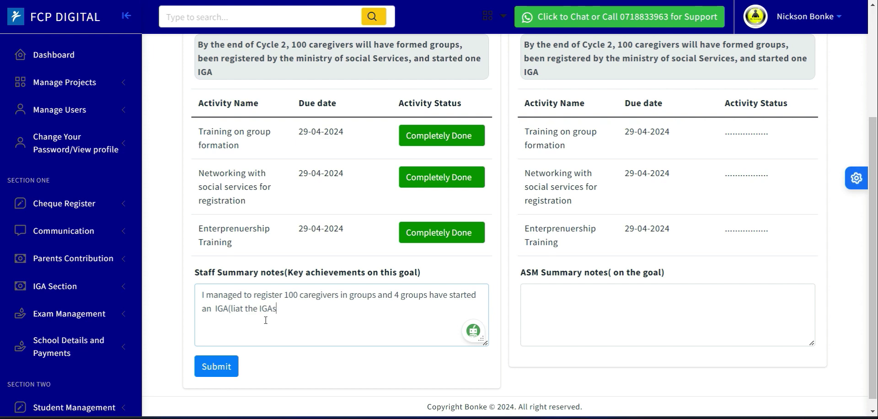
type("here)")
- Accept the grammar suggestion and correct the note's ending to "an IGA (list the IGAs here)"
left_click(234, 308)
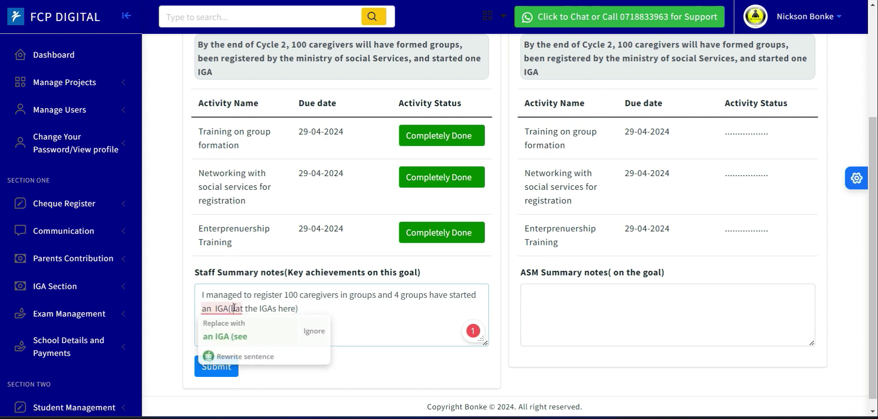
left_click(241, 337)
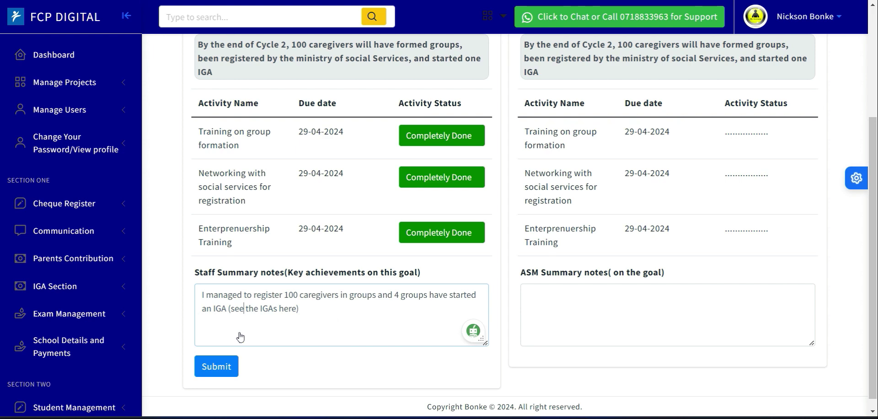
key("BackSpace")
key("BackSpace")
key("BackSpace")
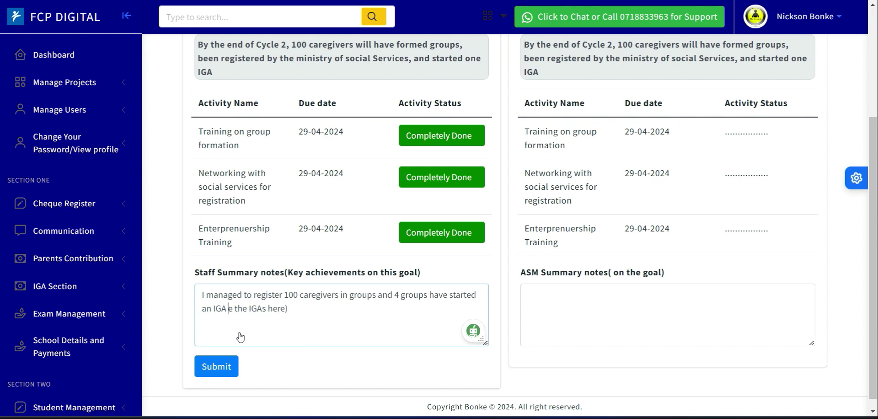
type("(")
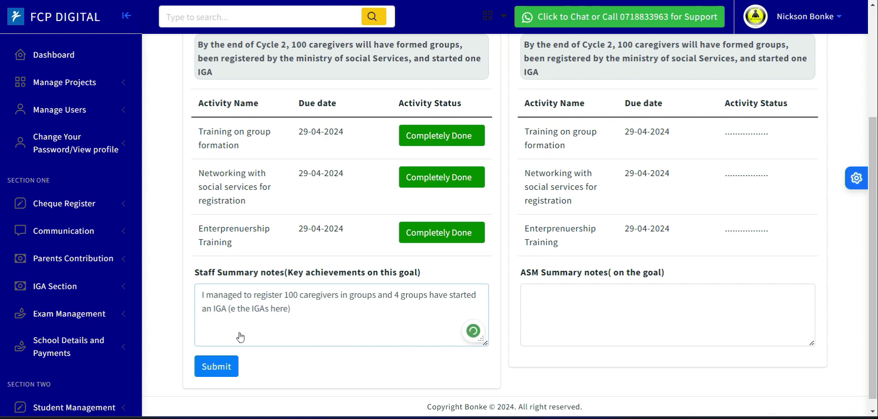
key("BackSpace")
type("list")
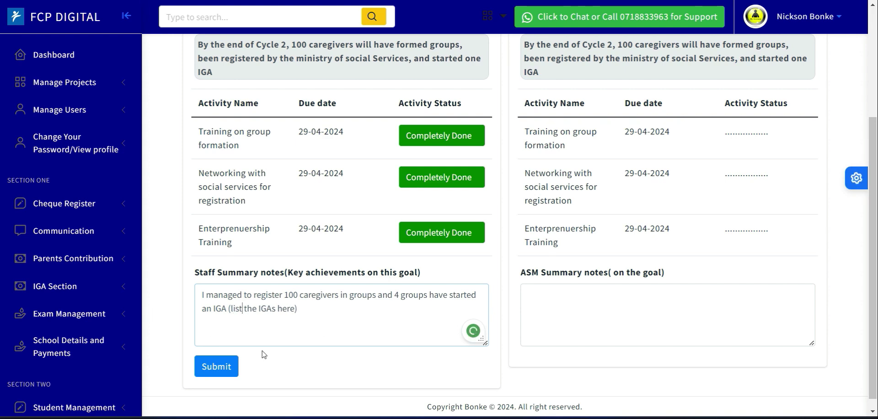
- Submit the staff self appraisal with its summary notes
left_click(212, 372)
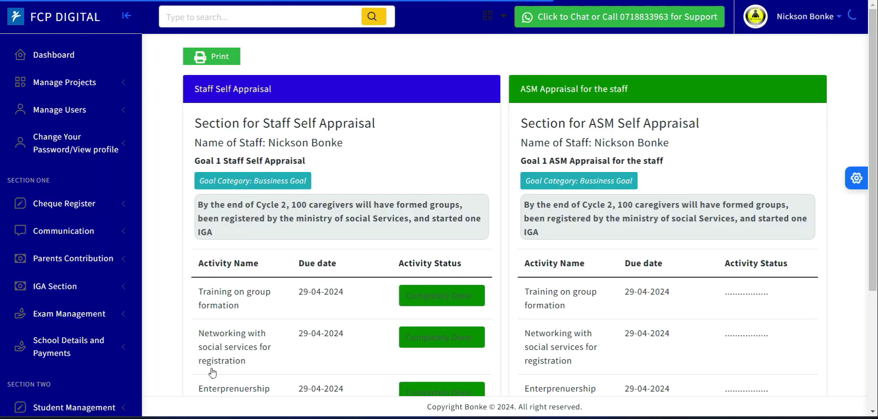
left_click_drag(876, 130, 858, 291)
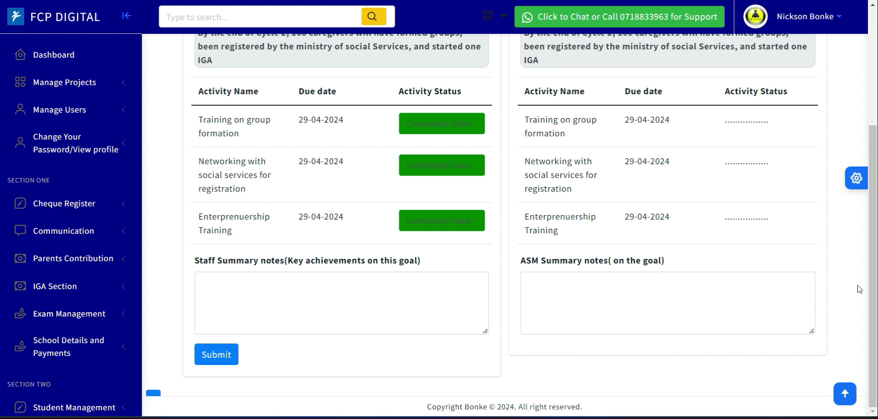
left_click_drag(875, 294, 873, 160)
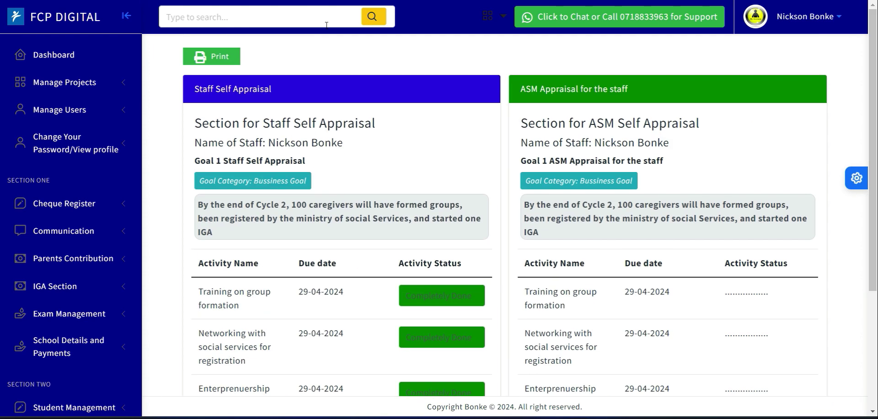
- Open the print preview of the appraisal and cancel it
left_click(214, 62)
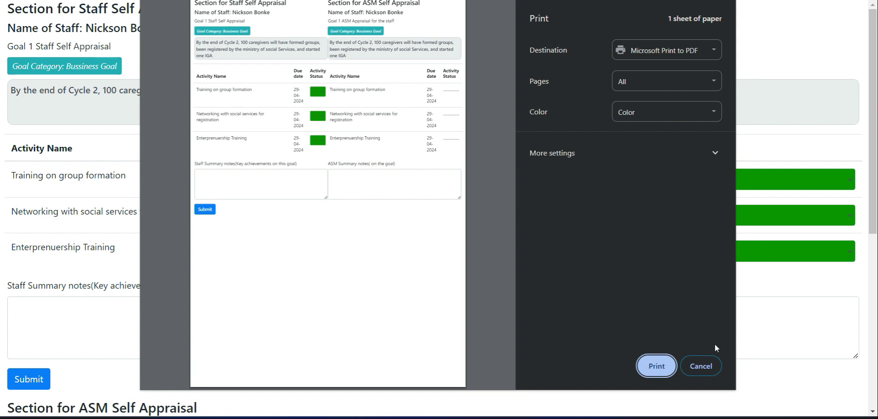
left_click(701, 366)
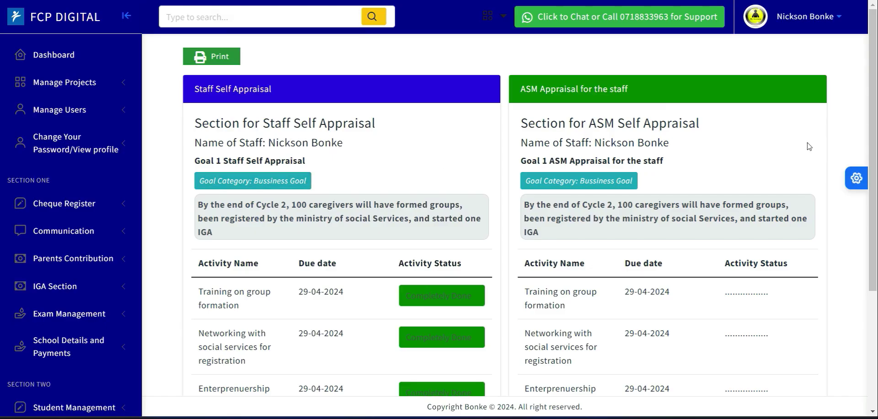
left_click_drag(866, 139, 877, 222)
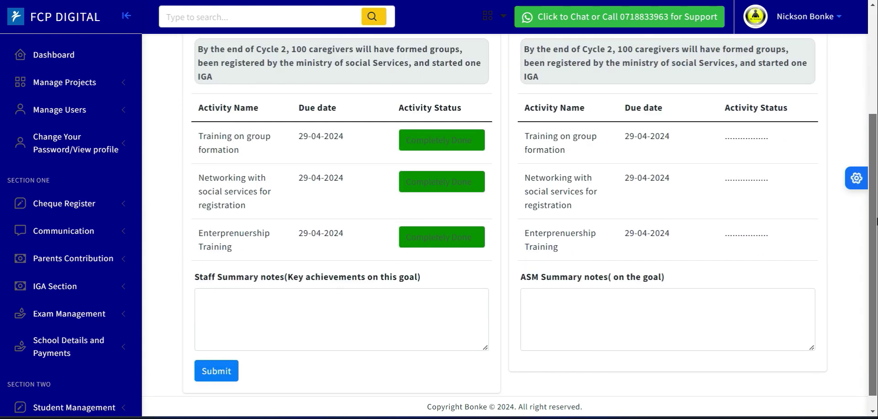
scroll(675, 162, "up", 3)
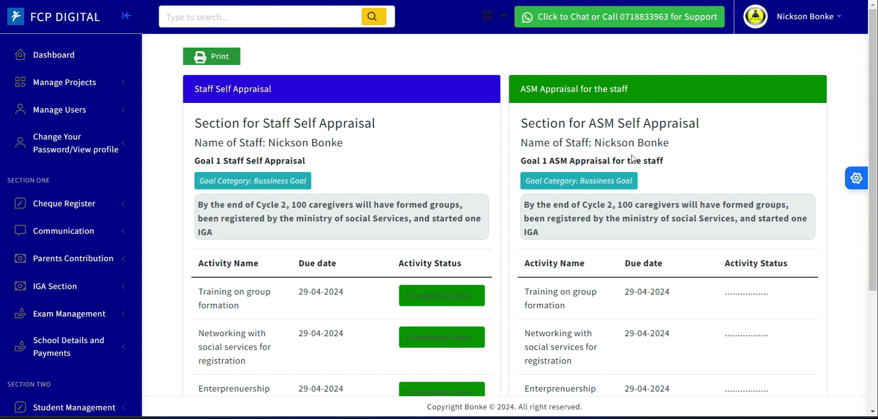
left_click_drag(877, 213, 877, 243)
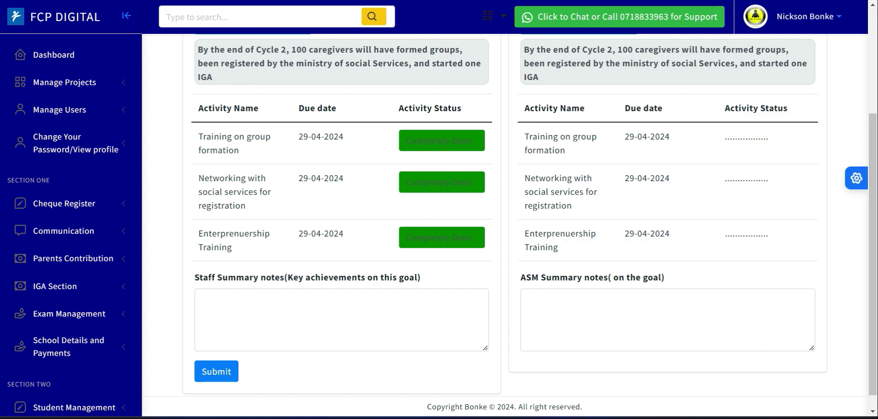
left_click(744, 418)
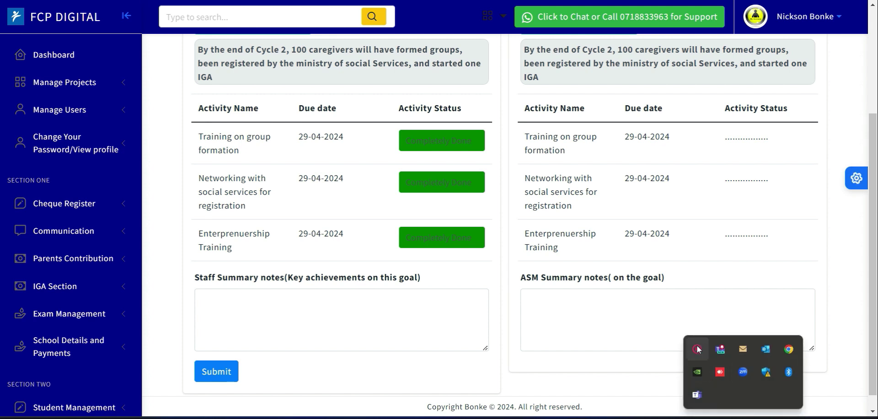